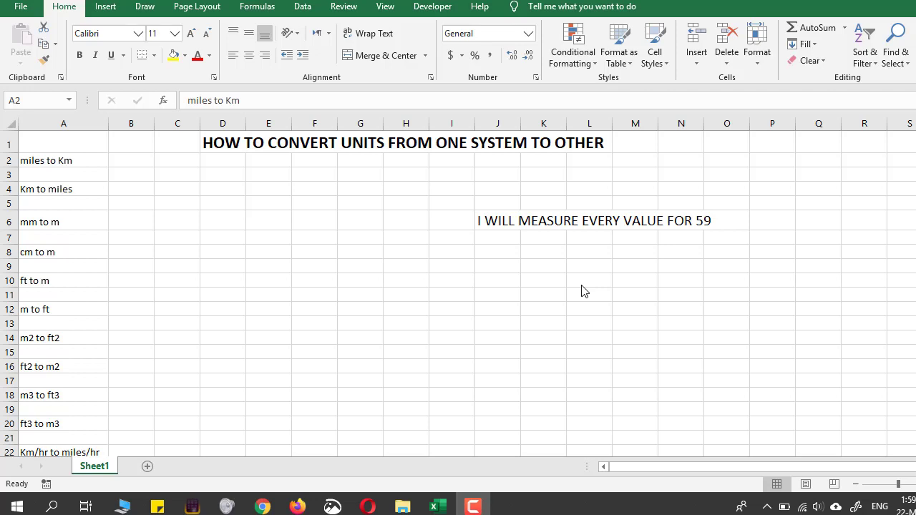
# - Enter the unit-system labels SI and MKS in row 4 and FPS in D5
pyautogui.click(221, 143)
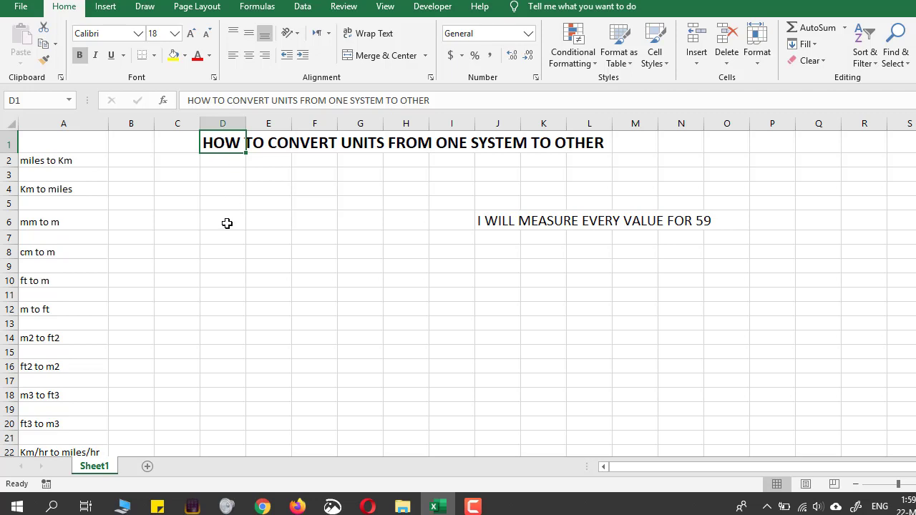
pyautogui.click(237, 197)
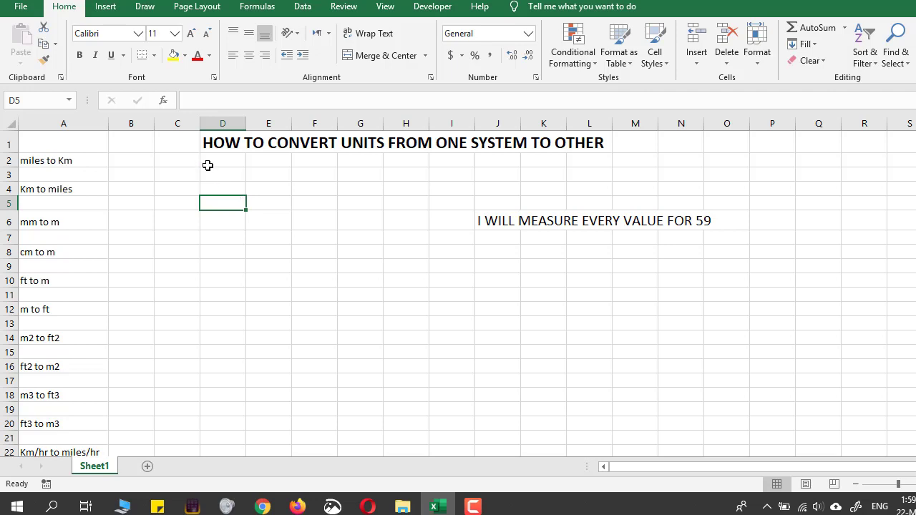
pyautogui.click(48, 162)
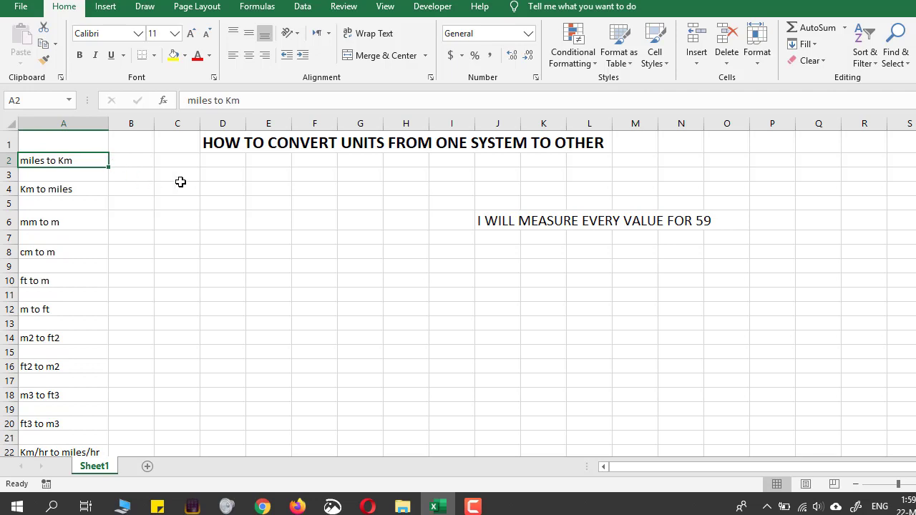
pyautogui.click(210, 184)
pyautogui.write('SI')
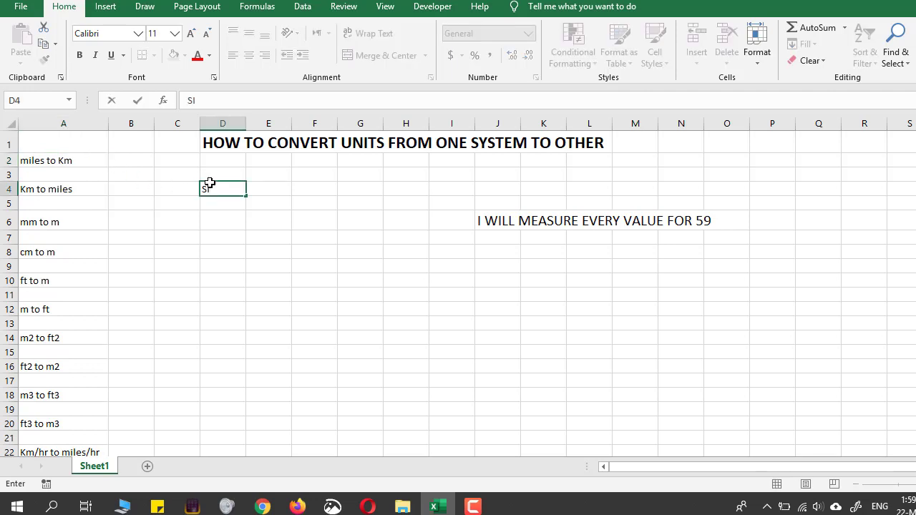
pyautogui.press('Tab')
pyautogui.write('MKS')
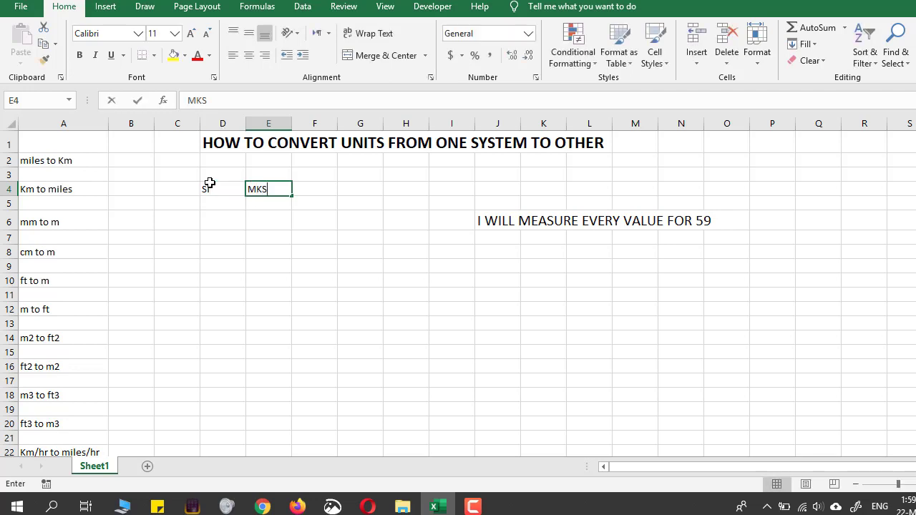
pyautogui.press('Return')
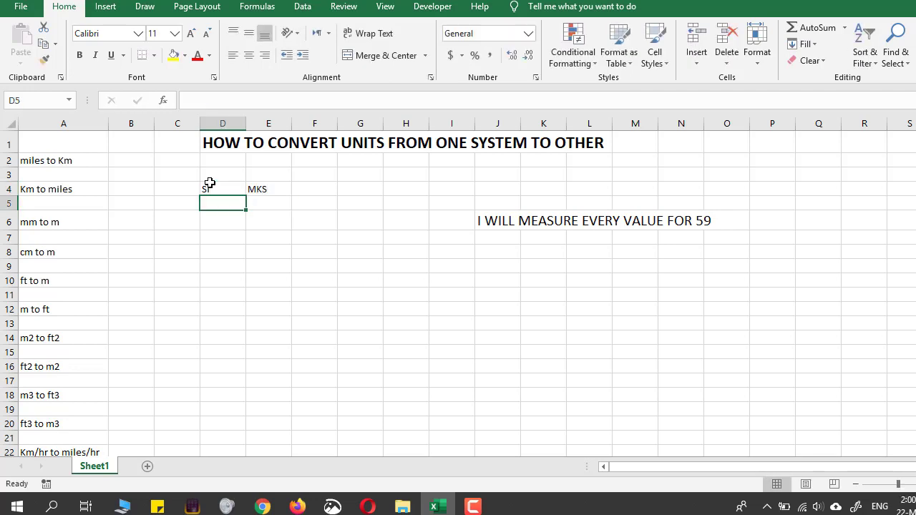
pyautogui.write('FPS')
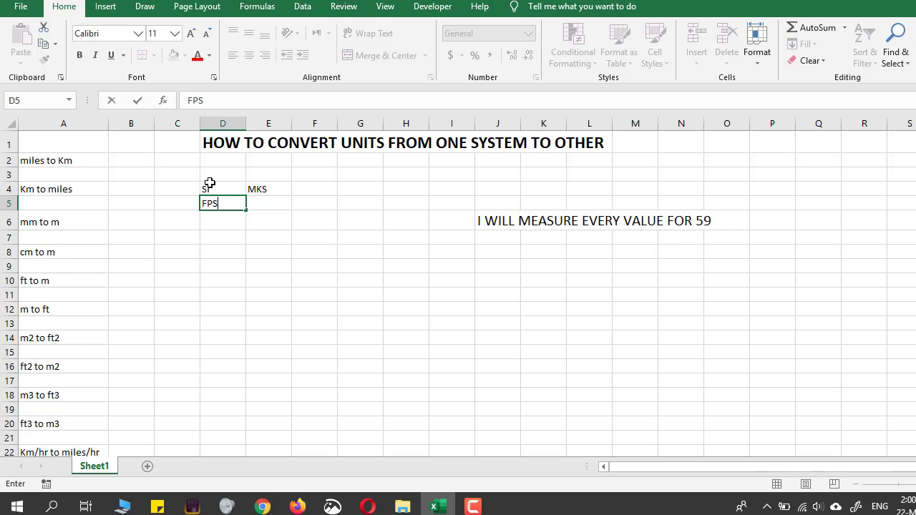
pyautogui.click(286, 238)
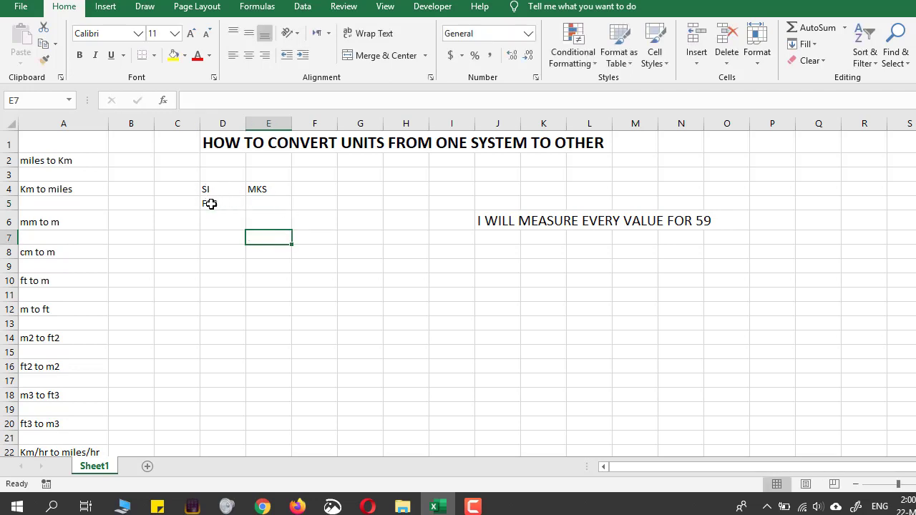
# - Add the descriptions 'Meter' and 'Foot Pound second' beside the unit-system labels
pyautogui.click(272, 188)
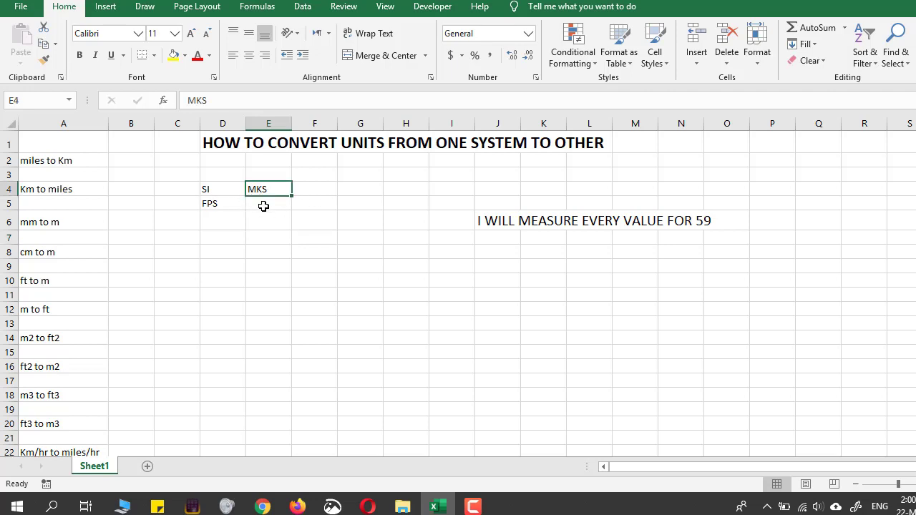
pyautogui.click(207, 203)
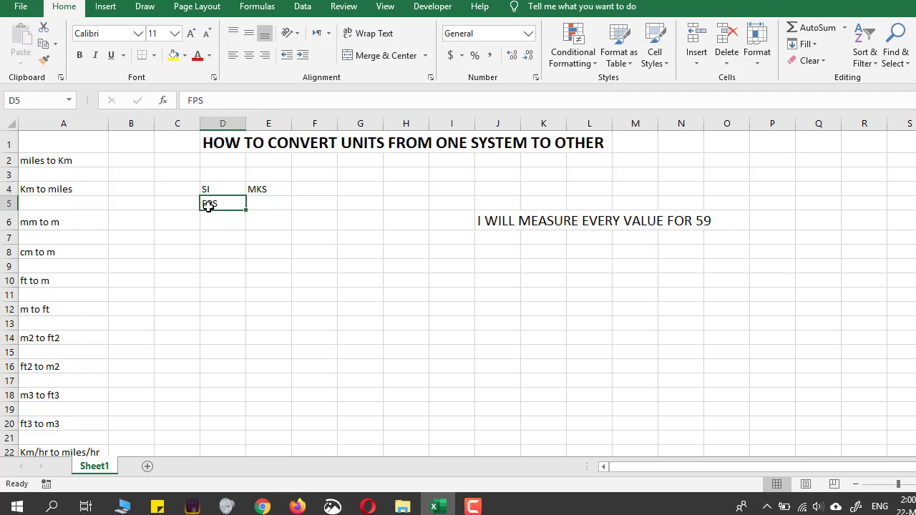
pyautogui.click(310, 187)
pyautogui.write('Meter')
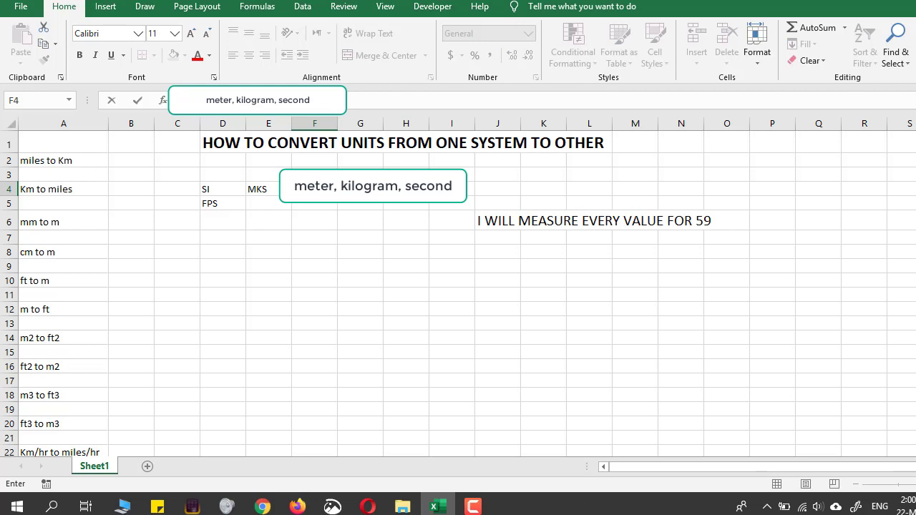
pyautogui.click(286, 205)
pyautogui.write('F')
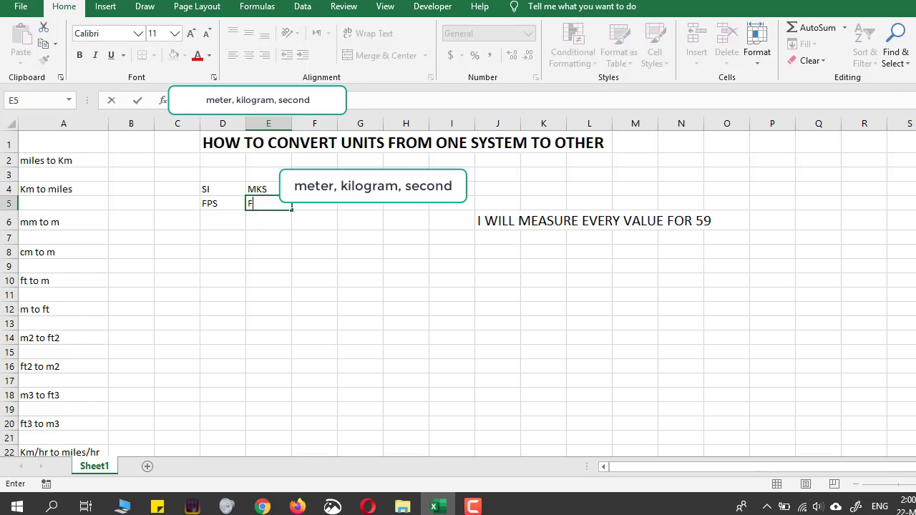
pyautogui.write('oot Pound second')
pyautogui.press('Return')
# - Make SI bold, then clear the labels and descriptions from D4:H4
pyautogui.click(223, 203)
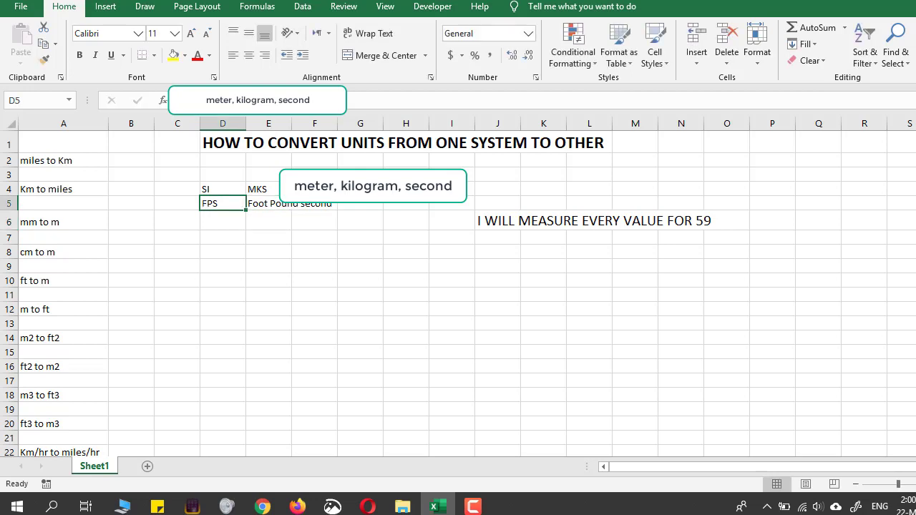
pyautogui.click(222, 189)
pyautogui.hotkey('ctrl', 'b')
pyautogui.click(269, 189)
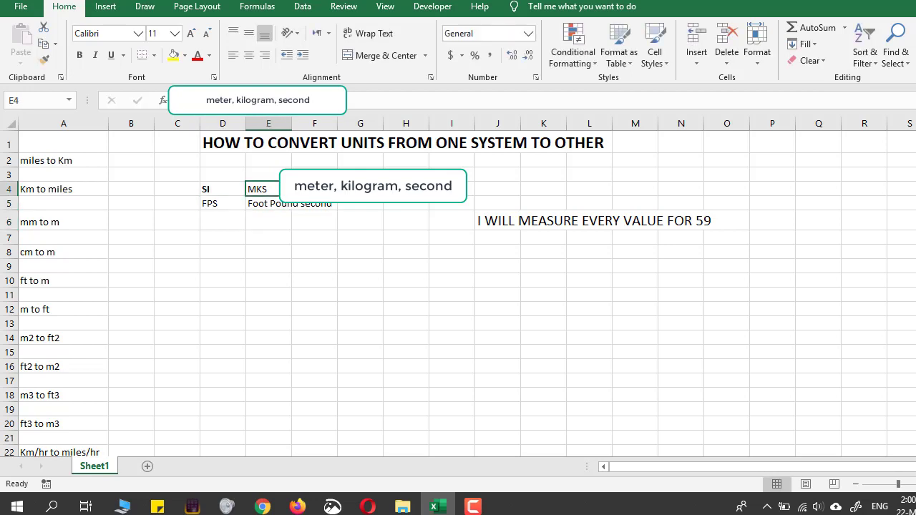
pyautogui.click(222, 189)
pyautogui.moveTo(222, 189); pyautogui.dragTo(406, 203)
pyautogui.press('Delete')
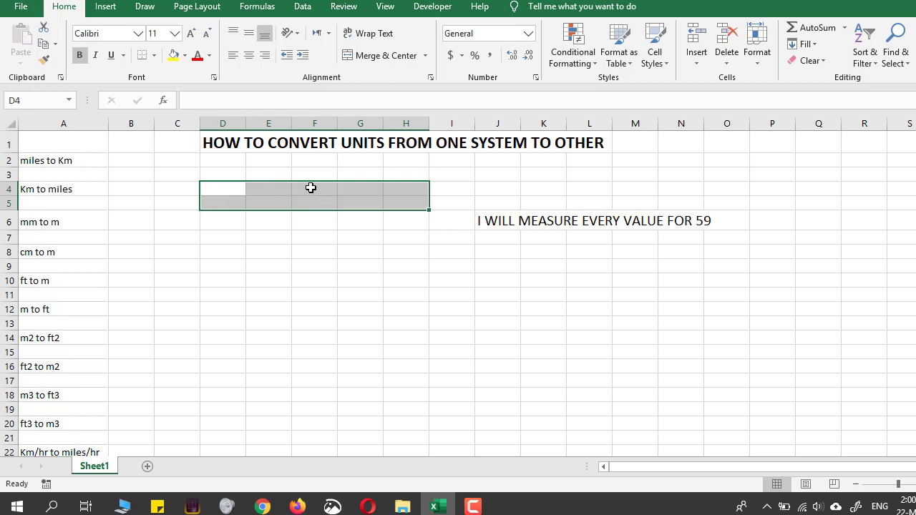
# - Make all the conversion labels in column A, from A2 down, bold
pyautogui.press('Up')
pyautogui.press('Left')
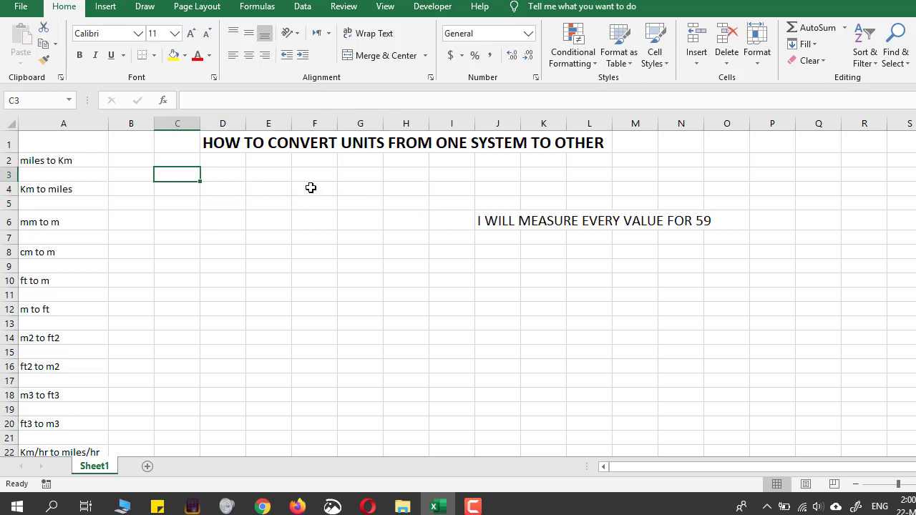
pyautogui.press('Up')
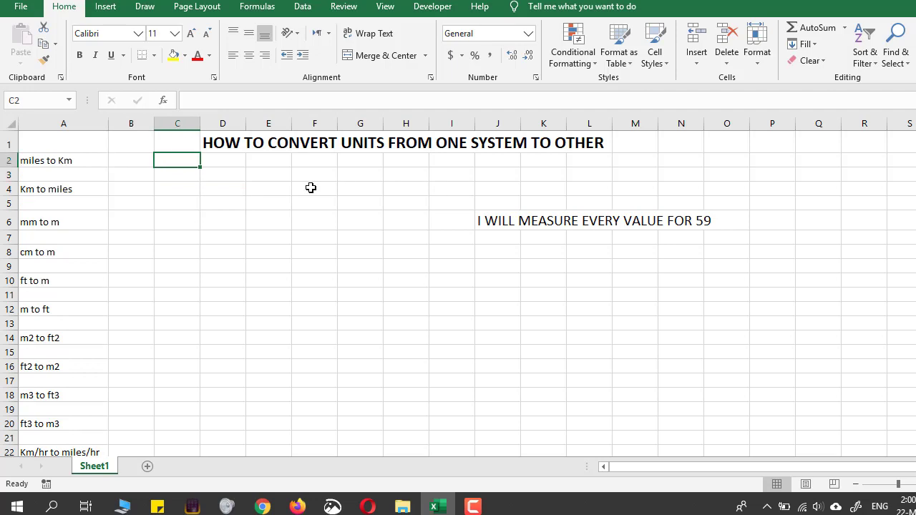
pyautogui.press('Left')
pyautogui.press('Left')
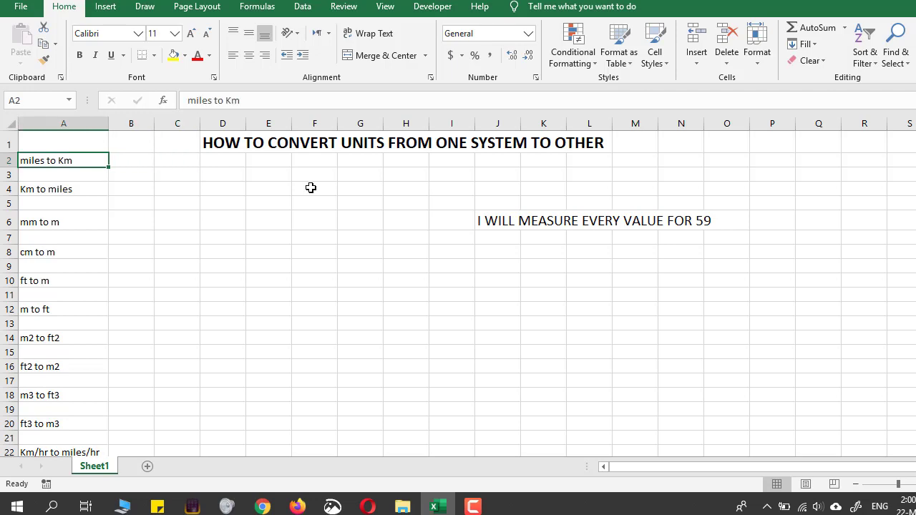
pyautogui.press('Right')
pyautogui.press('Left')
pyautogui.hotkey('shift', 'Down')
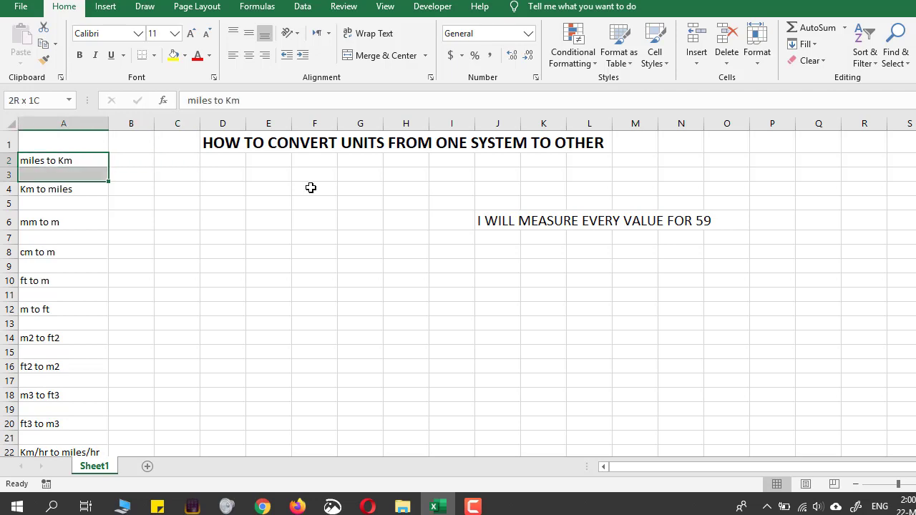
pyautogui.hotkey('shift', 'Down')
pyautogui.hotkey('shift', 'Down')
pyautogui.hotkey('shift', 'Down')
pyautogui.hotkey('shift', 'Down')
pyautogui.hotkey('shift', 'Down')
pyautogui.hotkey('shift', 'Down')
pyautogui.hotkey('shift', 'Down')
pyautogui.hotkey('shift', 'Down')
pyautogui.hotkey('shift', 'Down')
pyautogui.hotkey('shift', 'Down')
pyautogui.hotkey('shift', 'Down')
pyautogui.hotkey('shift', 'Down')
pyautogui.hotkey('shift', 'Down')
pyautogui.hotkey('shift', 'Down')
pyautogui.hotkey('shift', 'Down')
pyautogui.hotkey('shift', 'Down')
pyautogui.hotkey('shift', 'Down')
pyautogui.hotkey('shift', 'Down')
pyautogui.hotkey('shift', 'Down')
pyautogui.hotkey('shift', 'Down')
pyautogui.hotkey('shift', 'Down')
pyautogui.hotkey('shift', 'Down')
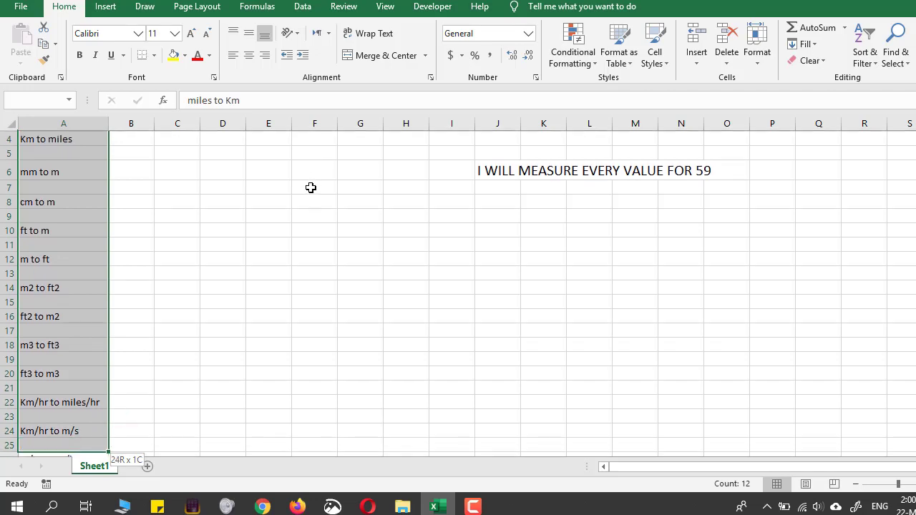
pyautogui.hotkey('shift', 'Down')
pyautogui.hotkey('shift', 'Down')
pyautogui.hotkey('shift', 'Down')
pyautogui.hotkey('shift', 'Down')
pyautogui.hotkey('shift', 'Up')
pyautogui.hotkey('shift', 'Up')
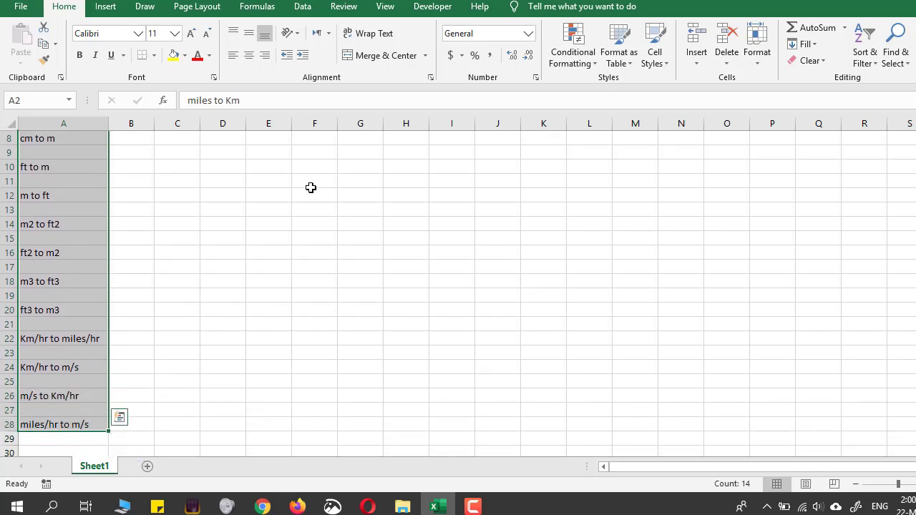
pyautogui.hotkey('ctrl', 'b')
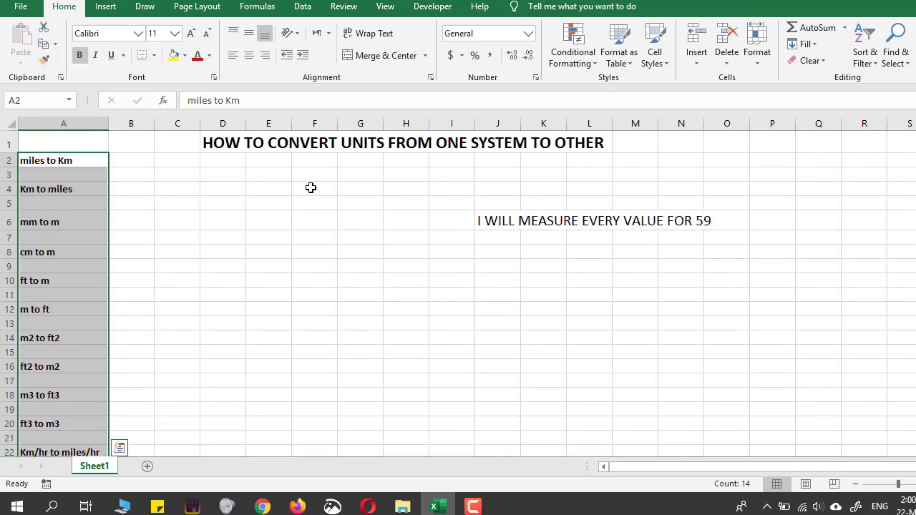
# - Make the 'I WILL MEASURE EVERY VALUE FOR 59' note in J6 bold
pyautogui.click(169, 161)
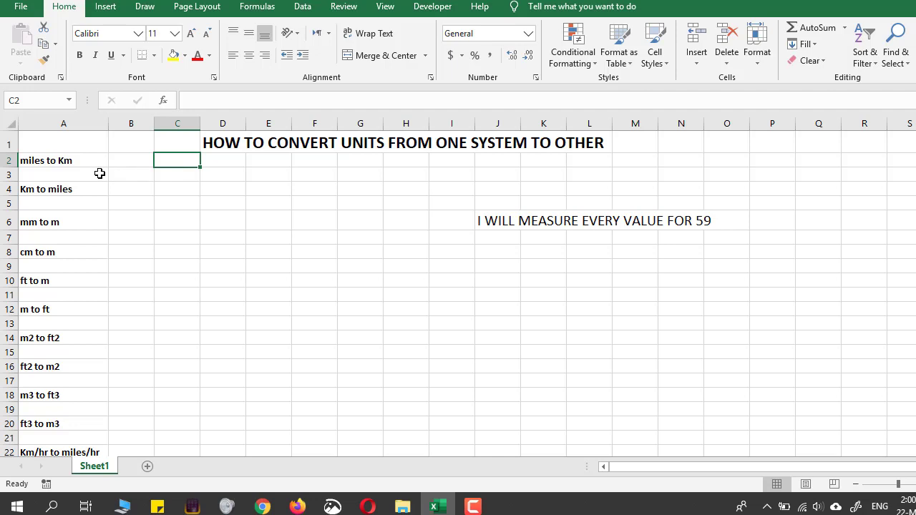
pyautogui.click(355, 290)
pyautogui.click(500, 218)
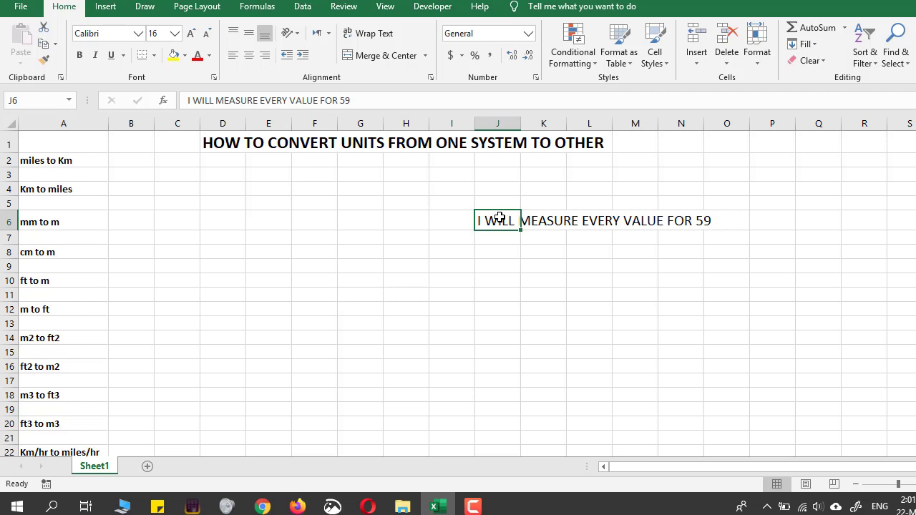
pyautogui.hotkey('ctrl', 'b')
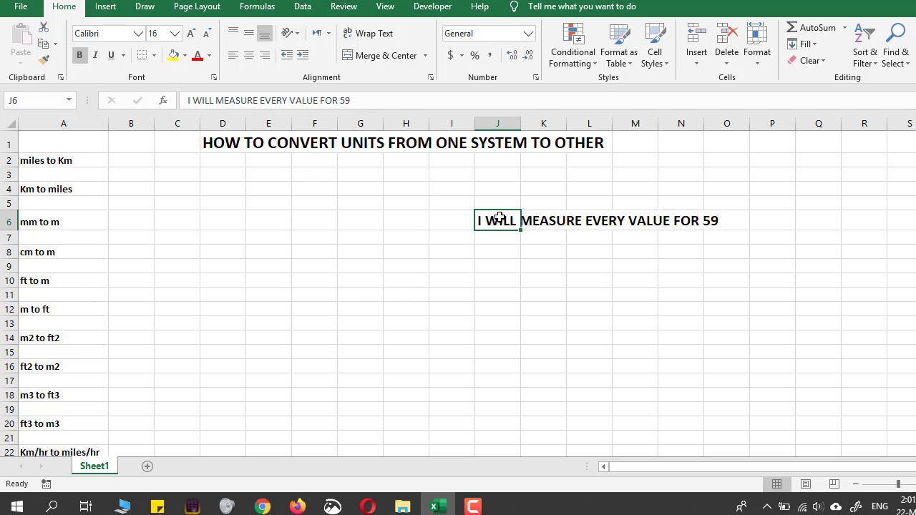
pyautogui.click(709, 224)
pyautogui.click(499, 221)
pyautogui.doubleClick(501, 222)
pyautogui.moveTo(340, 100); pyautogui.dragTo(345, 100)
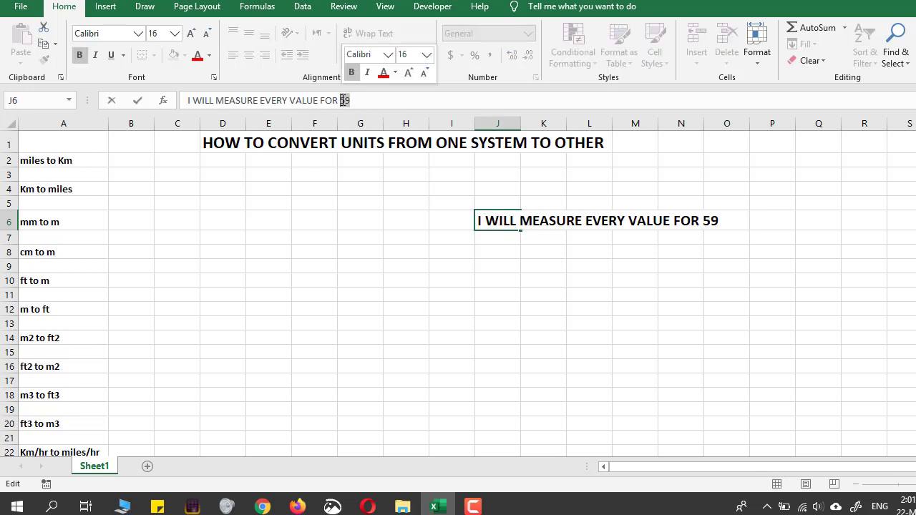
pyautogui.click(424, 247)
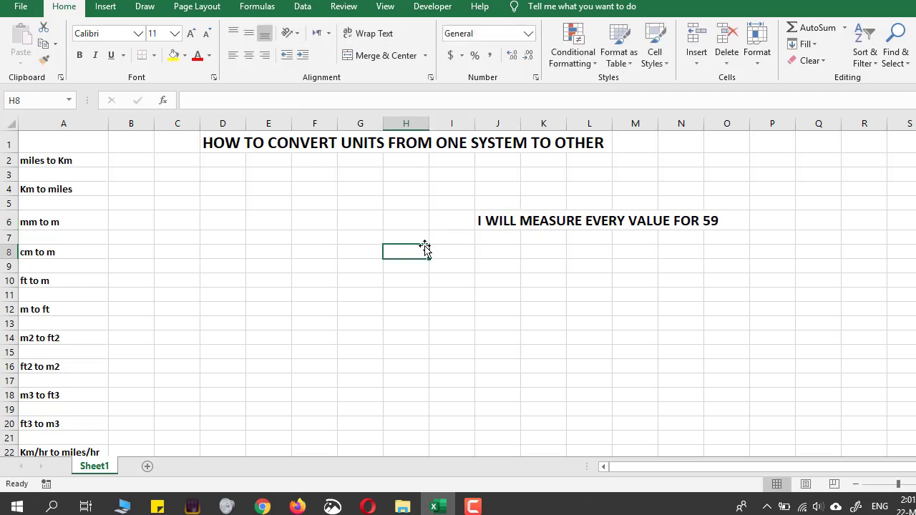
pyautogui.click(182, 189)
pyautogui.click(164, 162)
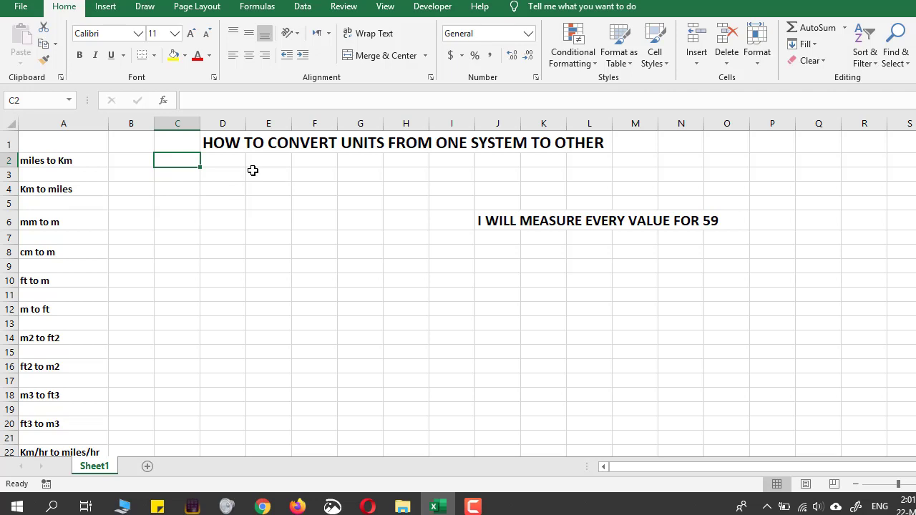
# - Type the unit labels 'miles' and 'km' into row 2 beside the miles to Km label
pyautogui.press('Right')
pyautogui.write('miles')
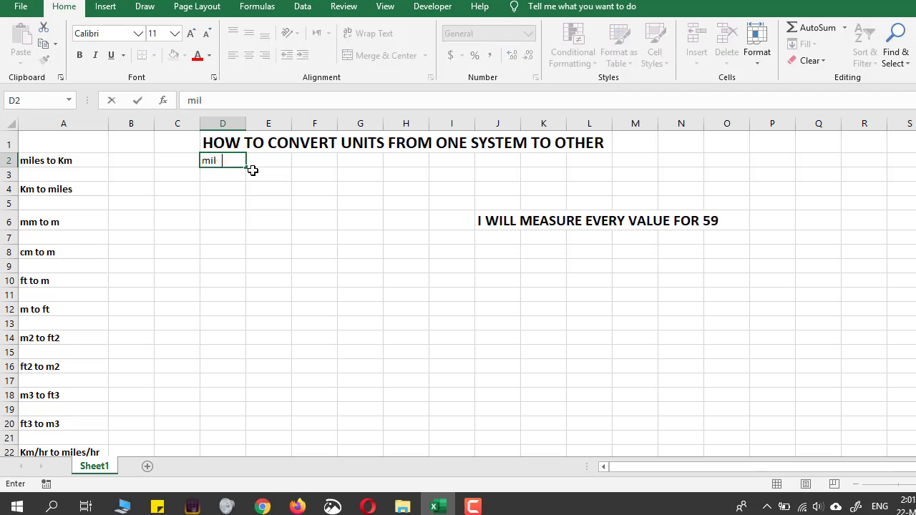
pyautogui.press('Right')
pyautogui.press('Right')
pyautogui.press('Right')
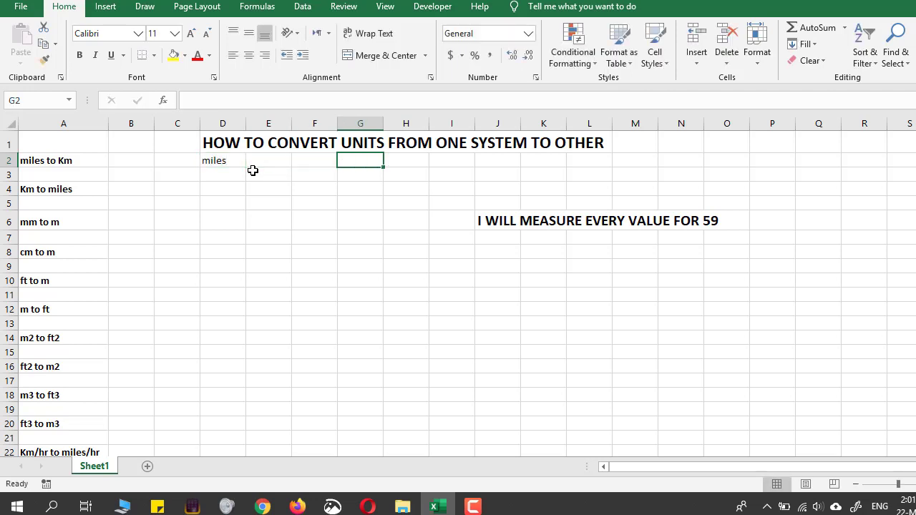
pyautogui.write('km')
pyautogui.press('Left')
pyautogui.press('Left')
pyautogui.press('Left')
pyautogui.press('Left')
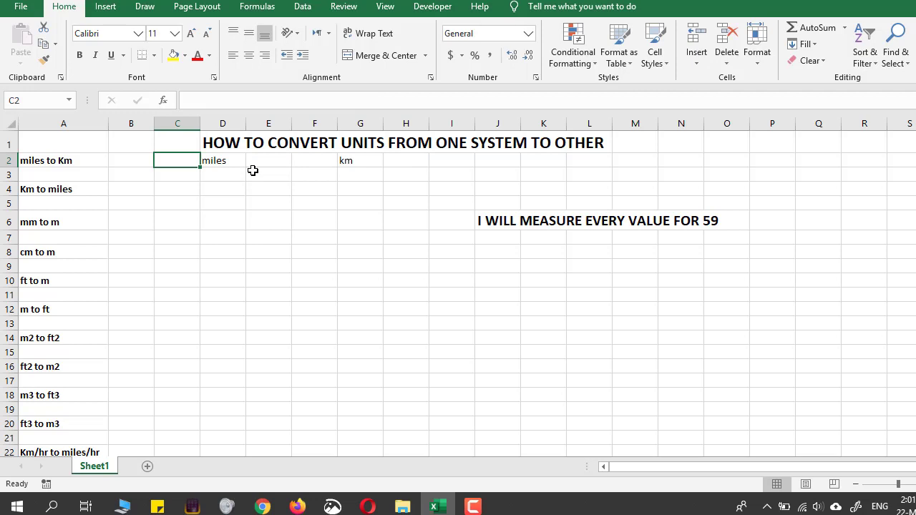
pyautogui.press('Left')
pyautogui.press('Left')
pyautogui.hotkey('shift', 'Down')
pyautogui.hotkey('shift', 'Down')
pyautogui.hotkey('shift', 'Down')
pyautogui.hotkey('shift', 'Down')
pyautogui.hotkey('shift', 'Down')
pyautogui.hotkey('shift', 'Down')
pyautogui.hotkey('shift', 'Down')
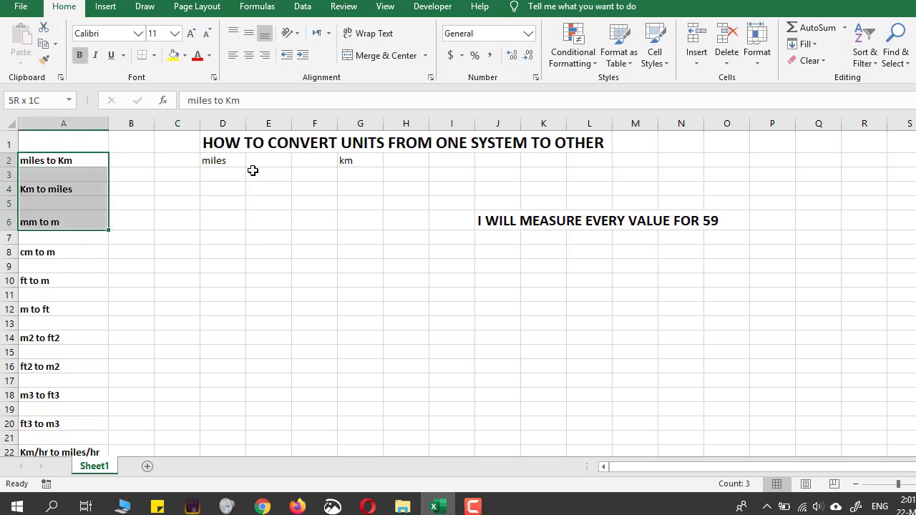
pyautogui.hotkey('shift', 'Down')
pyautogui.hotkey('shift', 'Down')
pyautogui.hotkey('shift', 'Down')
pyautogui.hotkey('shift', 'Down')
pyautogui.hotkey('shift', 'Down')
pyautogui.hotkey('shift', 'Down')
pyautogui.hotkey('shift', 'Down')
pyautogui.hotkey('shift', 'Down')
pyautogui.hotkey('shift', 'Down')
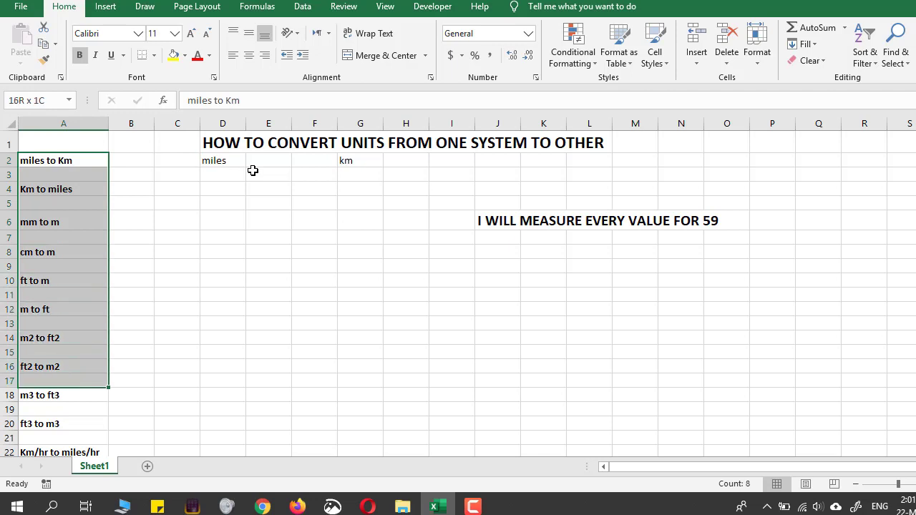
pyautogui.hotkey('shift', 'Up')
pyautogui.hotkey('shift', 'Up')
pyautogui.hotkey('shift', 'Up')
pyautogui.hotkey('shift', 'Up')
pyautogui.hotkey('shift', 'Up')
pyautogui.hotkey('shift', 'Up')
pyautogui.hotkey('shift', 'Up')
pyautogui.hotkey('shift', 'Up')
pyautogui.hotkey('shift', 'Up')
pyautogui.hotkey('shift', 'Up')
pyautogui.hotkey('shift', 'Up')
pyautogui.hotkey('shift', 'Up')
pyautogui.hotkey('shift', 'Up')
pyautogui.hotkey('shift', 'Up')
pyautogui.hotkey('shift', 'Up')
pyautogui.hotkey('shift', 'Up')
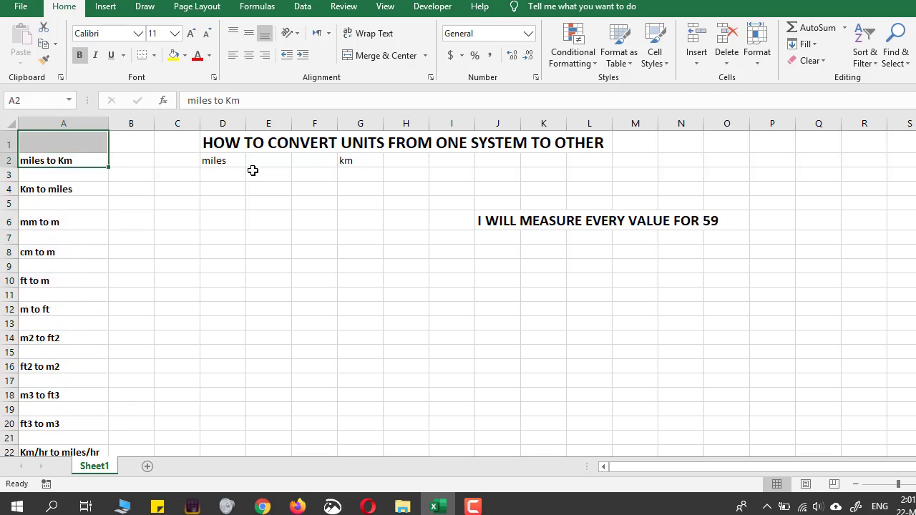
pyautogui.press('Down')
pyautogui.press('Right')
pyautogui.press('Right')
pyautogui.press('Right')
pyautogui.press('Up')
pyautogui.press('Left')
pyautogui.press('Left')
pyautogui.press('Left')
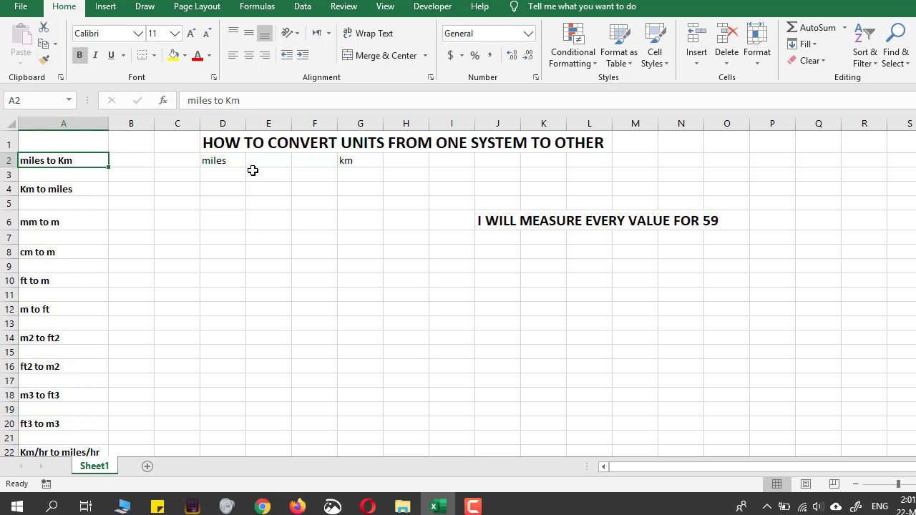
# - Enter 1 mile in C2 and its equivalent of 1.609 km in row 2
pyautogui.press('Right')
pyautogui.press('Right')
pyautogui.press('Right')
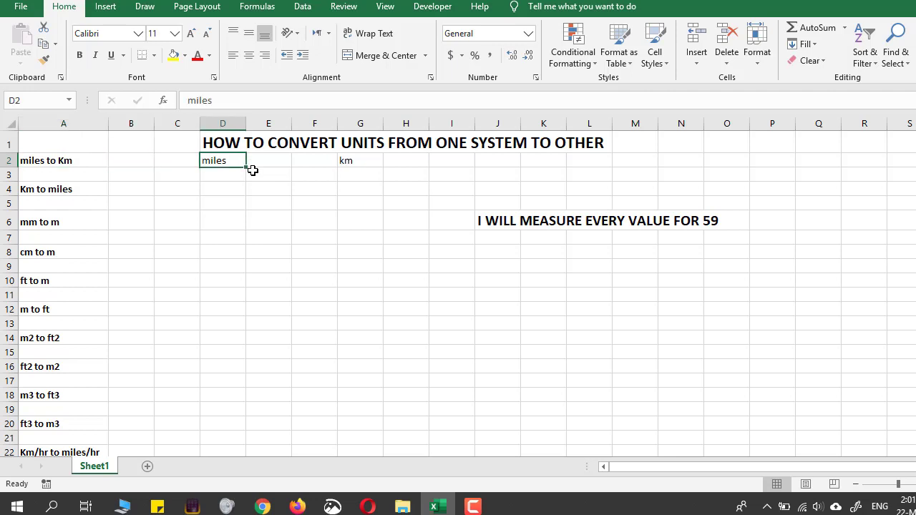
pyautogui.press('Left')
pyautogui.press('Right')
pyautogui.press('Left')
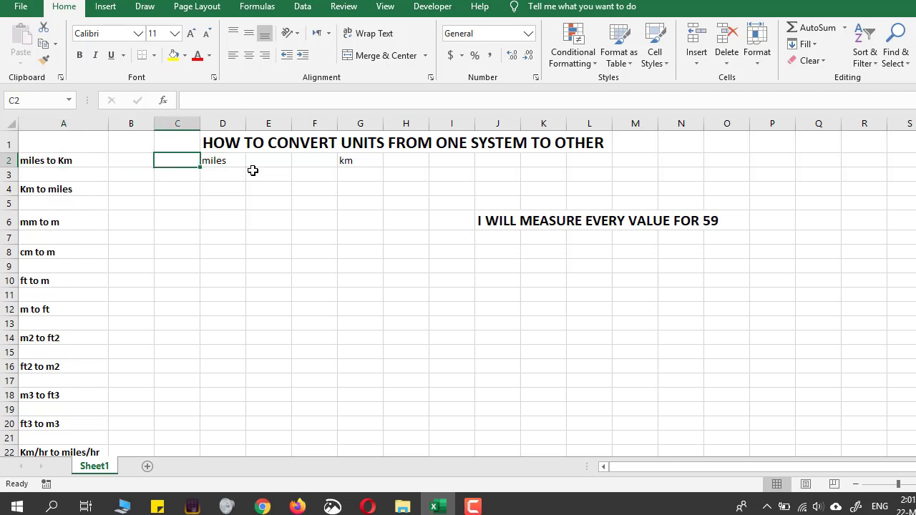
pyautogui.write('1')
pyautogui.press('Right')
pyautogui.press('Right')
pyautogui.press('Right')
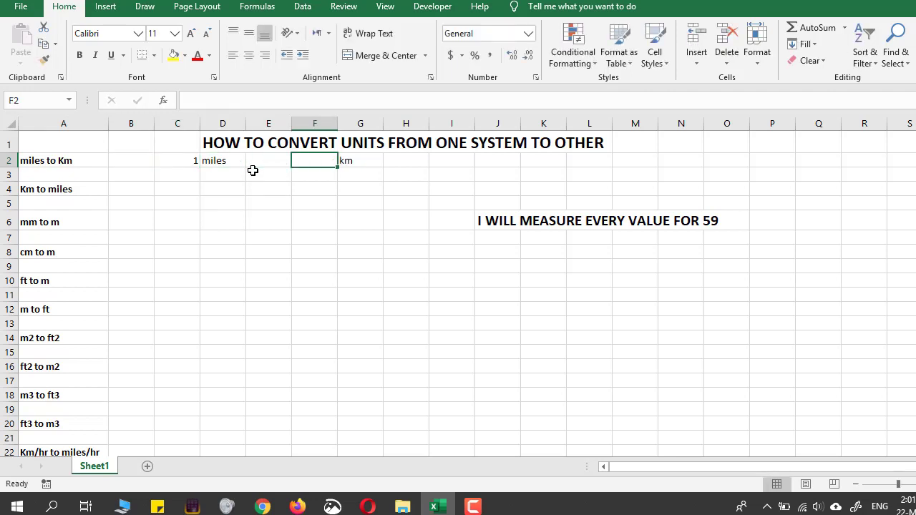
pyautogui.write('1.609')
pyautogui.press('Return')
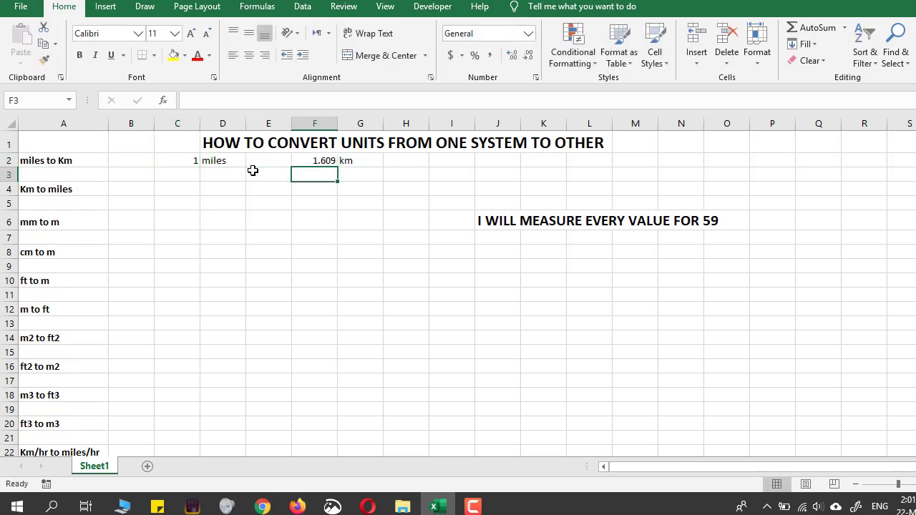
pyautogui.press('Up')
pyautogui.press('Left')
pyautogui.press('Left')
pyautogui.press('Left')
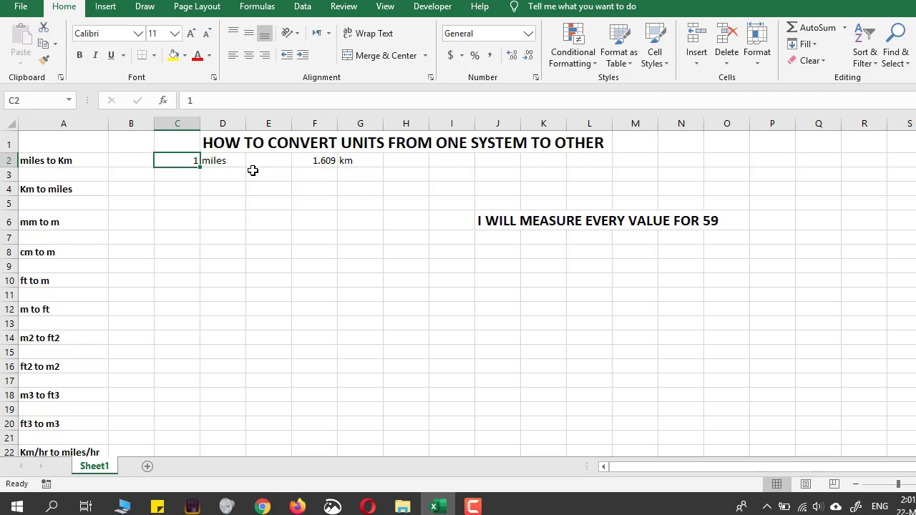
pyautogui.press('Right')
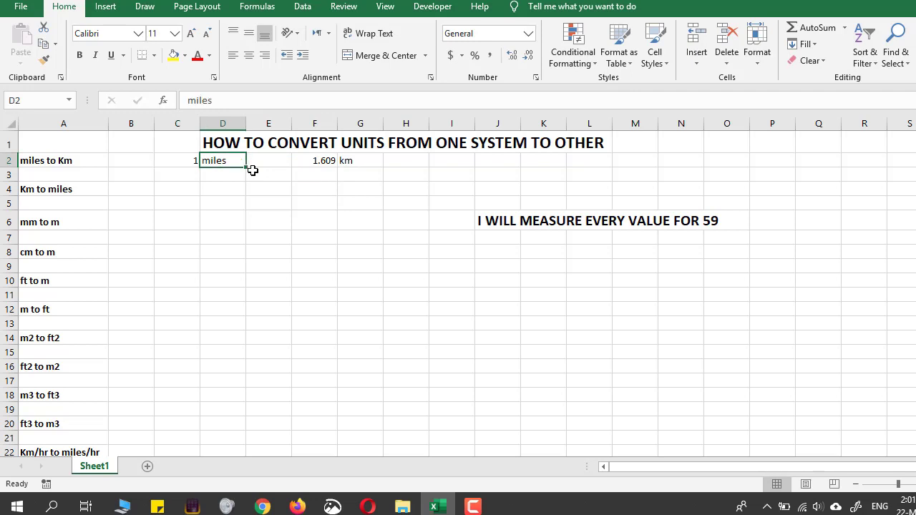
pyautogui.press('Right')
pyautogui.press('Right')
pyautogui.press('Right')
pyautogui.press('Left')
pyautogui.press('Left')
pyautogui.press('Left')
pyautogui.press('Left')
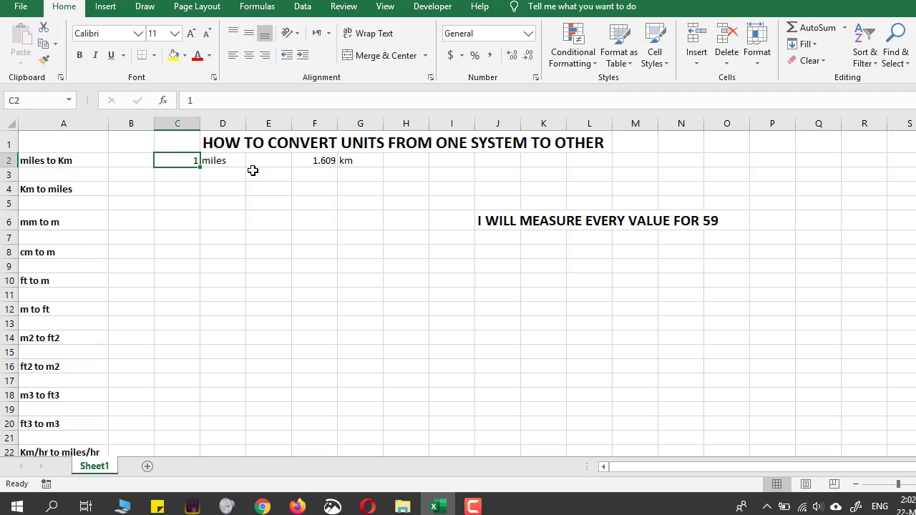
# - Check the entries in rows 2 to 6 and settle on cell C3
pyautogui.press('Down')
pyautogui.press('Down')
pyautogui.press('Down')
pyautogui.press('Down')
pyautogui.press('Right')
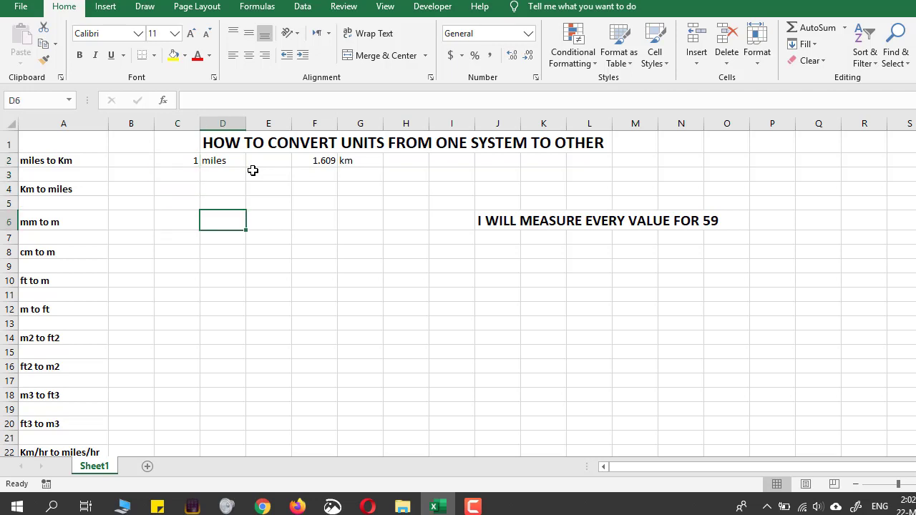
pyautogui.press('Left')
pyautogui.press('Right')
pyautogui.press('Right')
pyautogui.press('Right')
pyautogui.press('Right')
pyautogui.press('Left')
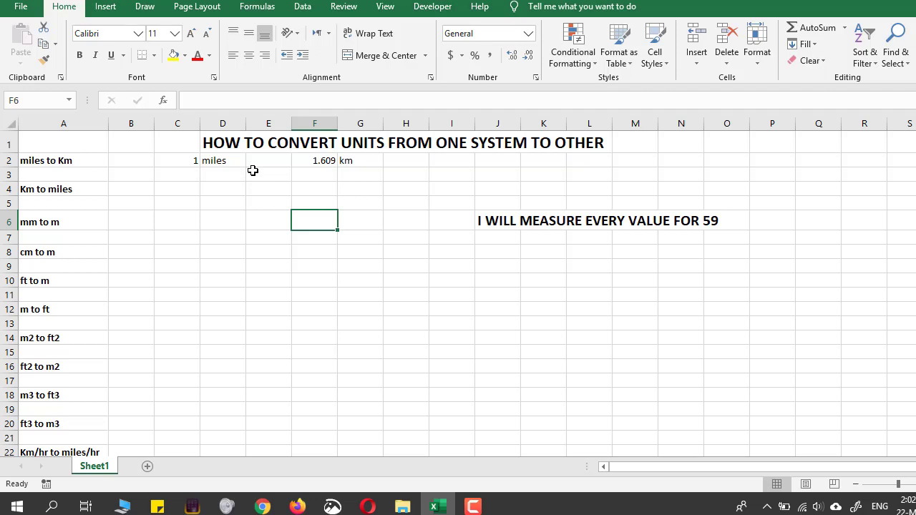
pyautogui.press('Up')
pyautogui.press('Left')
pyautogui.press('Left')
pyautogui.press('Up')
pyautogui.press('Up')
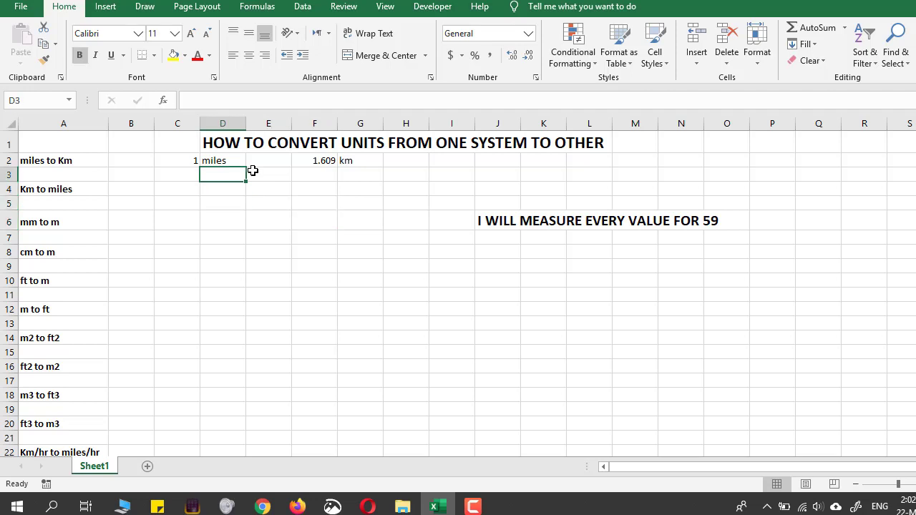
pyautogui.press('Left')
pyautogui.click(253, 172)
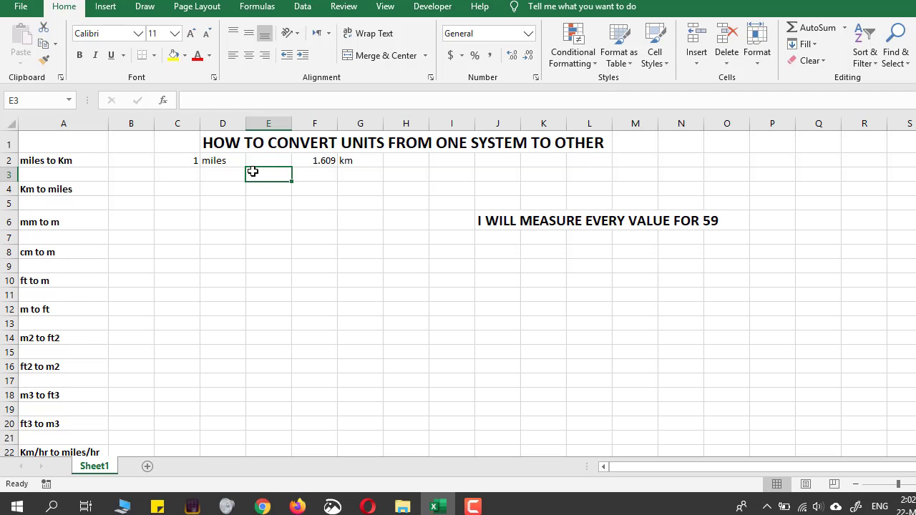
pyautogui.press('Up')
pyautogui.press('Left')
pyautogui.press('Left')
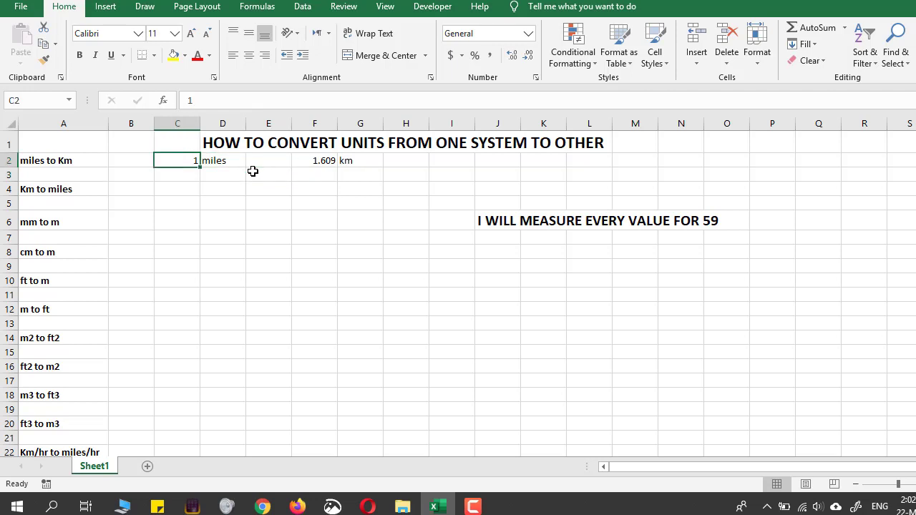
pyautogui.press('Right')
pyautogui.press('Right')
pyautogui.press('Right')
pyautogui.press('Right')
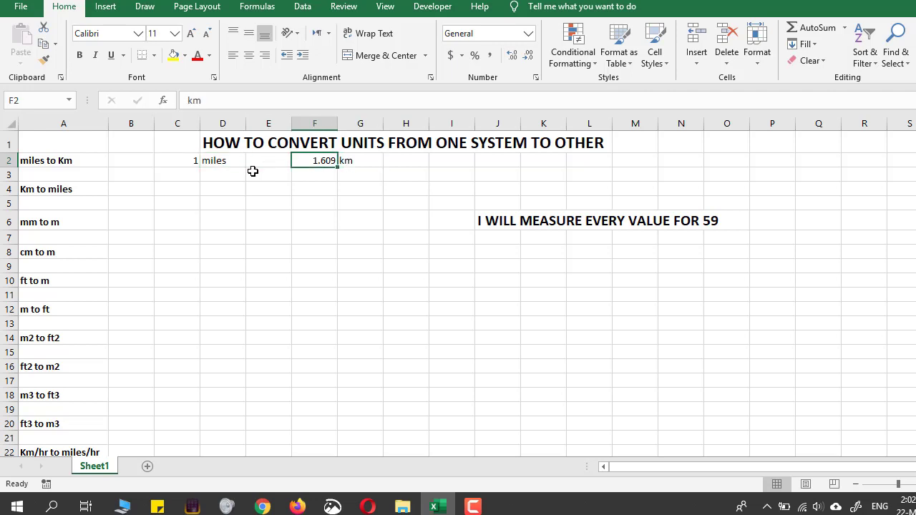
pyautogui.press('Left')
pyautogui.press('Left')
pyautogui.press('Left')
pyautogui.press('Down')
pyautogui.press('Left')
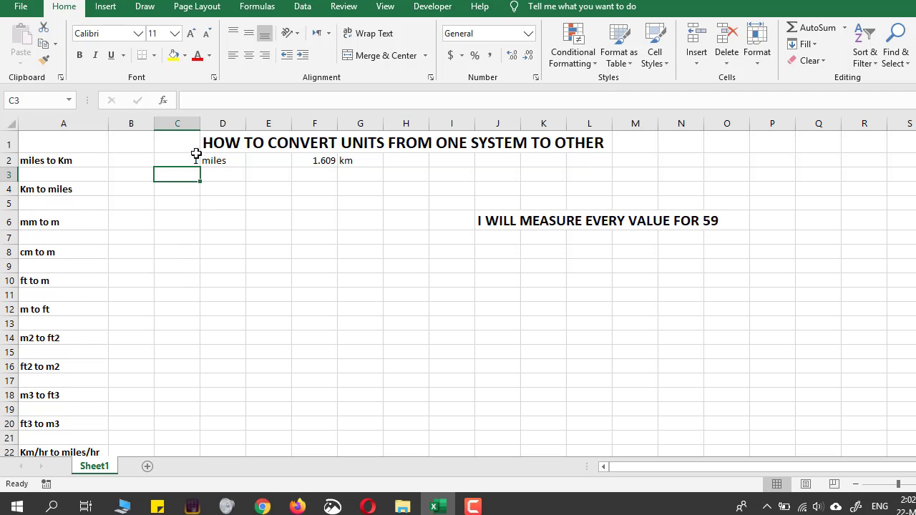
# - Enter 59 miles in C3, =C3*F2 in F3 giving 94.931, and 'km' in G3
pyautogui.write('59')
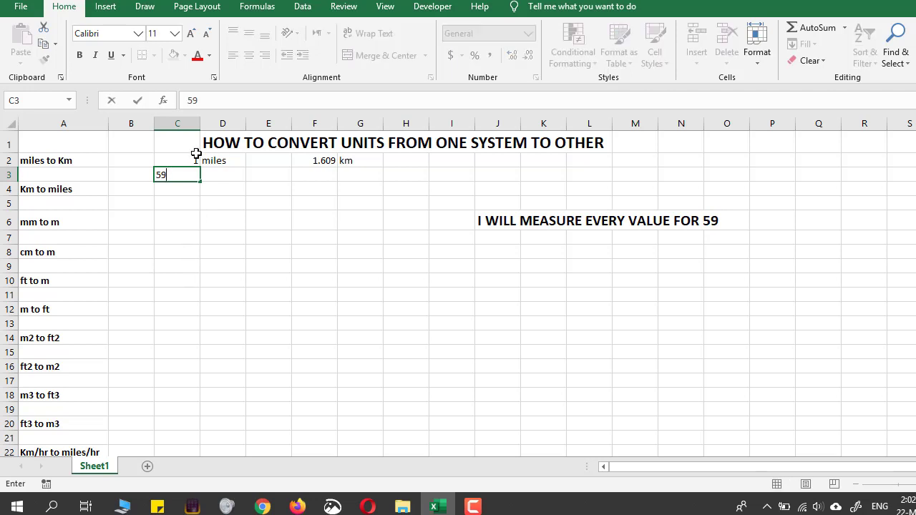
pyautogui.press('Tab')
pyautogui.write('miles')
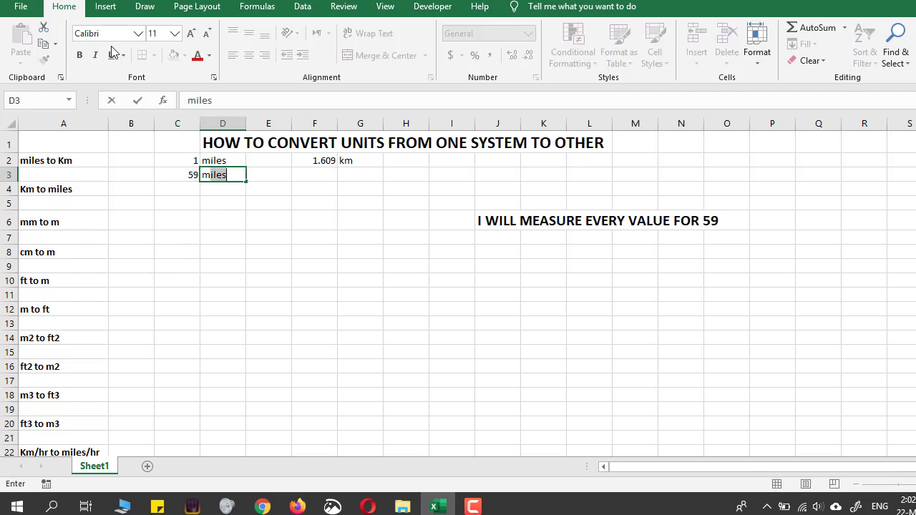
pyautogui.press('Tab')
pyautogui.press('Tab')
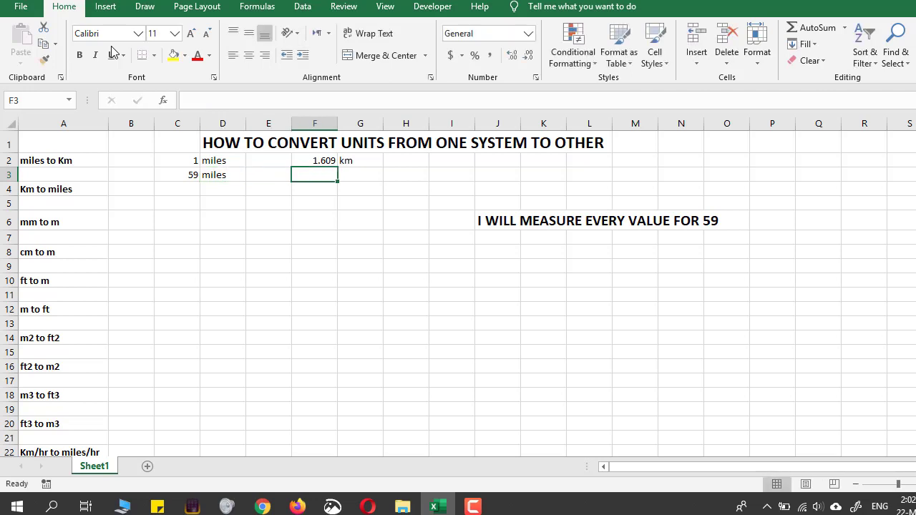
pyautogui.write('=')
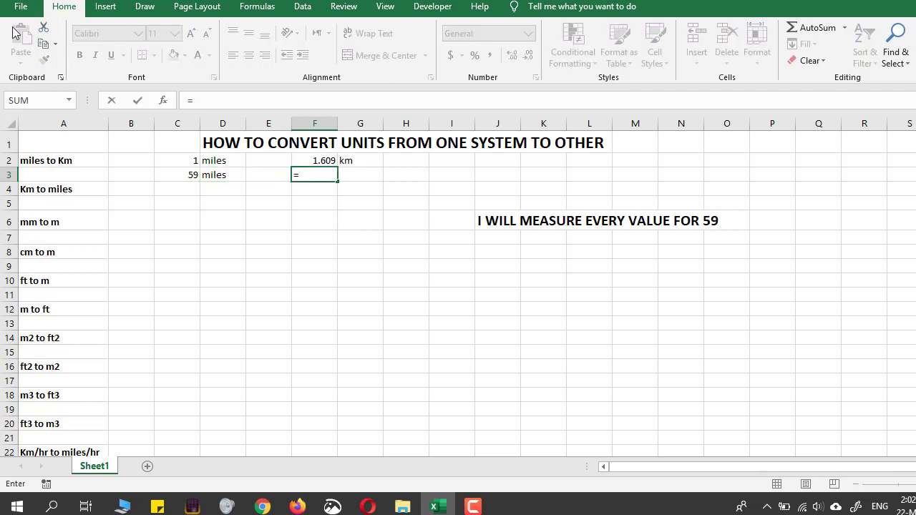
pyautogui.click(182, 179)
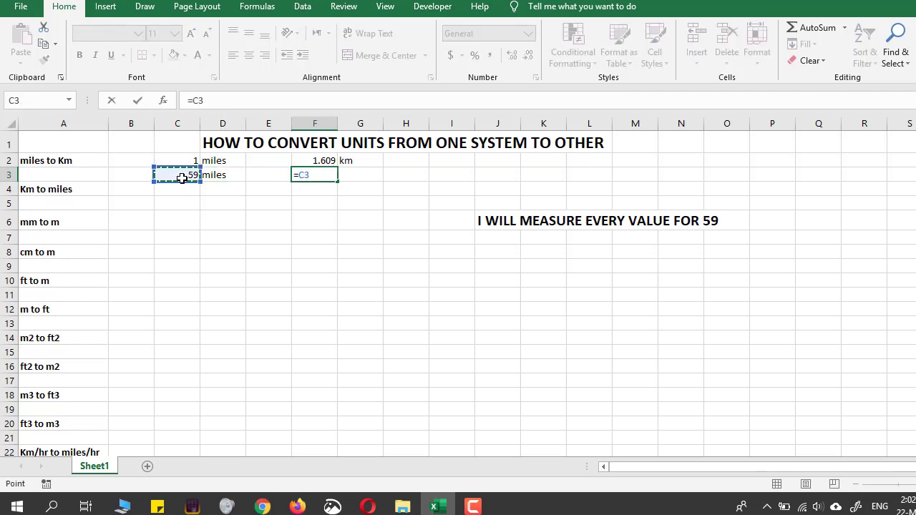
pyautogui.write('*')
pyautogui.click(307, 159)
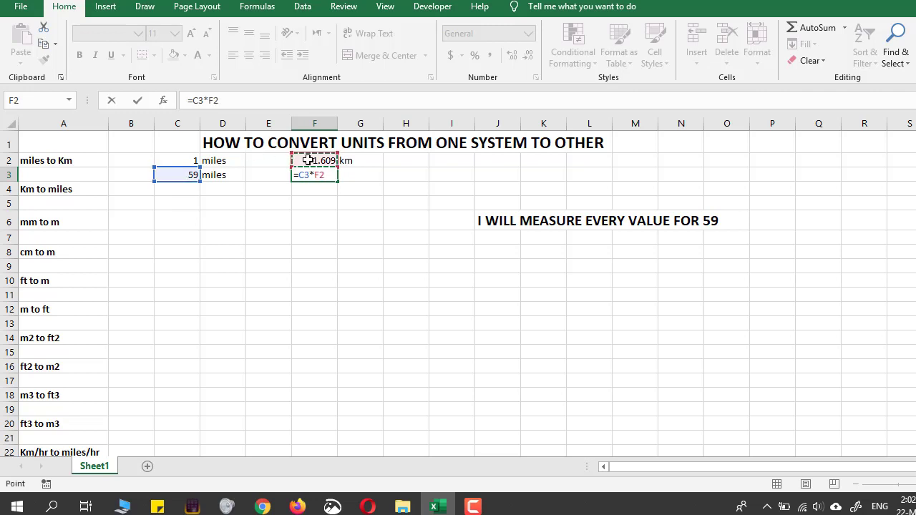
pyautogui.press('Tab')
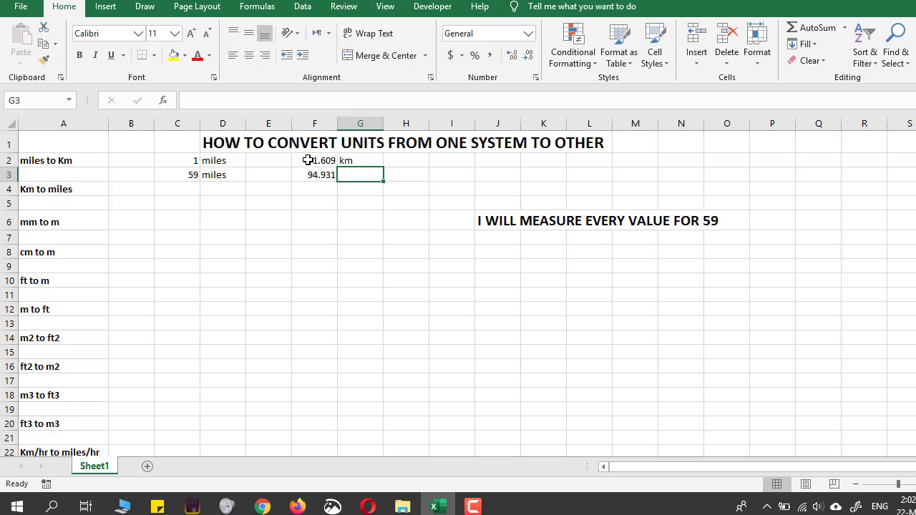
pyautogui.write('km')
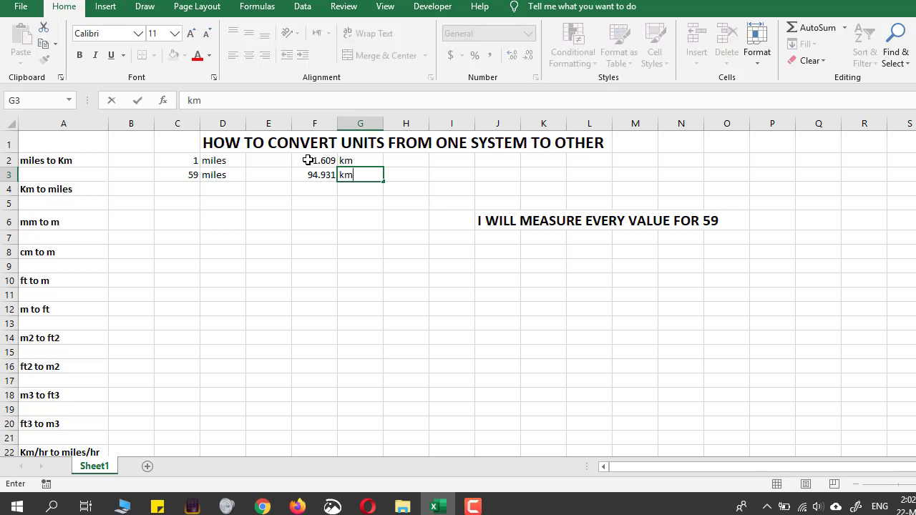
pyautogui.press('Left')
pyautogui.press('Left')
pyautogui.press('Left')
pyautogui.press('Left')
pyautogui.press('Right')
pyautogui.press('Right')
pyautogui.press('Right')
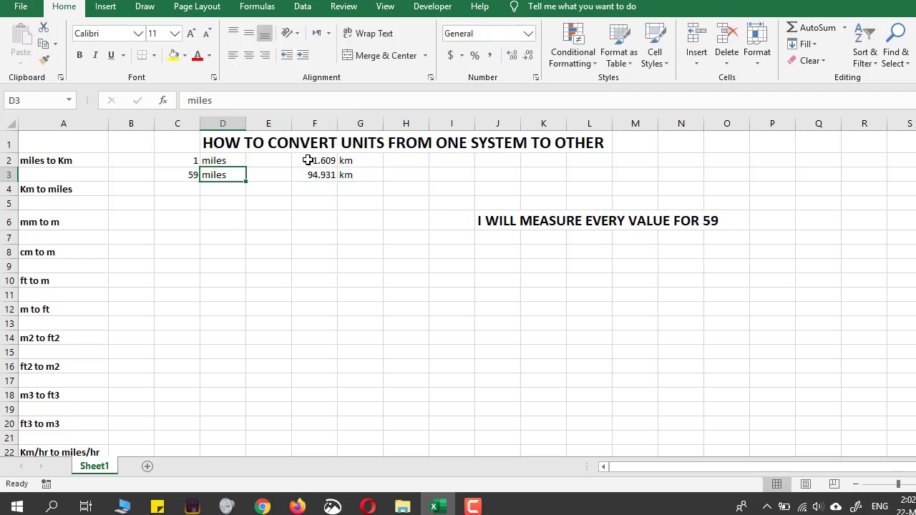
# - Bring up SpeedCrunch and evaluate 59*1.609, getting 94.931
pyautogui.click(201, 507)
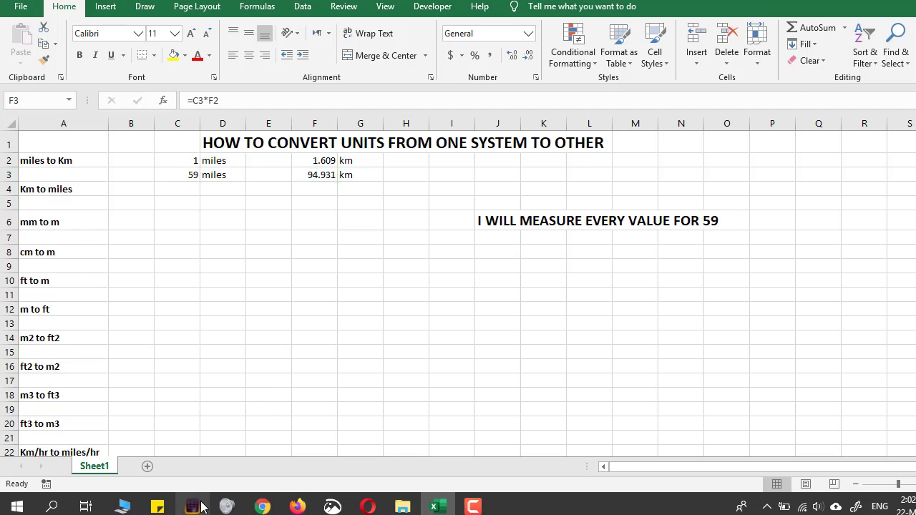
pyautogui.click(194, 507)
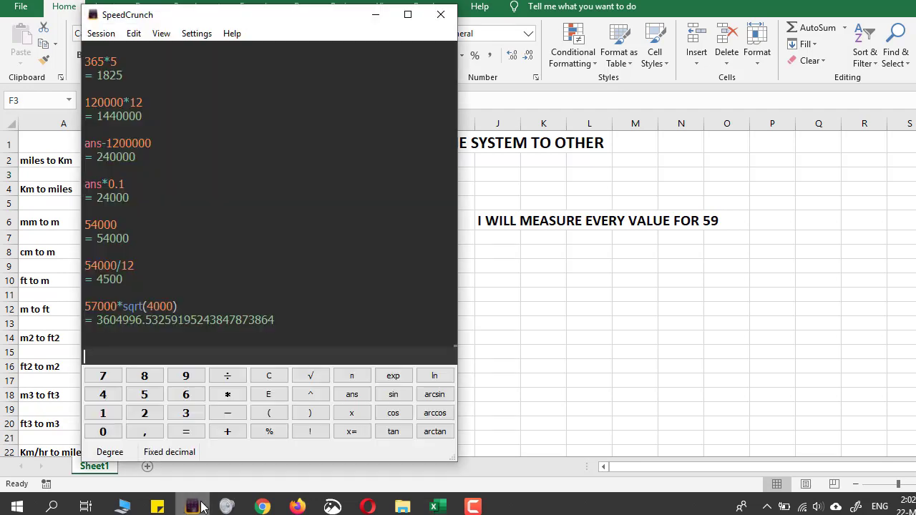
pyautogui.moveTo(271, 18); pyautogui.dragTo(549, 6)
pyautogui.write('59*')
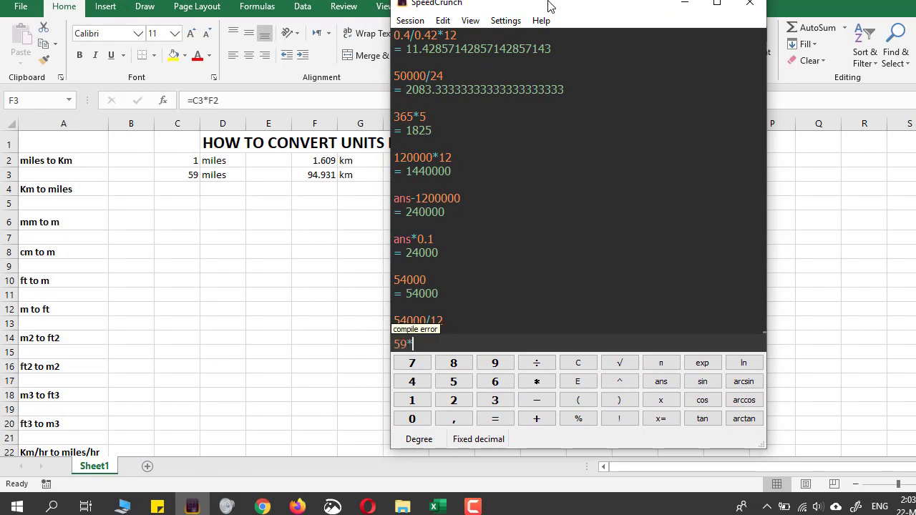
pyautogui.write('1.609')
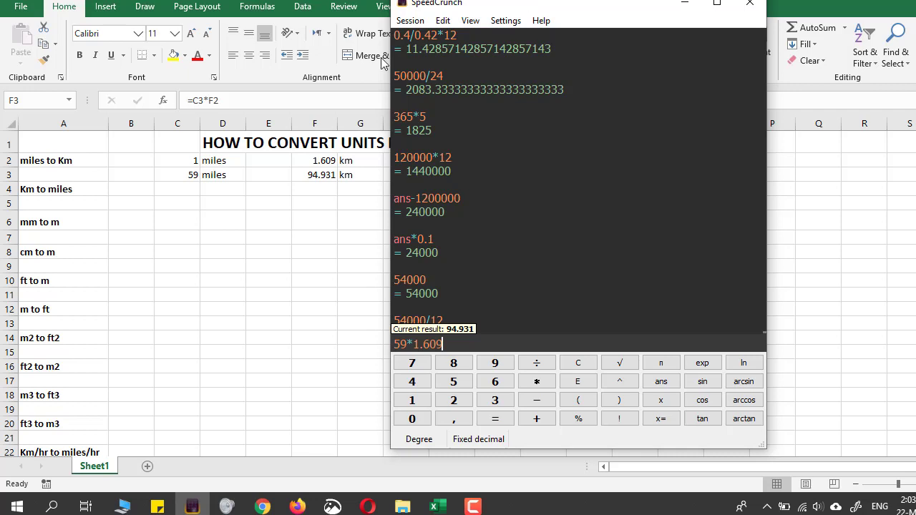
pyautogui.press('Return')
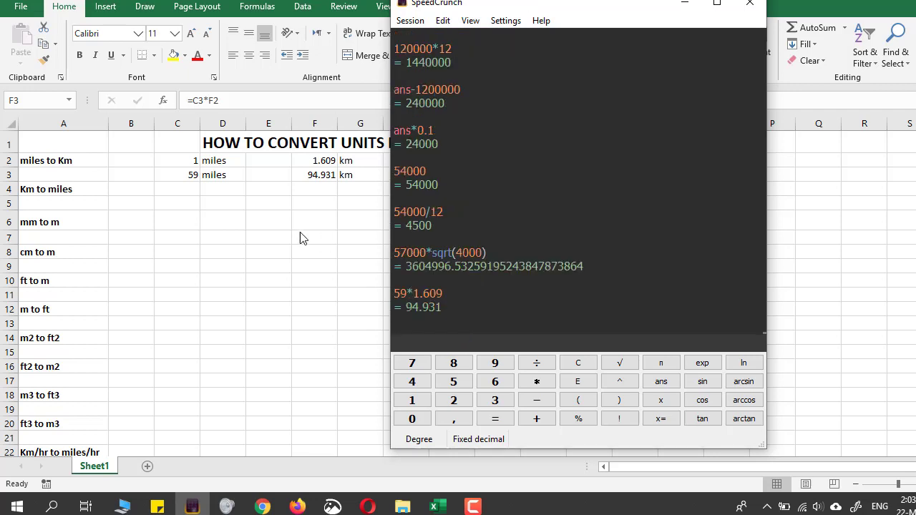
# - Enter the formula =1/1.609 in C4, giving 0.621504
pyautogui.click(262, 238)
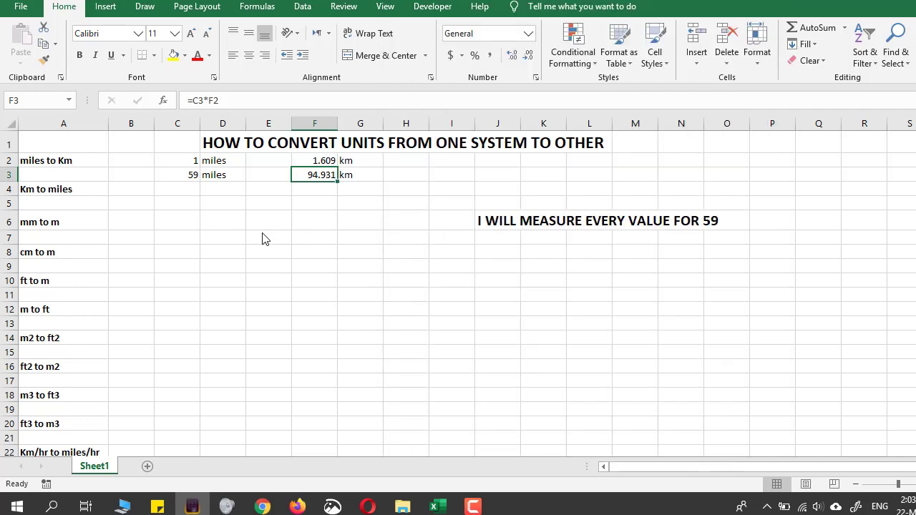
pyautogui.click(162, 194)
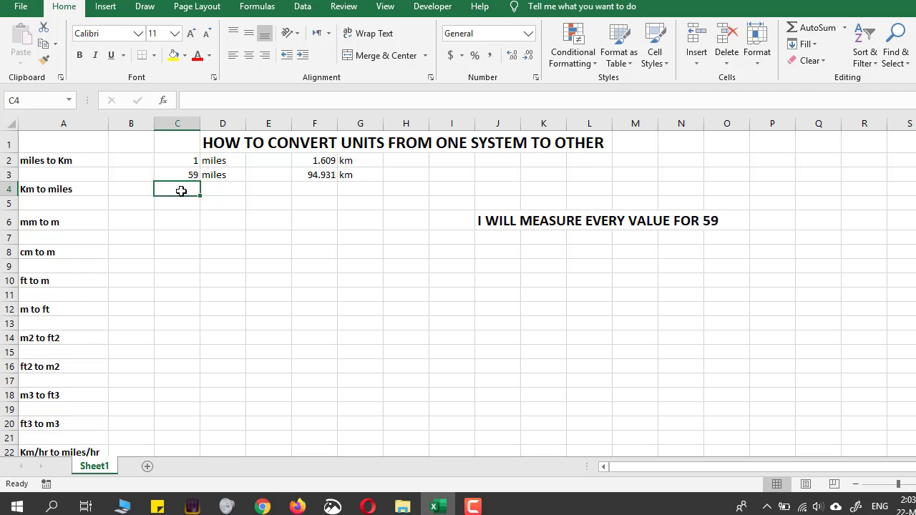
pyautogui.write('=')
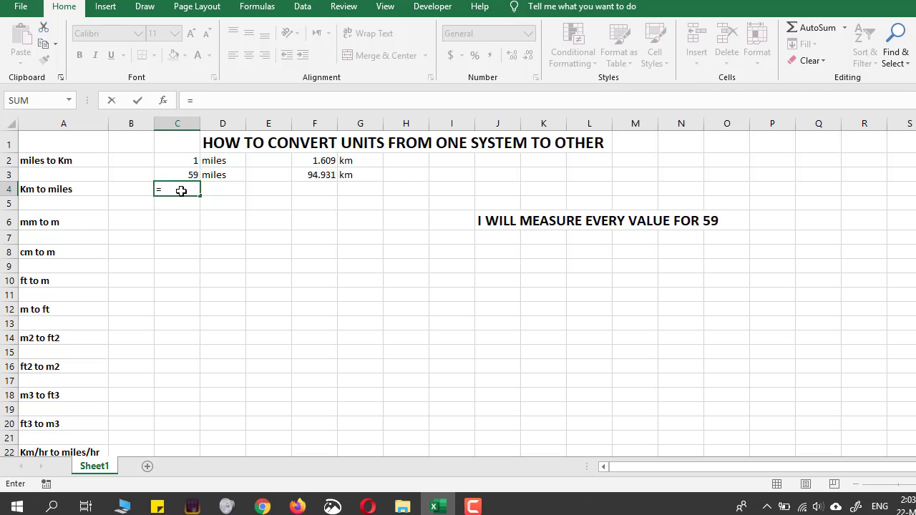
pyautogui.write('1/1.609')
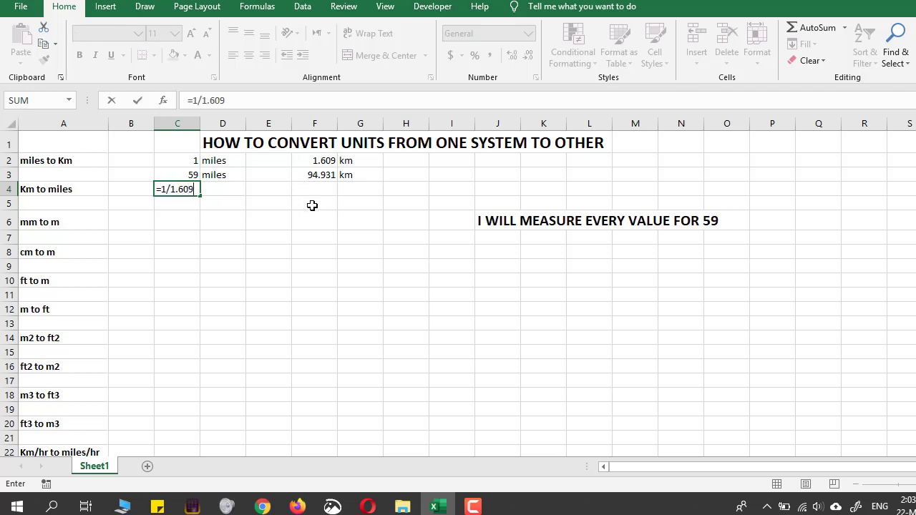
pyautogui.press('Return')
pyautogui.press('Up')
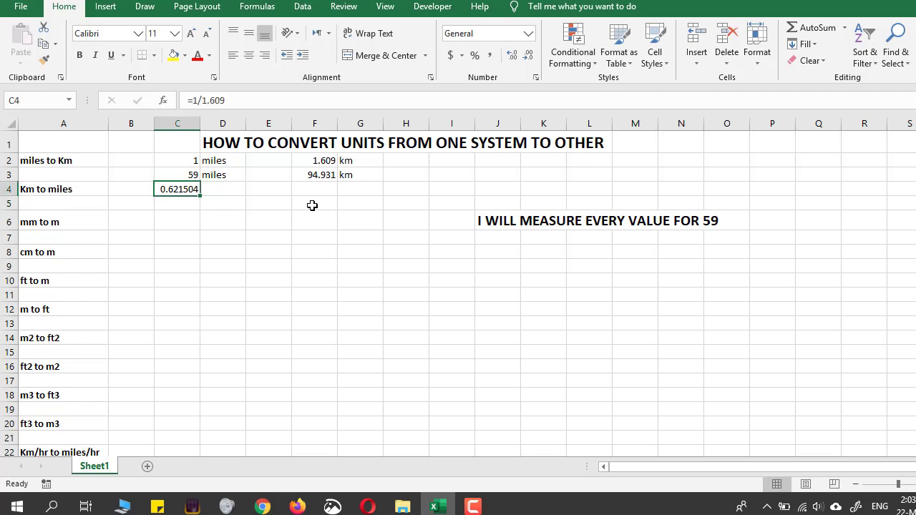
# - Label row 4 with 'miles' in D4, 1 in F4 and 'km' in G4
pyautogui.press('Right')
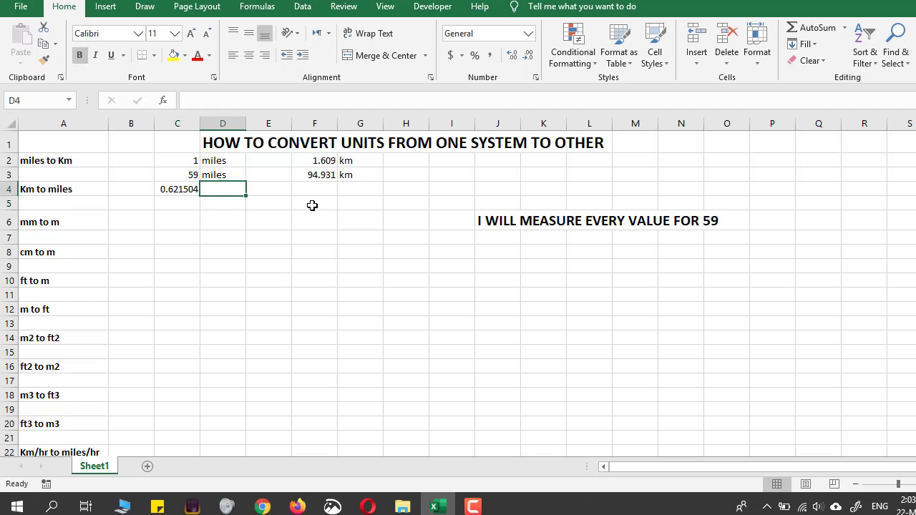
pyautogui.write('miles')
pyautogui.press('Tab')
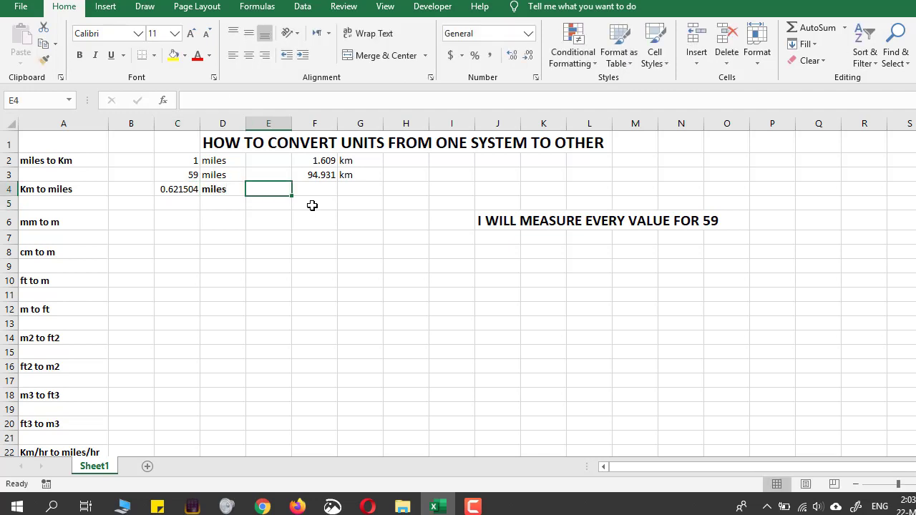
pyautogui.press('Right')
pyautogui.write('2')
pyautogui.press('BackSpace')
pyautogui.write('1')
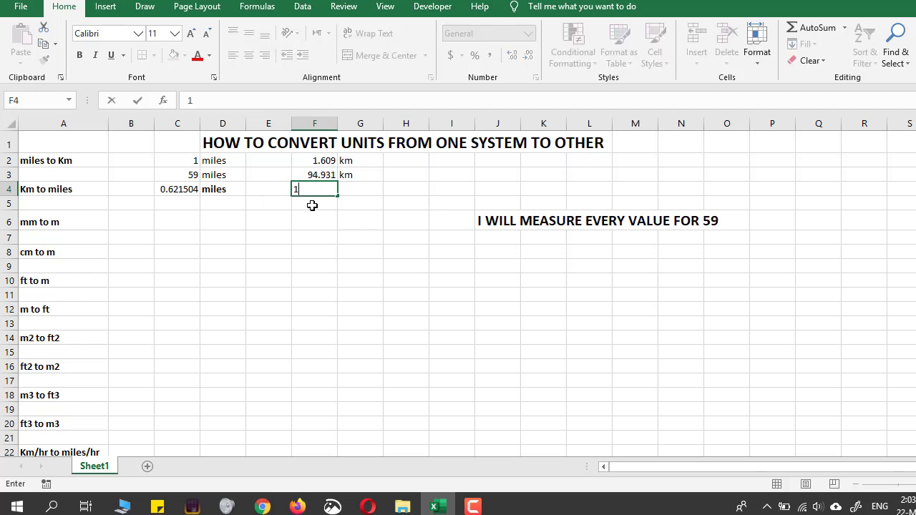
pyautogui.press('Tab')
pyautogui.write('km')
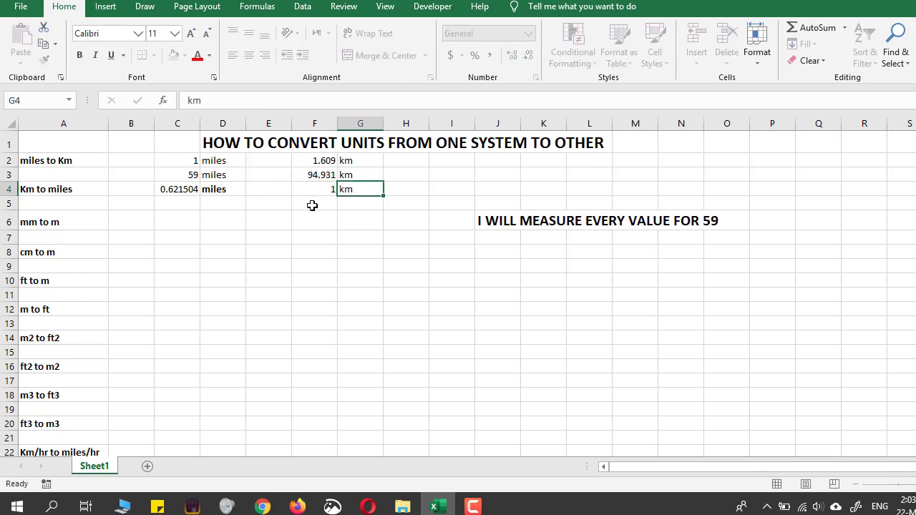
pyautogui.press('Return')
pyautogui.press('Up')
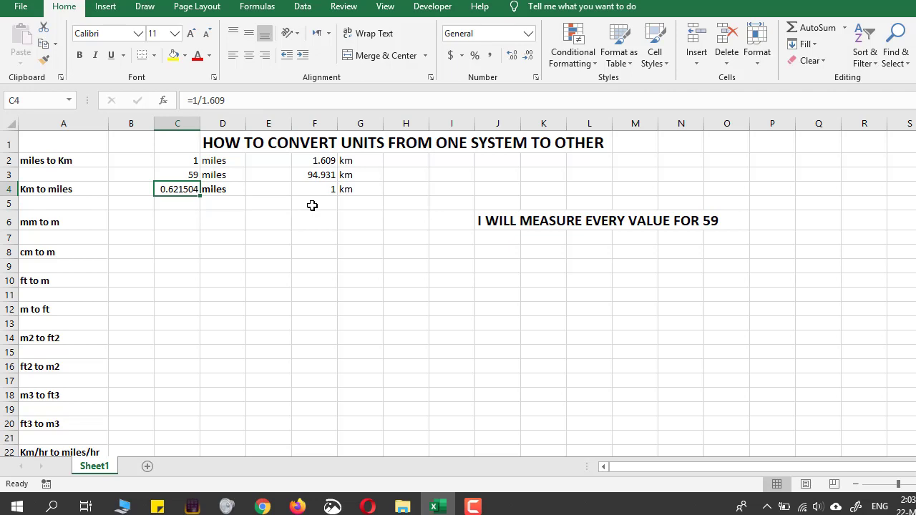
# - Relabel row 4 with 'Km' in D4 and 'miles' in G4
pyautogui.press('Right')
pyautogui.write('km')
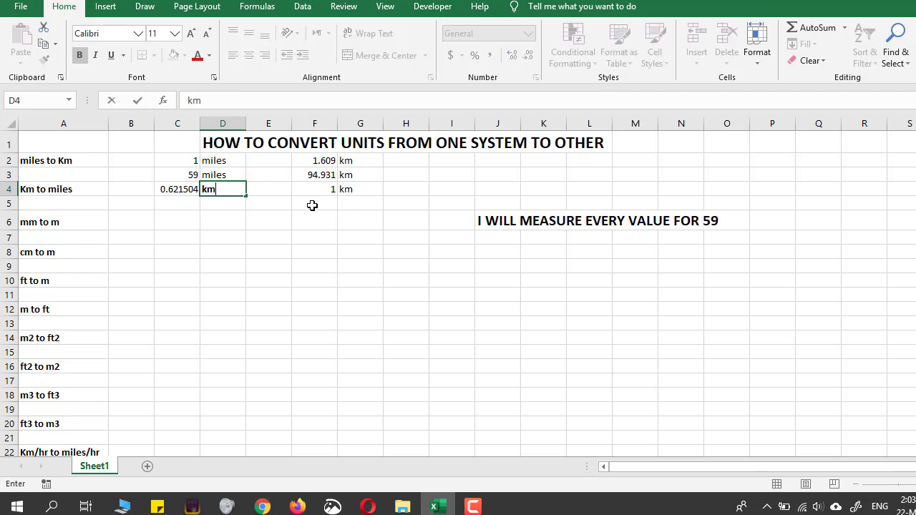
pyautogui.press('Right')
pyautogui.press('Right')
pyautogui.press('Right')
pyautogui.press('Left')
pyautogui.press('Left')
pyautogui.press('Left')
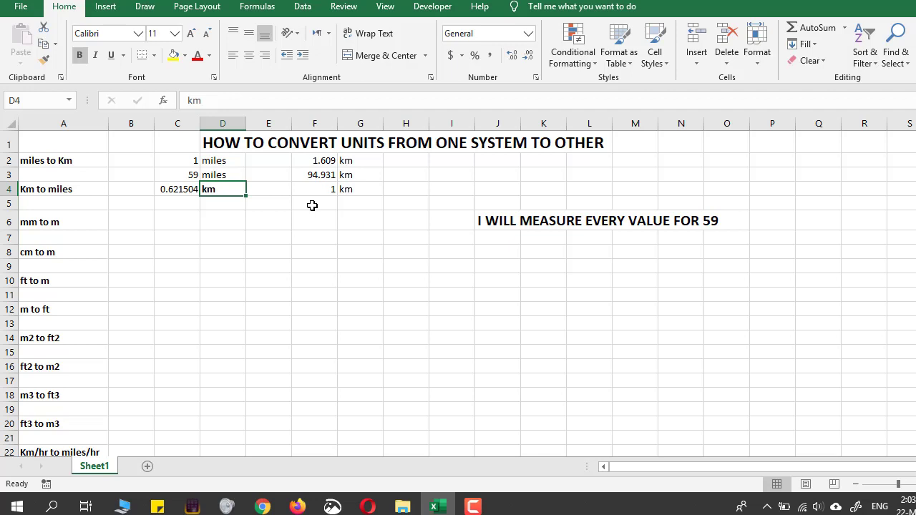
pyautogui.write('Km')
pyautogui.press('Right')
pyautogui.press('Right')
pyautogui.press('Right')
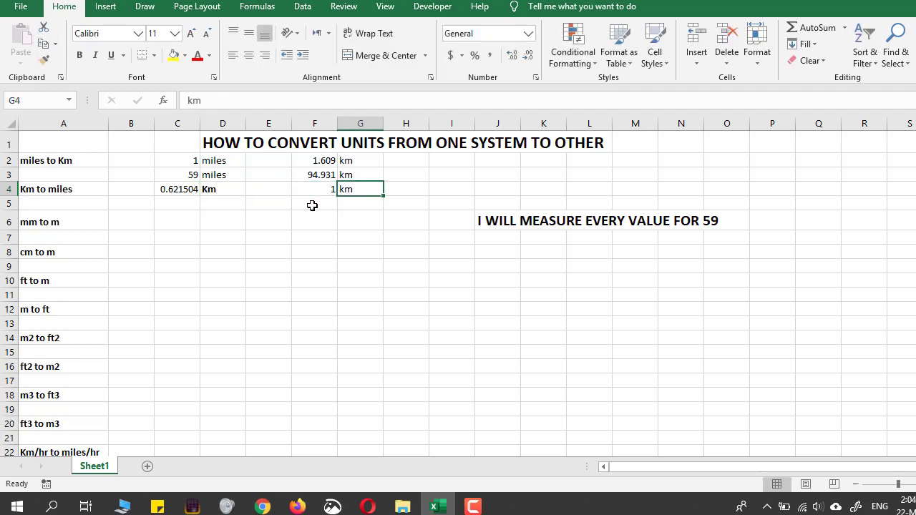
pyautogui.write('mi')
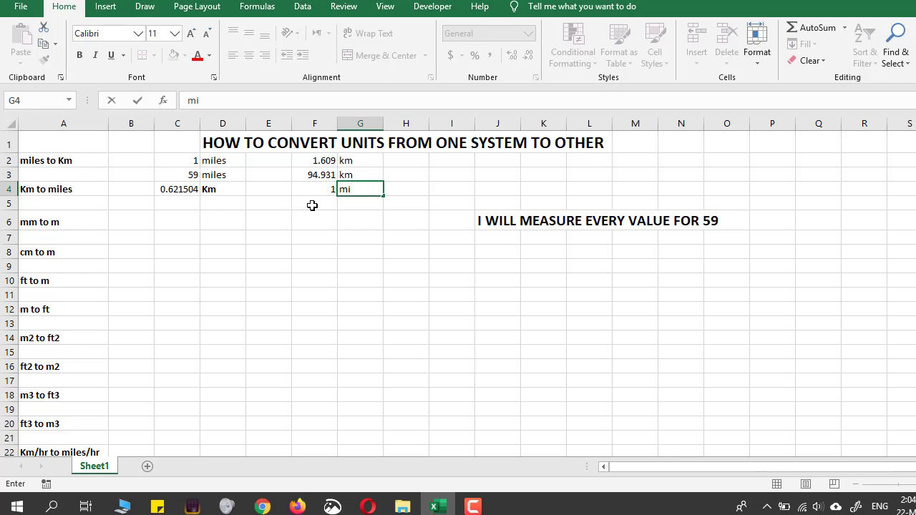
pyautogui.write('les')
pyautogui.press('Left')
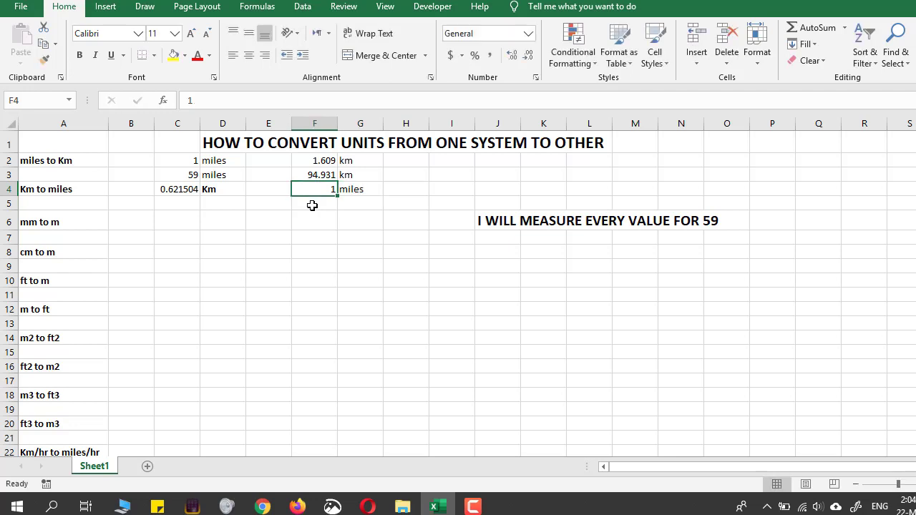
# - Enter 1 in C4 and the formula =1/1.609 in F4, giving 0.621504
pyautogui.press('Left')
pyautogui.press('Left')
pyautogui.press('Left')
pyautogui.write('1')
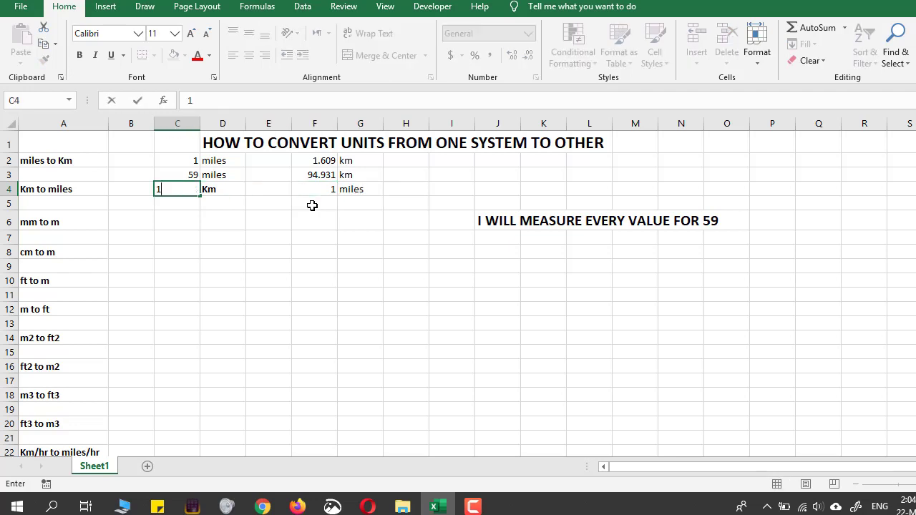
pyautogui.press('Return')
pyautogui.press('Right')
pyautogui.press('Up')
pyautogui.press('Right')
pyautogui.press('Right')
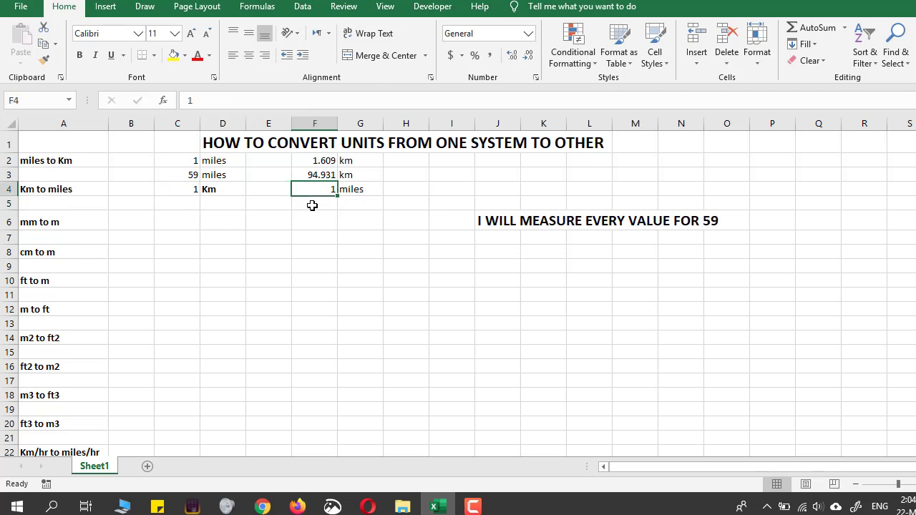
pyautogui.write('=')
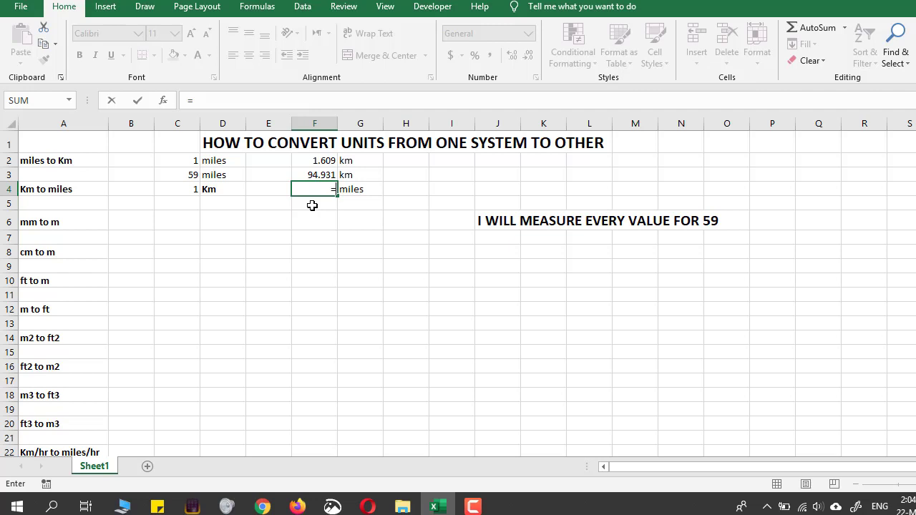
pyautogui.write('1/1.0')
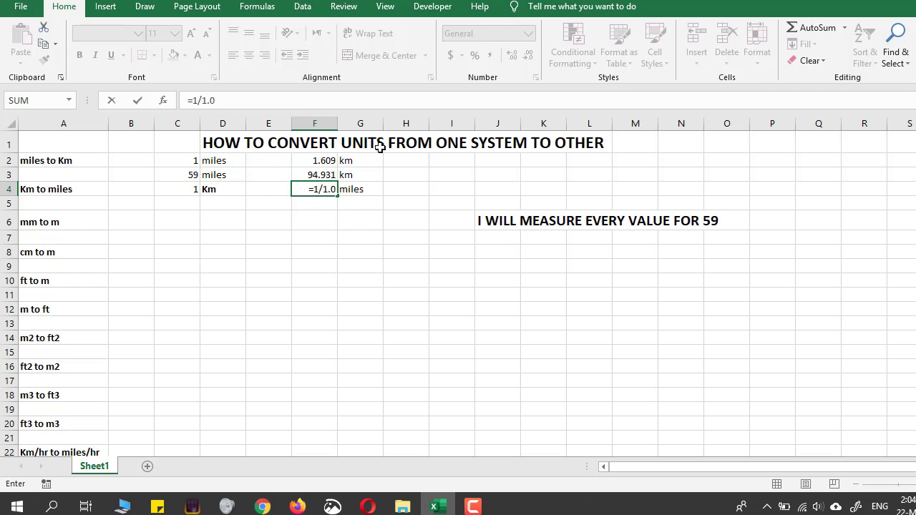
pyautogui.press('BackSpace')
pyautogui.write('609')
pyautogui.press('Return')
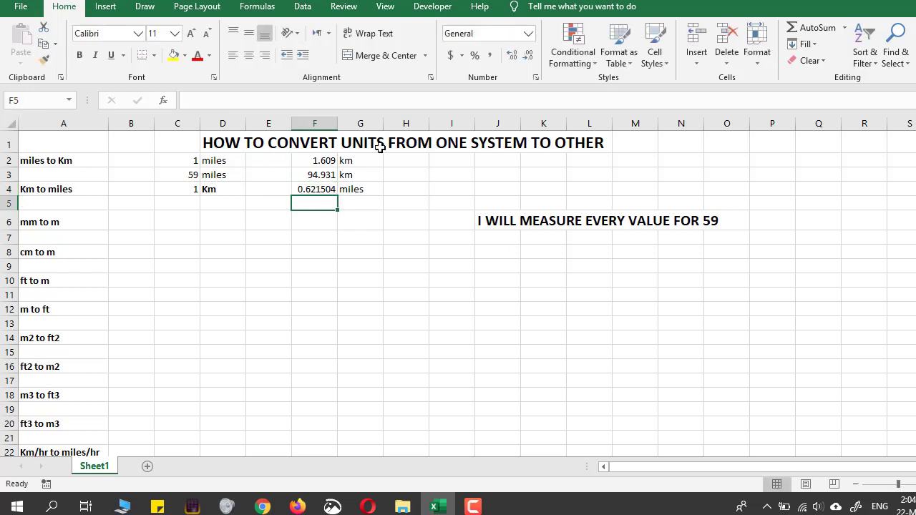
pyautogui.press('Up')
pyautogui.press('Left')
pyautogui.press('Left')
pyautogui.press('Right')
pyautogui.press('Right')
pyautogui.press('Right')
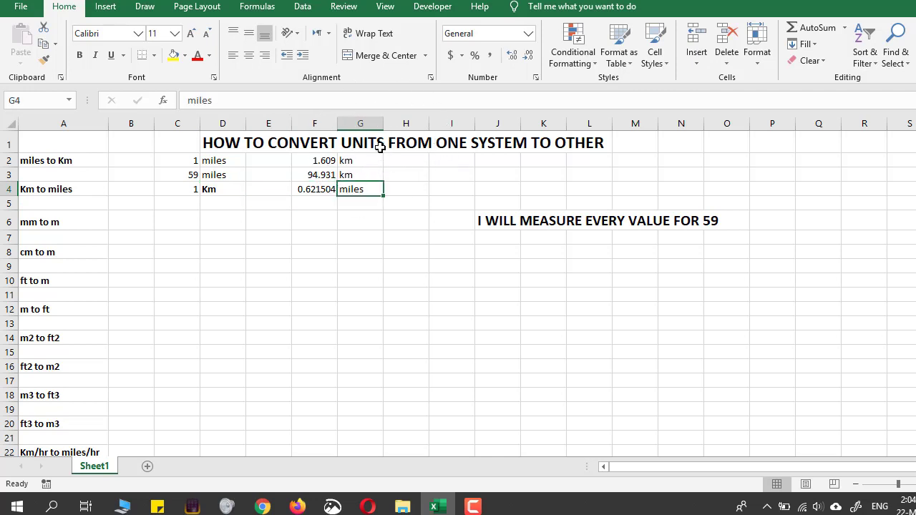
# - Bold the G4 miles label and enter 59, Km and =59*0.62154 in row 5
pyautogui.hotkey('ctrl', 'b')
pyautogui.press('Left')
pyautogui.press('Left')
pyautogui.press('Left')
pyautogui.press('Down')
pyautogui.press('Left')
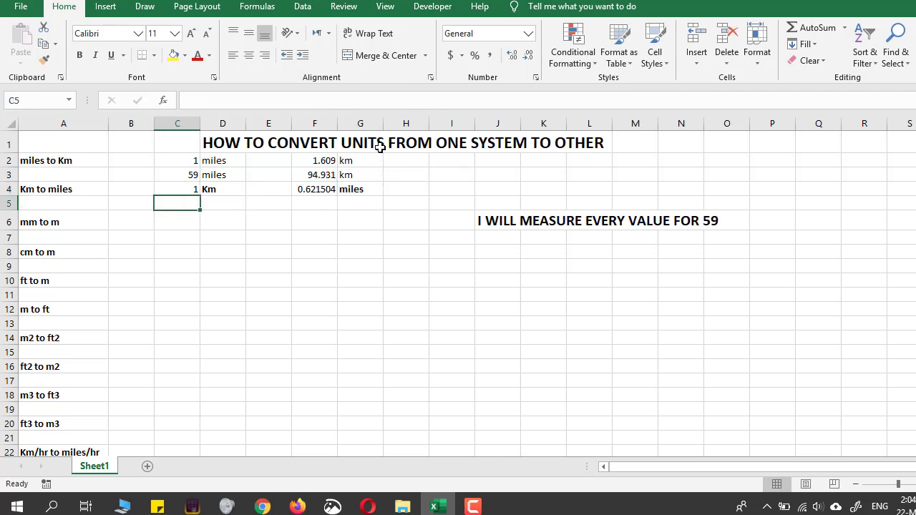
pyautogui.write('59')
pyautogui.press('Tab')
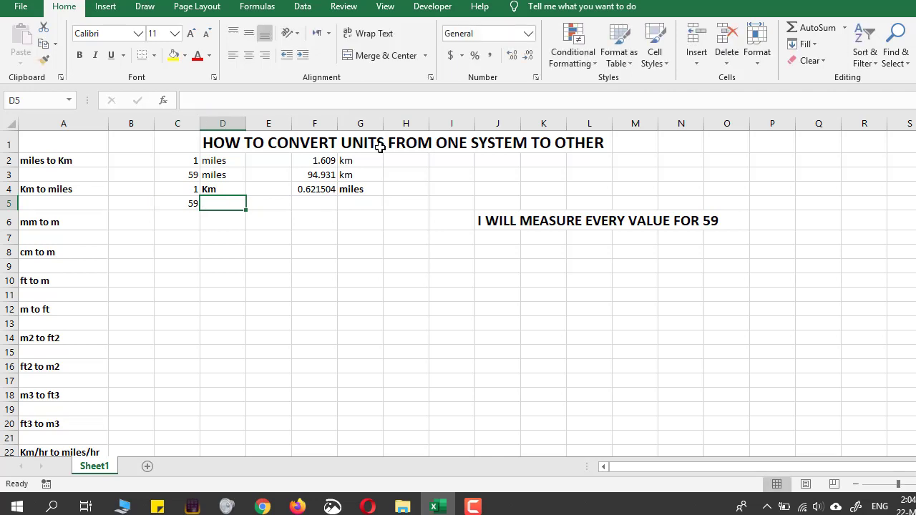
pyautogui.write('Km')
pyautogui.press('Tab')
pyautogui.press('Tab')
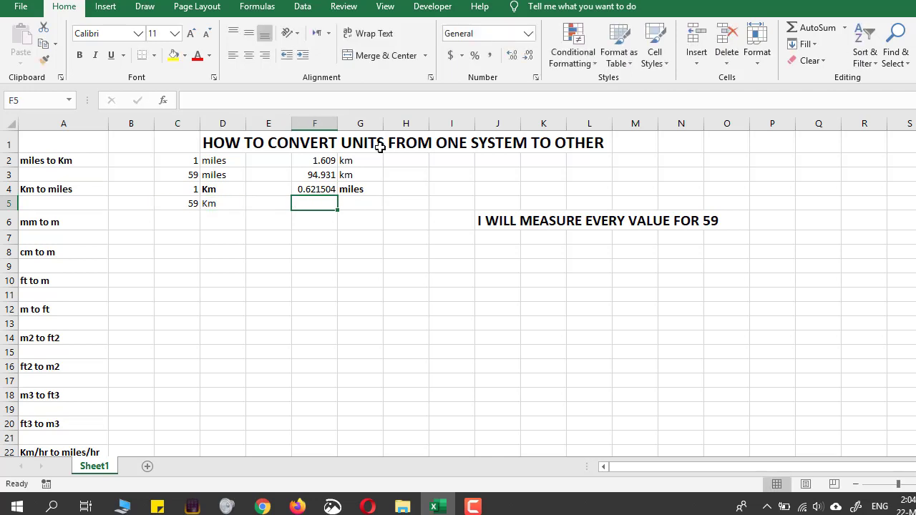
pyautogui.write('=5')
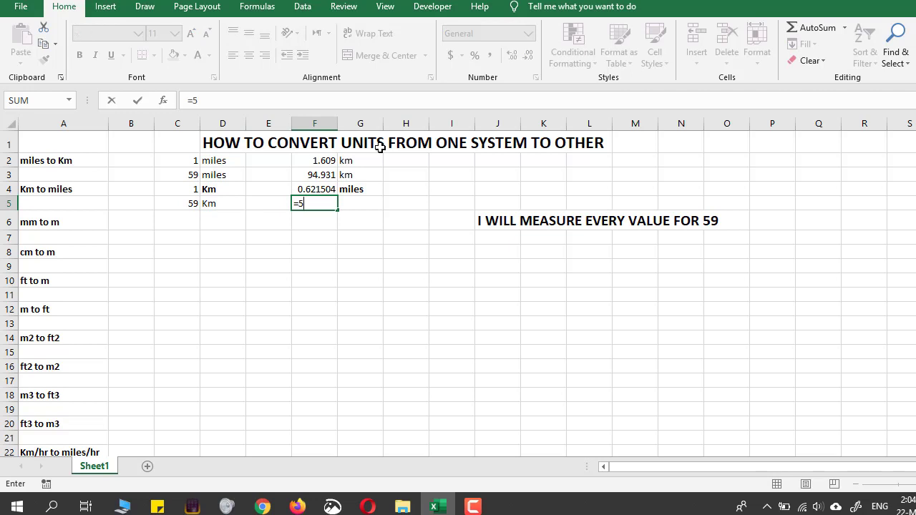
pyautogui.write('9*0.62154')
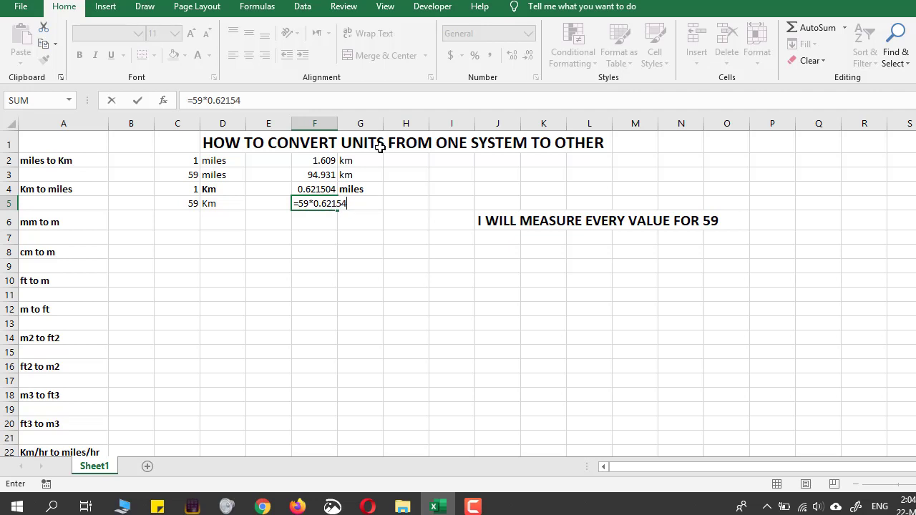
pyautogui.press('Return')
# - Label the row 5 result as 'miles' in G5
pyautogui.press('Right')
pyautogui.press('Up')
pyautogui.click(379, 147)
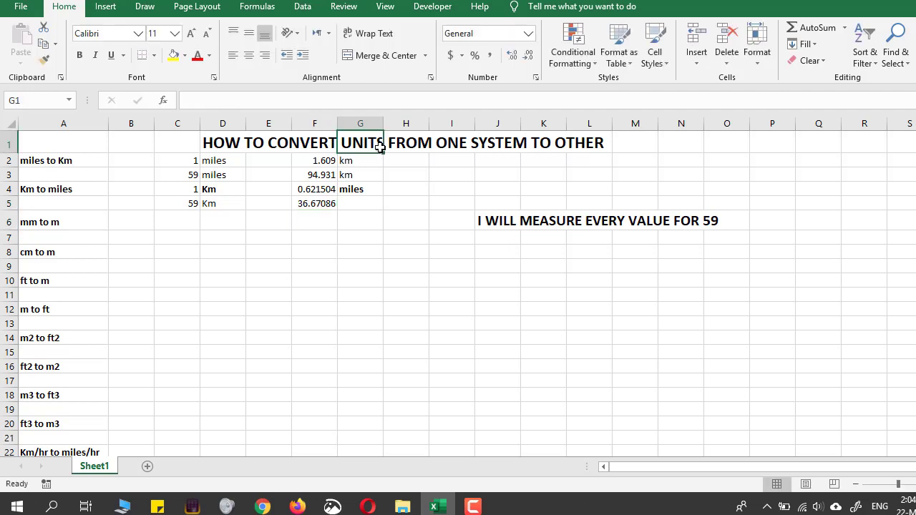
pyautogui.write('miles')
pyautogui.press('Escape')
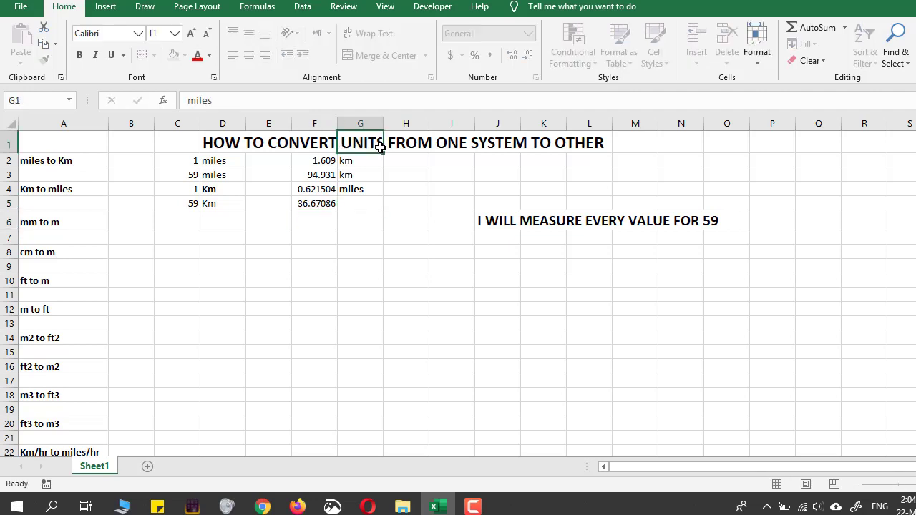
pyautogui.click(358, 208)
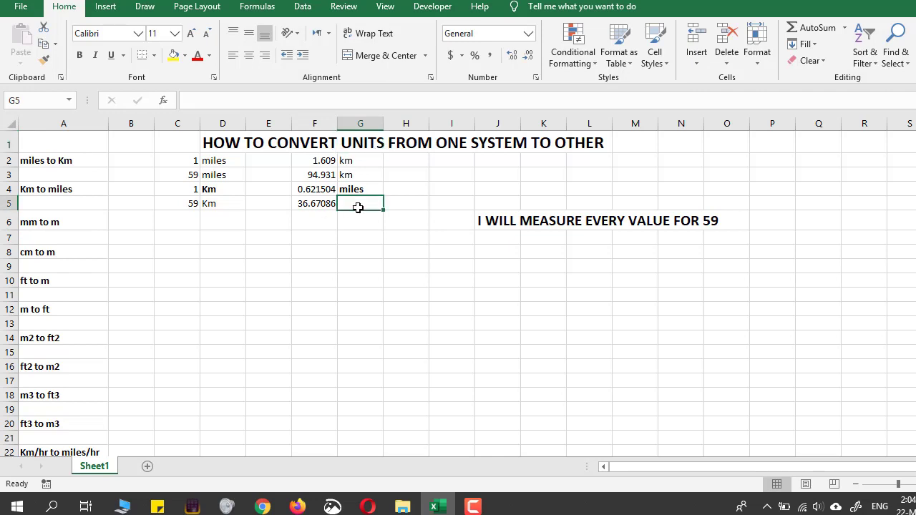
pyautogui.write('miles')
pyautogui.press('Return')
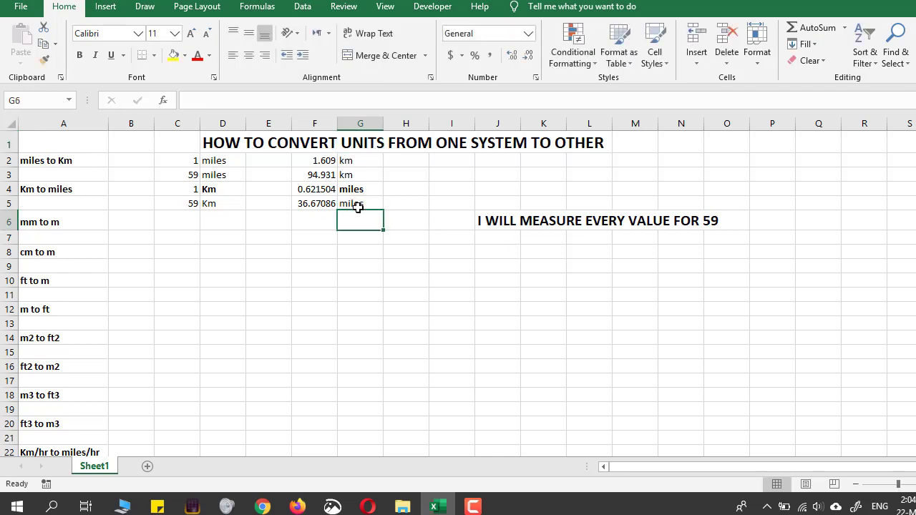
pyautogui.press('Left')
pyautogui.press('Left')
pyautogui.press('Left')
pyautogui.press('Left')
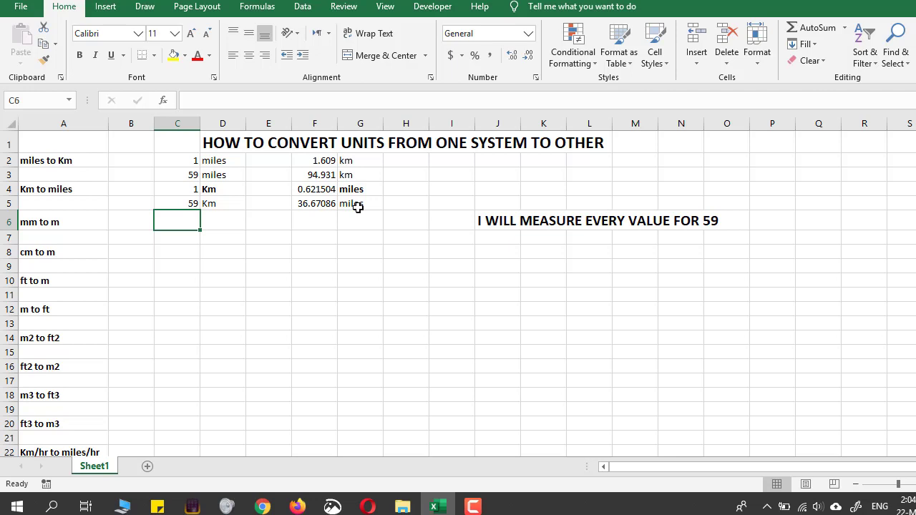
# - Fill row 6 with 1, mm, =1/1000 (0.001) and unit m
pyautogui.press('Right')
pyautogui.write('mm')
pyautogui.press('Right')
pyautogui.press('Right')
pyautogui.press('Right')
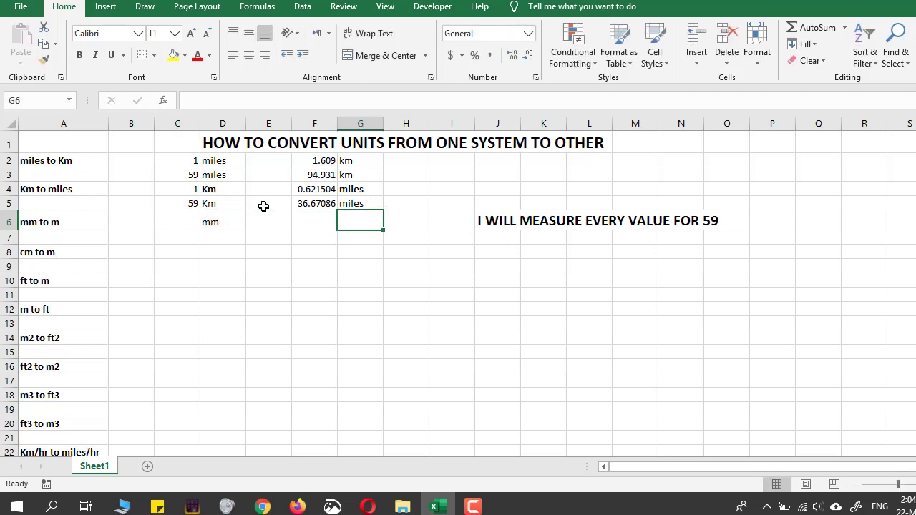
pyautogui.write('m')
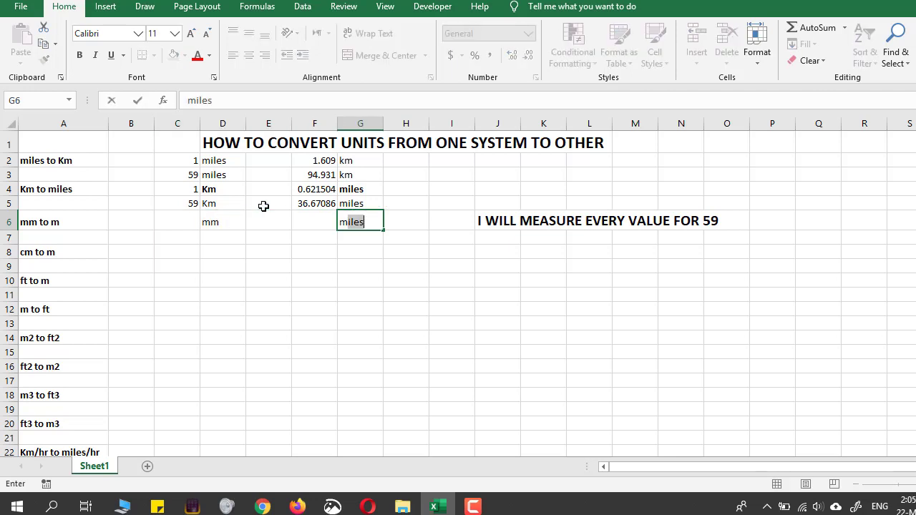
pyautogui.press('Delete')
pyautogui.press('Left')
pyautogui.press('Left')
pyautogui.press('Left')
pyautogui.press('Left')
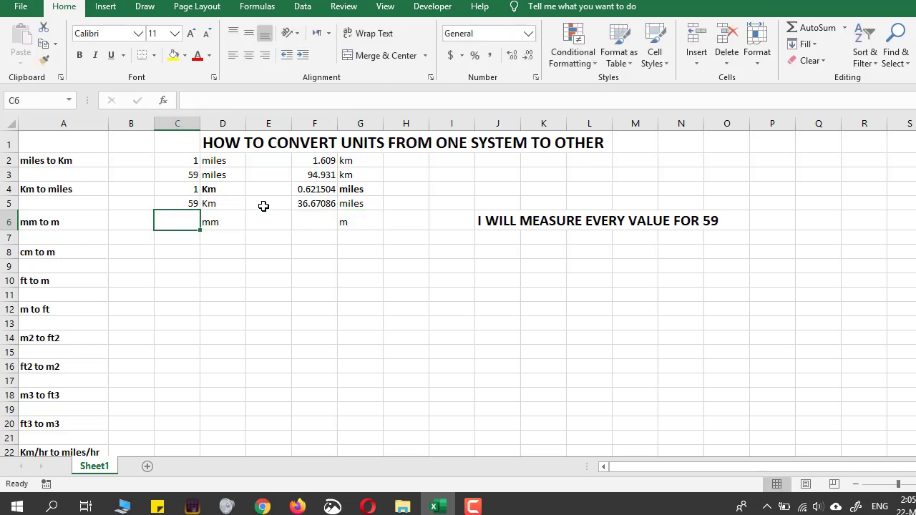
pyautogui.write('1')
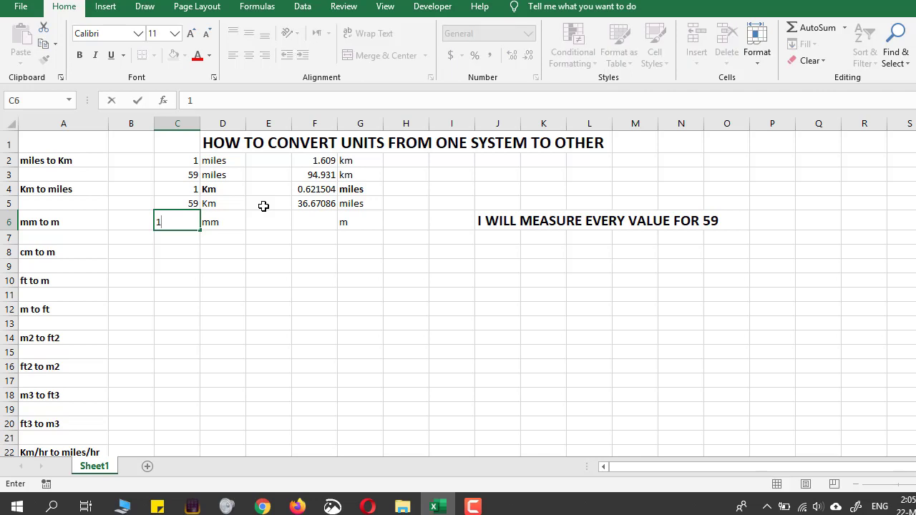
pyautogui.press('Right')
pyautogui.press('Right')
pyautogui.press('Right')
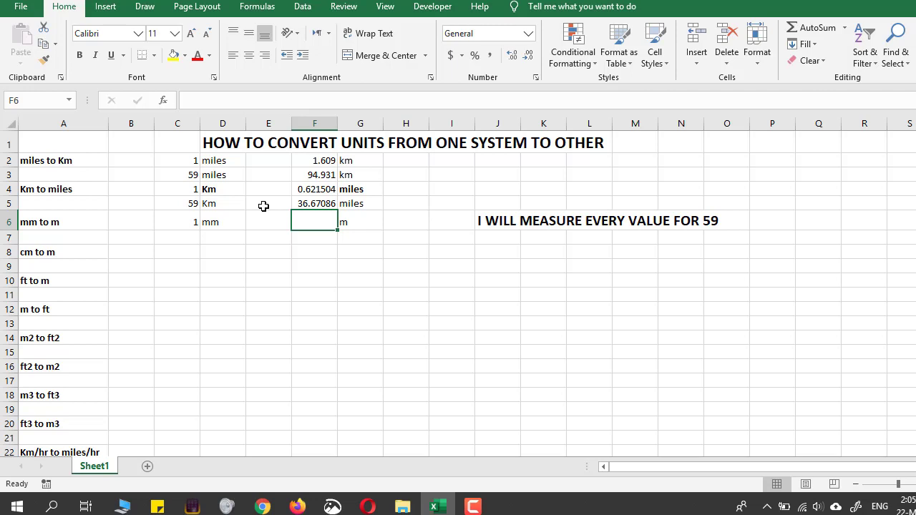
pyautogui.write('=1/1')
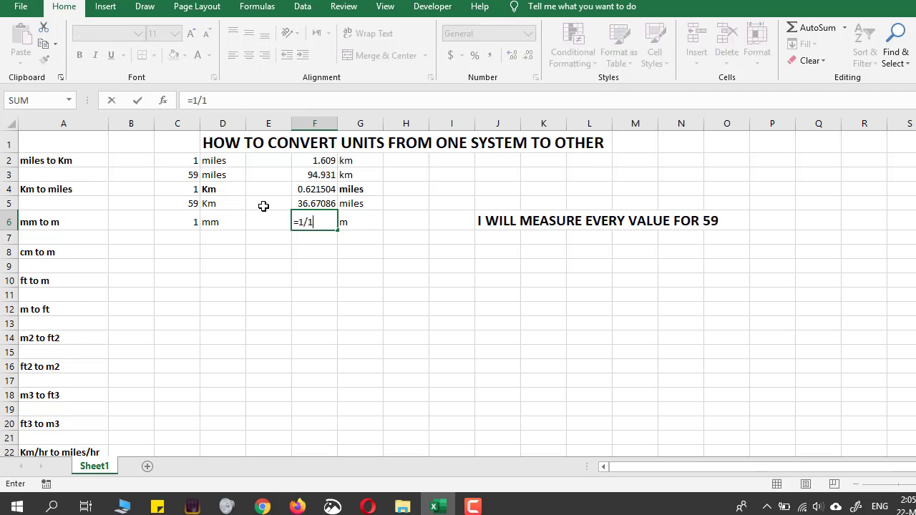
pyautogui.write('000')
pyautogui.press('Return')
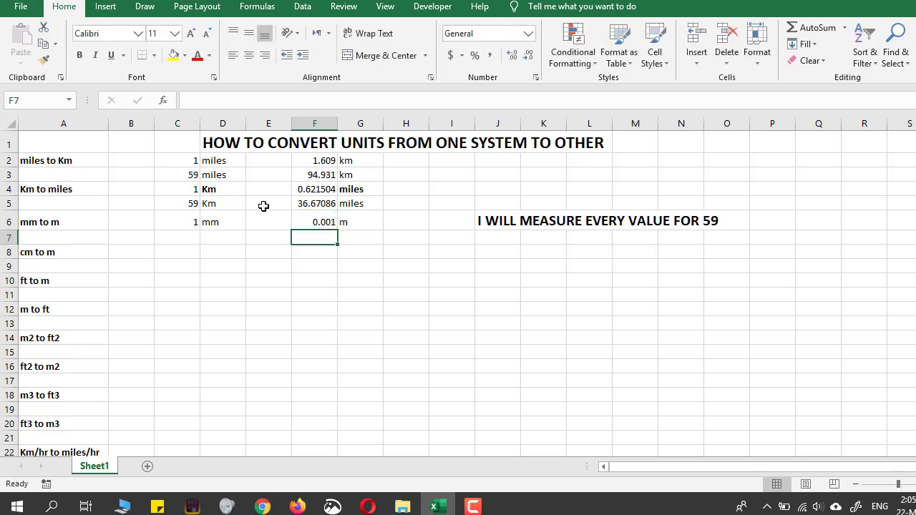
pyautogui.press('Up')
pyautogui.press('Right')
# - Fill row 7 with 59, mm, =C7*F6 (0.059) and unit m
pyautogui.press('Down')
pyautogui.press('Left')
pyautogui.press('Left')
pyautogui.press('Left')
pyautogui.press('Left')
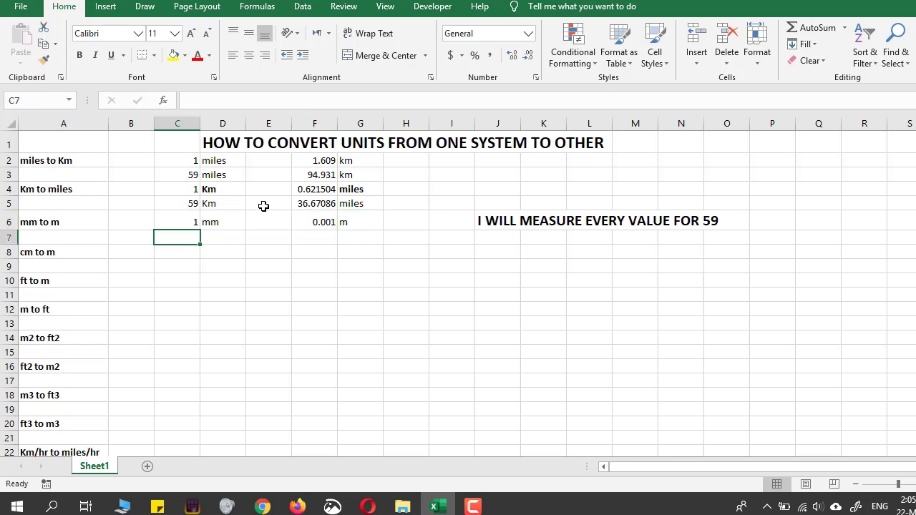
pyautogui.write('59')
pyautogui.press('Right')
pyautogui.write('mm')
pyautogui.press('Right')
pyautogui.press('Right')
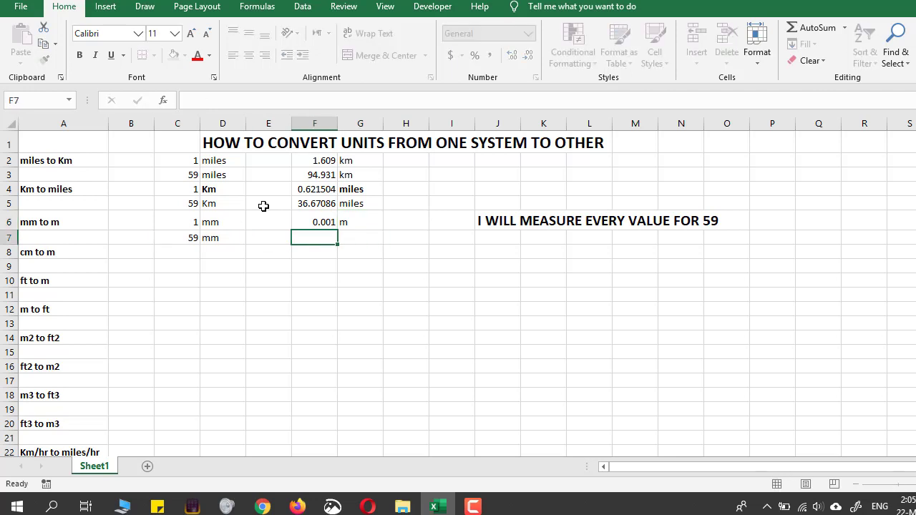
pyautogui.write('=')
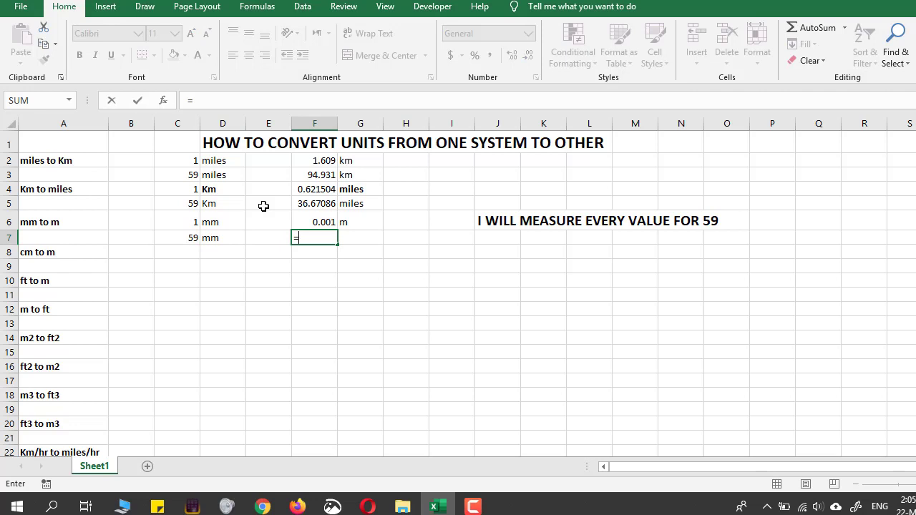
pyautogui.click(189, 238)
pyautogui.write('*')
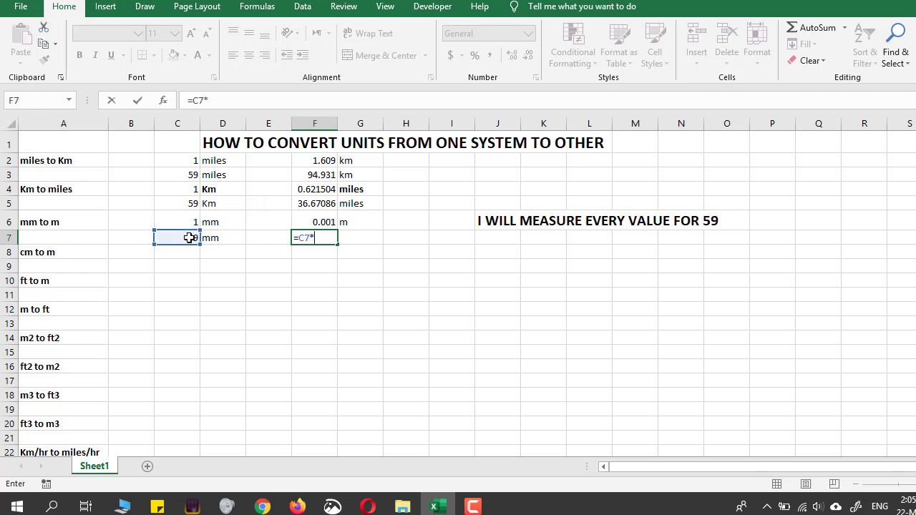
pyautogui.click(329, 216)
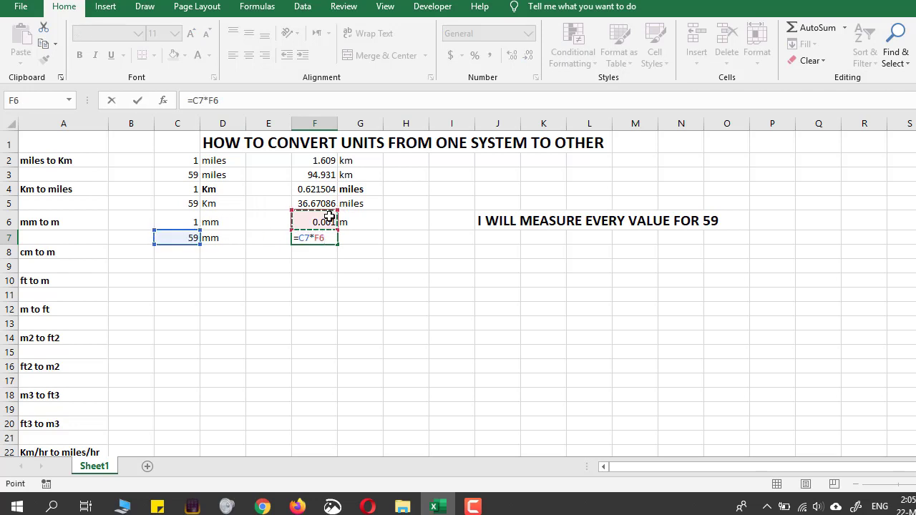
pyautogui.press('Tab')
pyautogui.write('m')
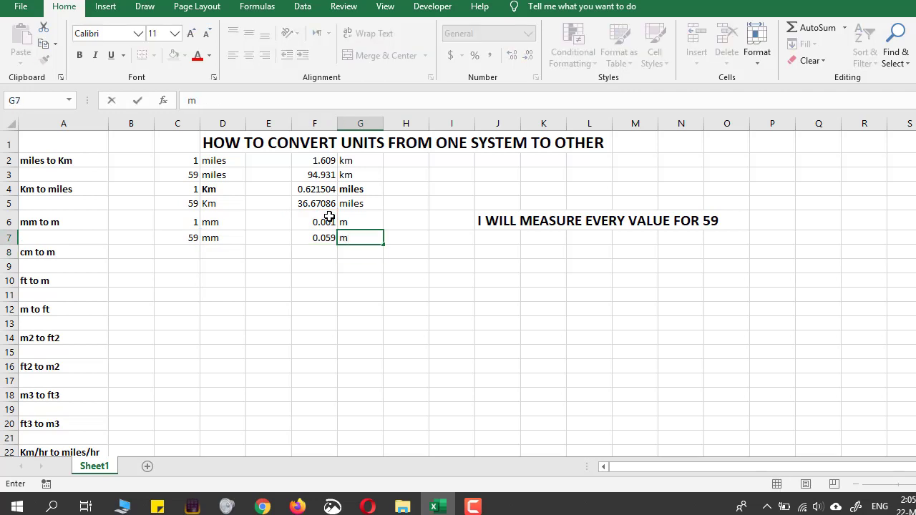
pyautogui.press('Return')
pyautogui.press('Left')
pyautogui.press('Left')
pyautogui.press('Left')
pyautogui.press('Left')
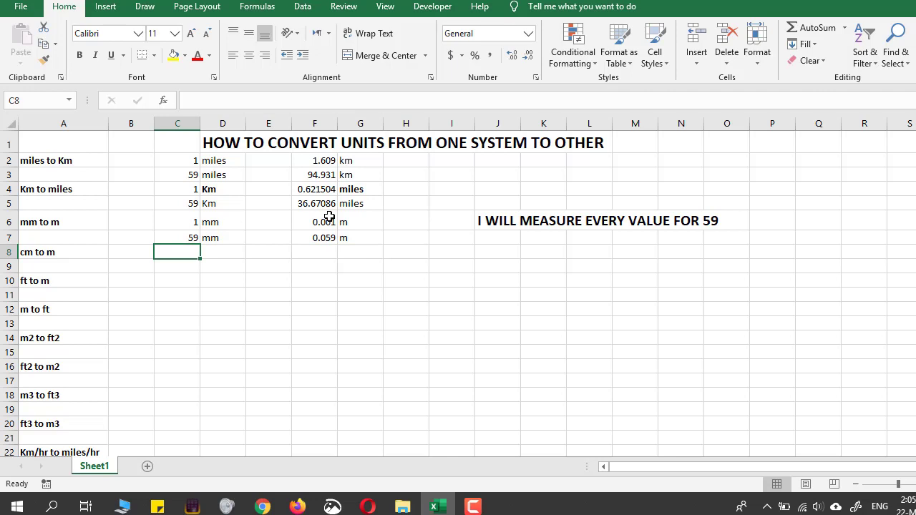
# - Fill row 8 with 1, cm, =1/100 (0.01) and unit m
pyautogui.press('Right')
pyautogui.write('cm')
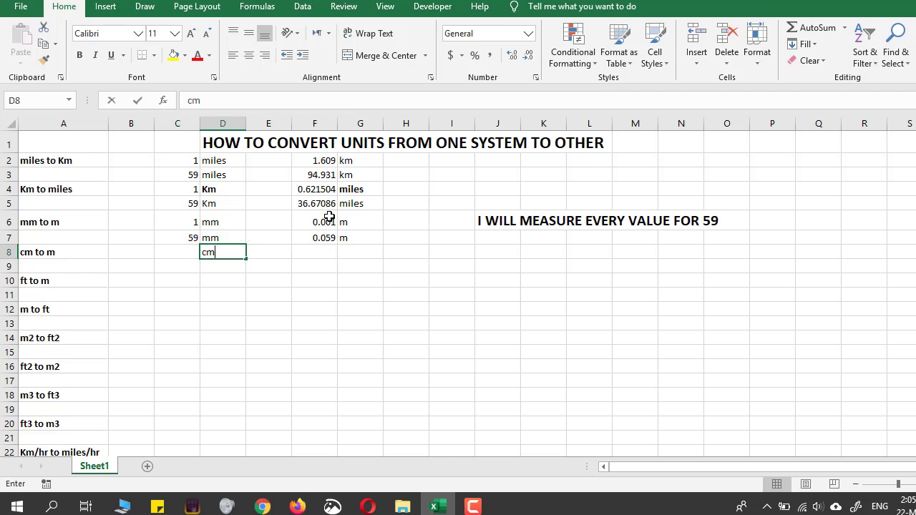
pyautogui.press('Right')
pyautogui.press('Right')
pyautogui.press('Right')
pyautogui.write('m')
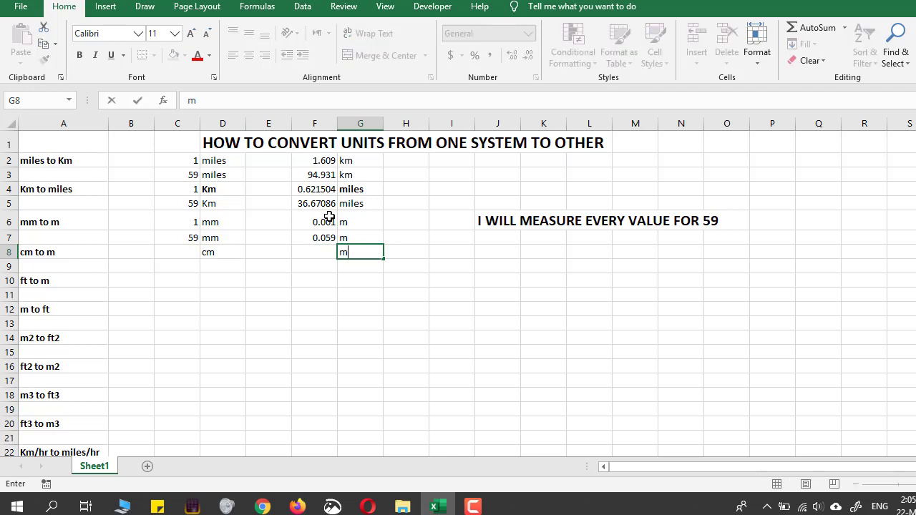
pyautogui.press('Left')
pyautogui.press('Left')
pyautogui.press('Left')
pyautogui.press('Left')
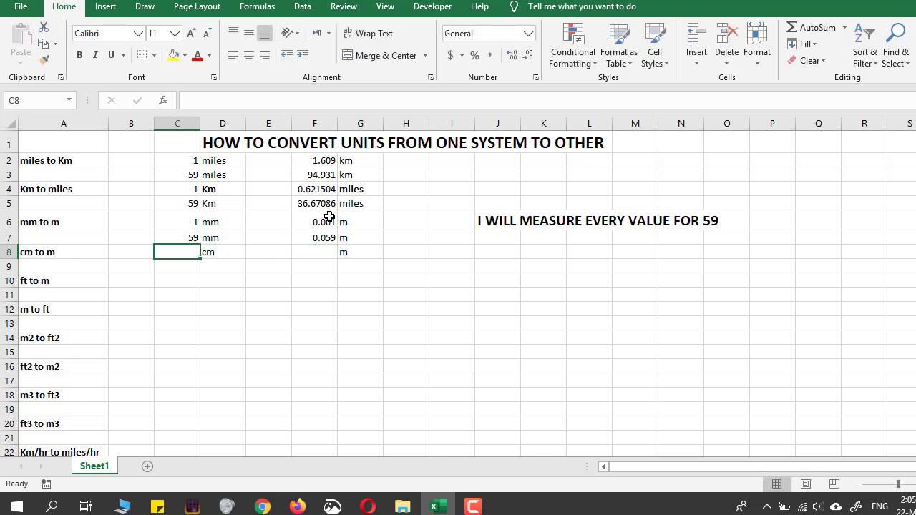
pyautogui.write('1')
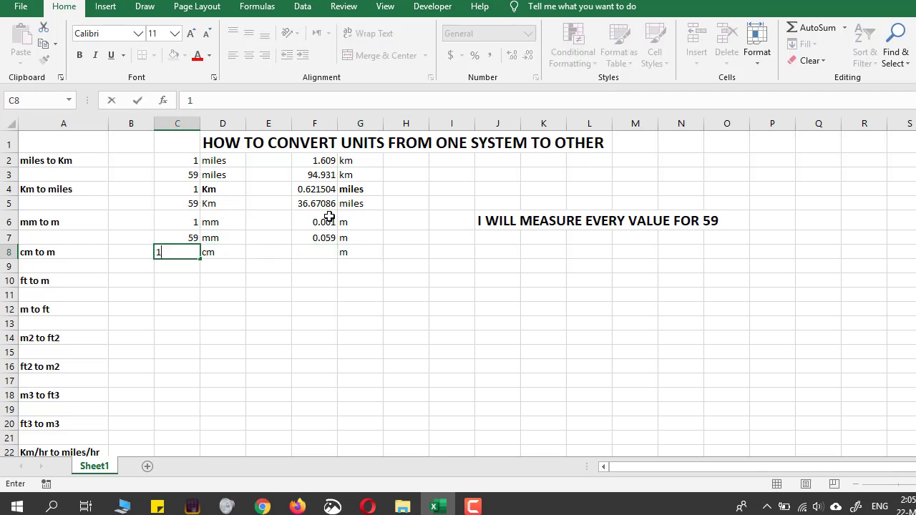
pyautogui.press('Right')
pyautogui.press('Right')
pyautogui.press('Right')
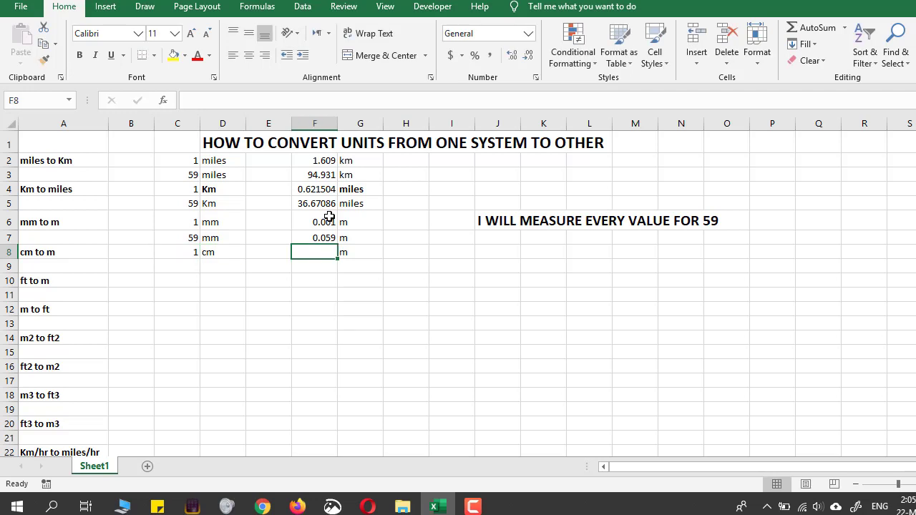
pyautogui.write('=1/100')
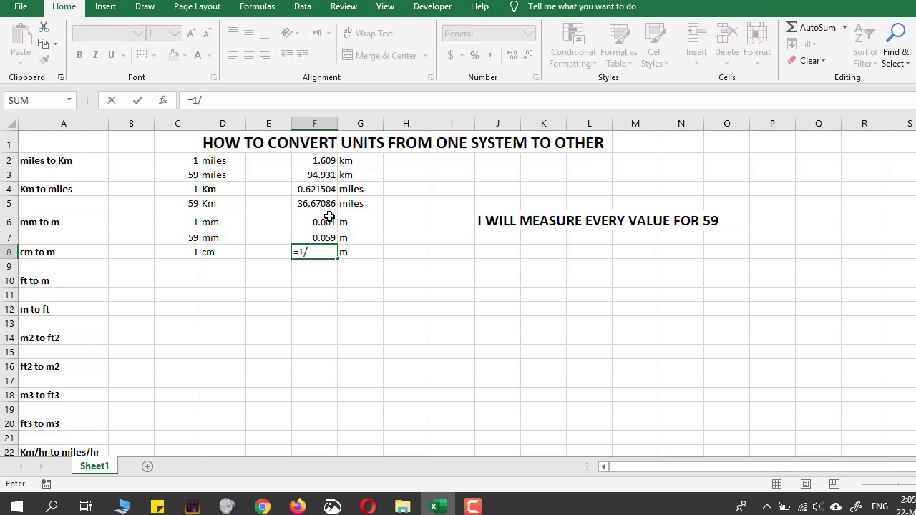
pyautogui.press('Return')
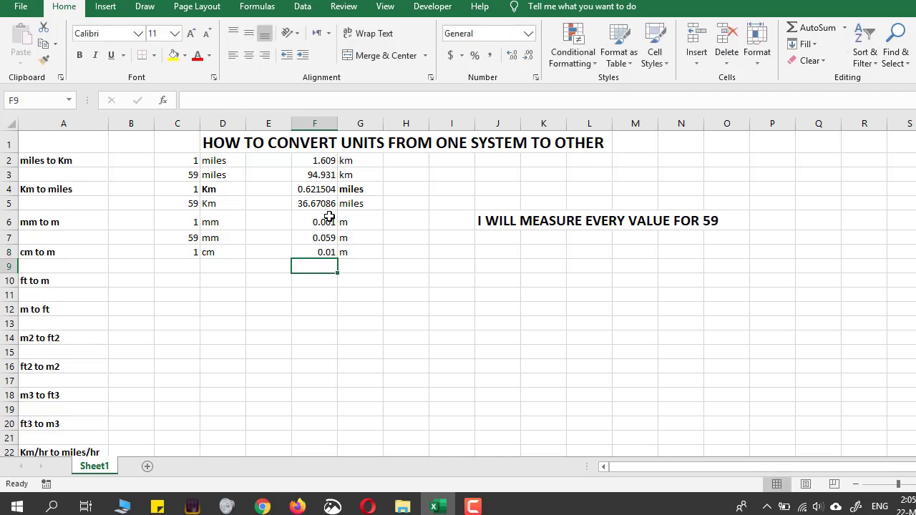
pyautogui.press('Up')
pyautogui.press('Right')
pyautogui.press('Left')
pyautogui.press('Left')
pyautogui.press('Left')
pyautogui.press('Left')
# - Fill row 9 with 59, cm, =59*F8 (0.59) and unit m
pyautogui.press('Down')
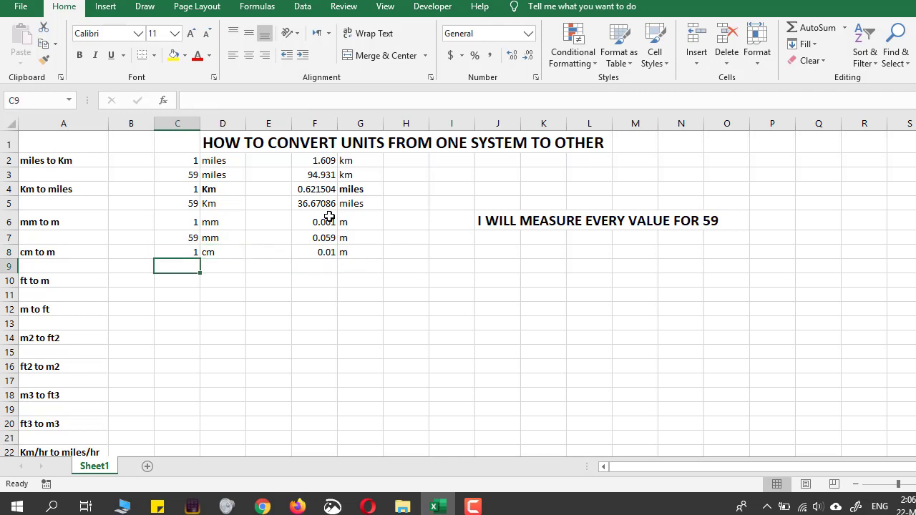
pyautogui.write('59')
pyautogui.press('Right')
pyautogui.write('cm')
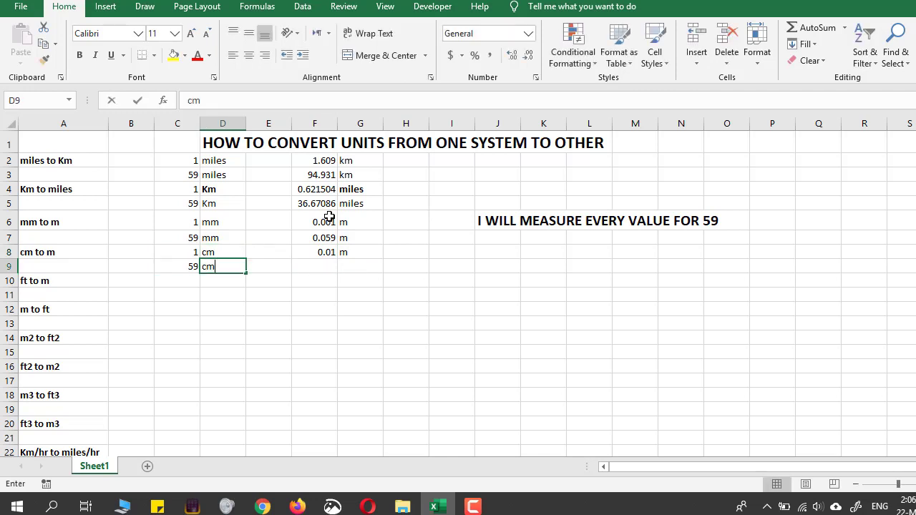
pyautogui.press('Right')
pyautogui.press('Right')
pyautogui.write('=')
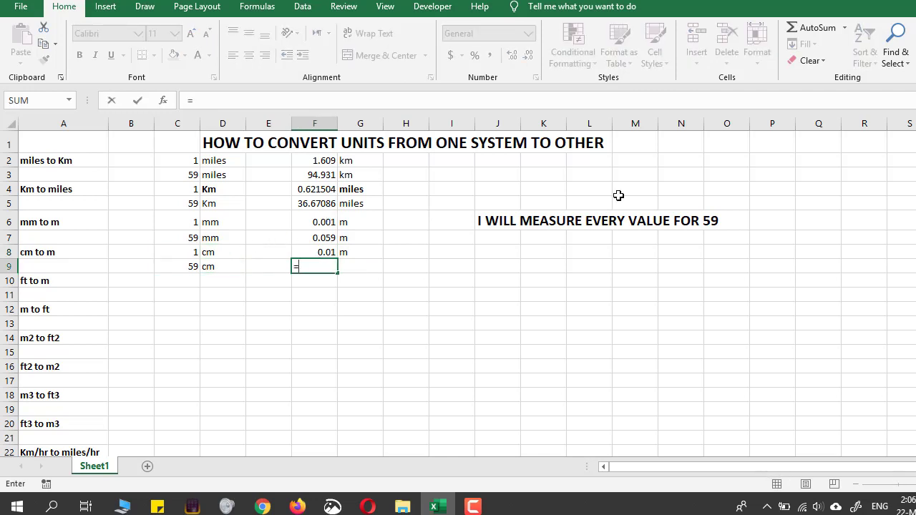
pyautogui.write('59*')
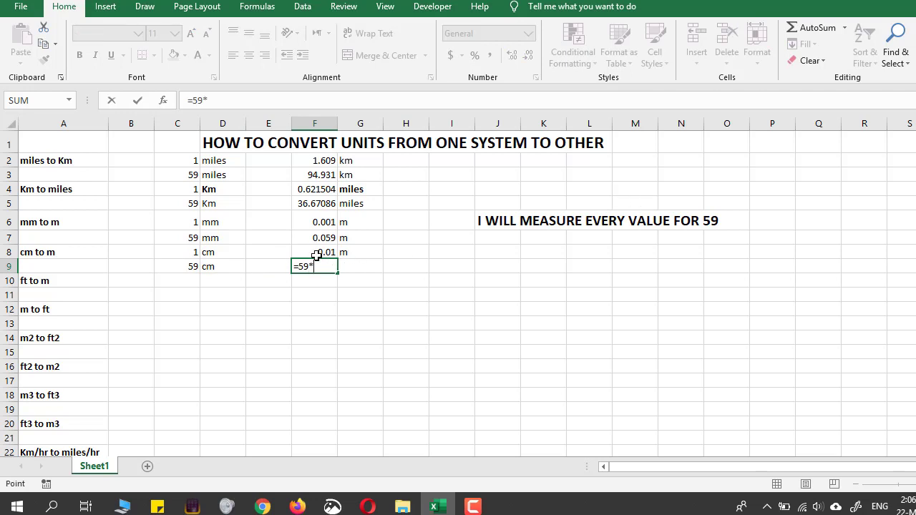
pyautogui.click(316, 255)
pyautogui.press('Return')
pyautogui.press('Up')
pyautogui.press('Up')
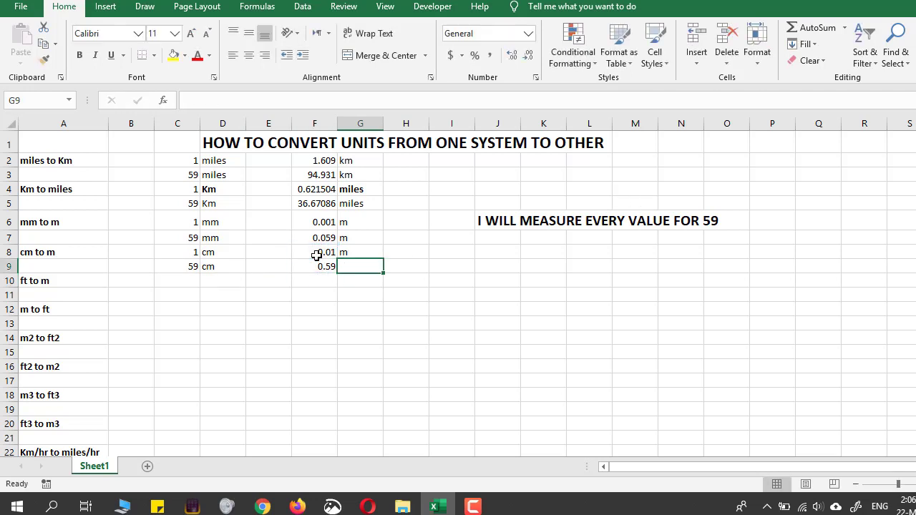
pyautogui.press('Left')
pyautogui.press('Left')
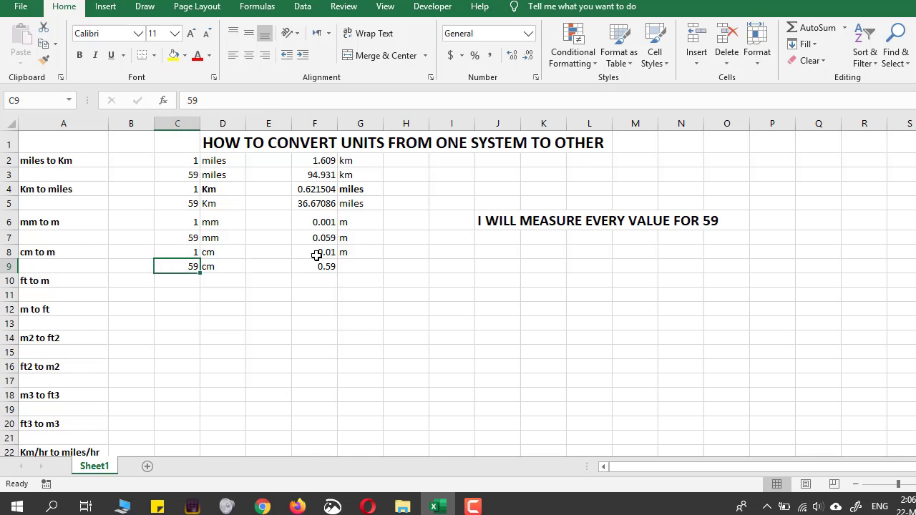
pyautogui.press('Right')
pyautogui.press('Right')
pyautogui.press('Right')
pyautogui.press('Right')
pyautogui.write('m')
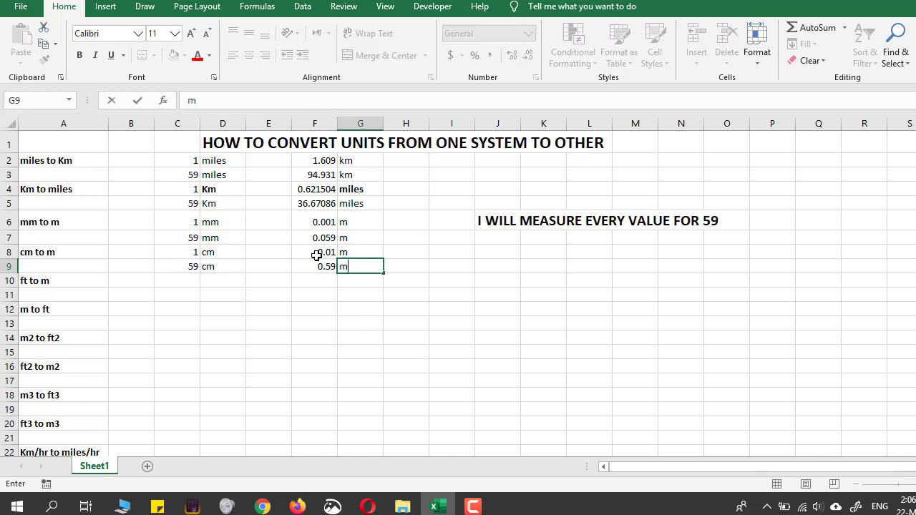
pyautogui.press('Return')
pyautogui.press('Left')
pyautogui.press('Left')
pyautogui.press('Left')
pyautogui.press('Left')
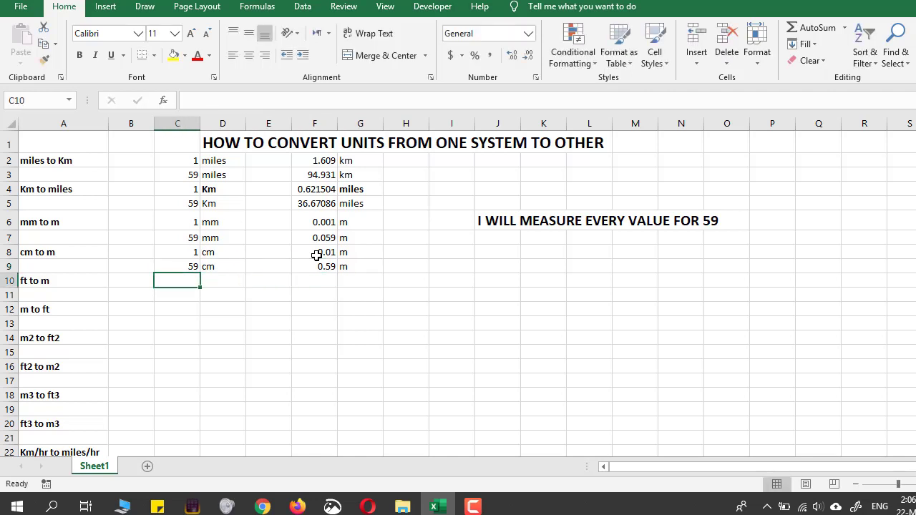
# - Fill row 10 with 1, ft, =1/3.281 (0.304785) and unit m
pyautogui.press('Right')
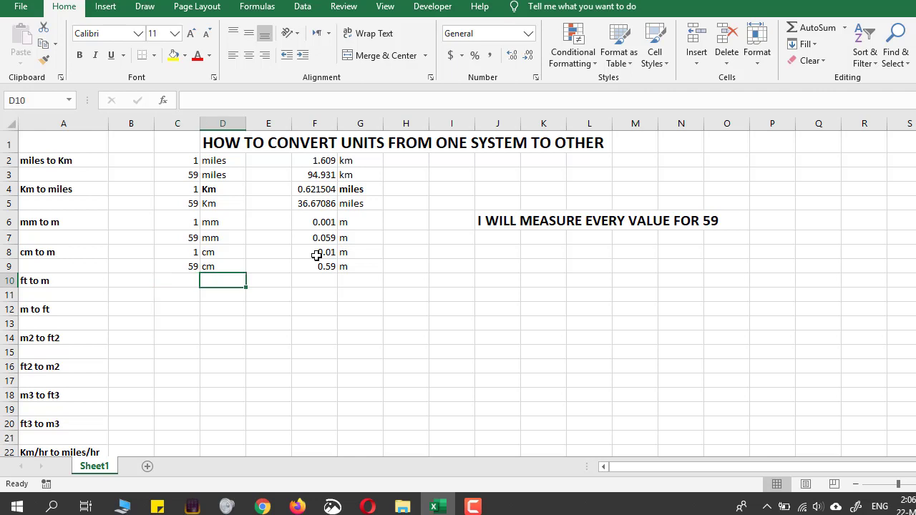
pyautogui.write('ft')
pyautogui.press('Right')
pyautogui.press('Right')
pyautogui.press('Right')
pyautogui.press('Right')
pyautogui.press('Left')
pyautogui.write('m')
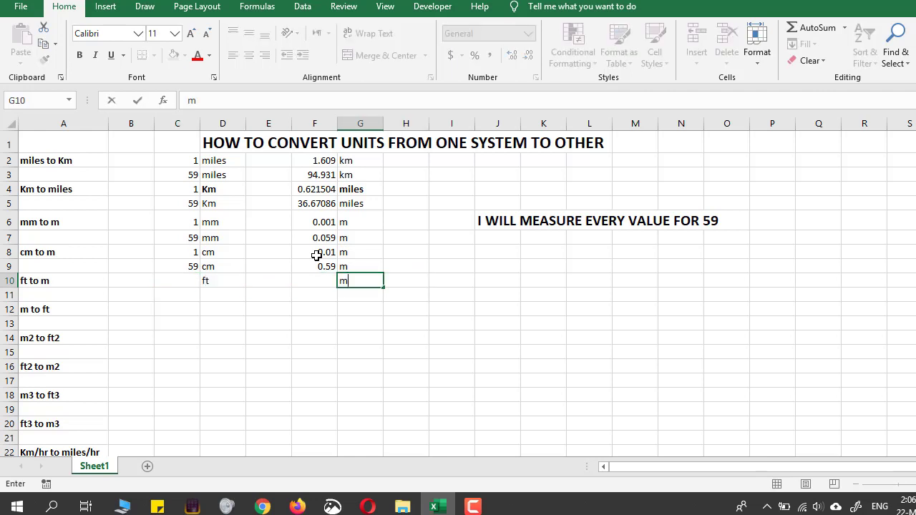
pyautogui.press('Left')
pyautogui.press('Left')
pyautogui.press('Left')
pyautogui.press('Left')
pyautogui.write('1')
pyautogui.press('Right')
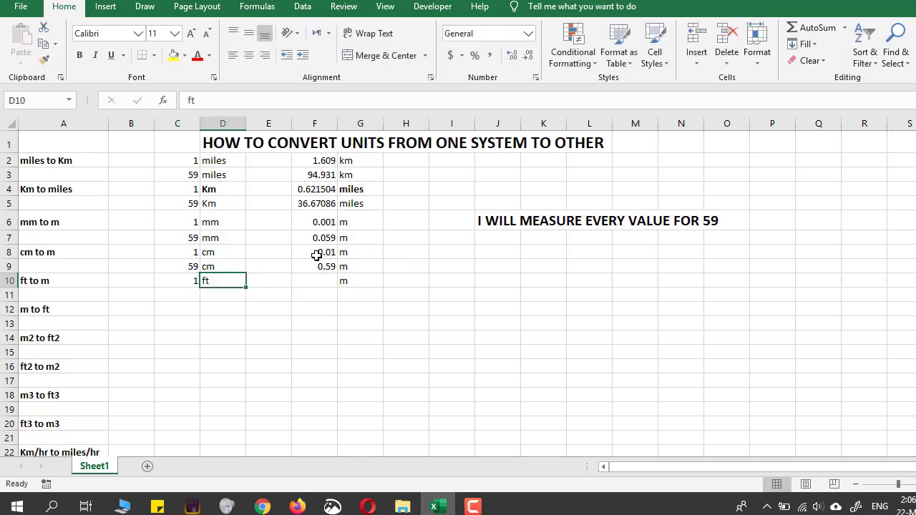
pyautogui.press('Right')
pyautogui.press('Right')
pyautogui.press('Right')
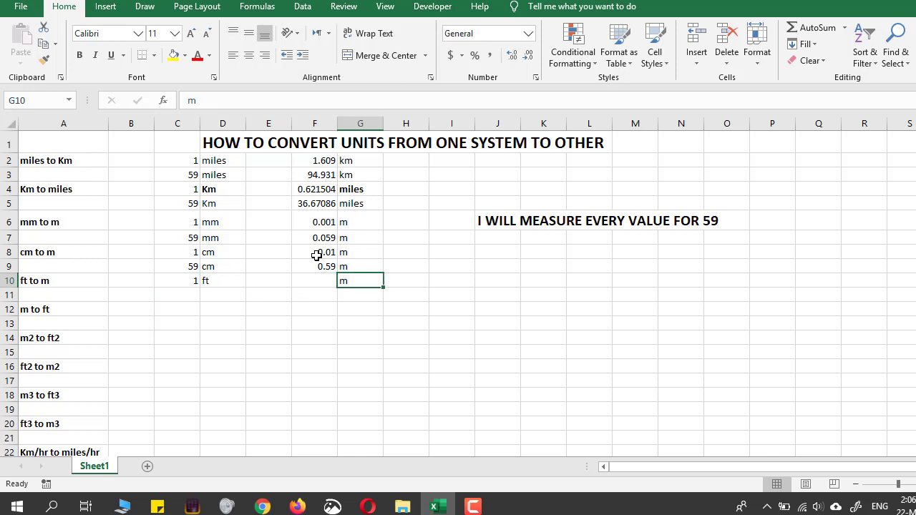
pyautogui.press('Left')
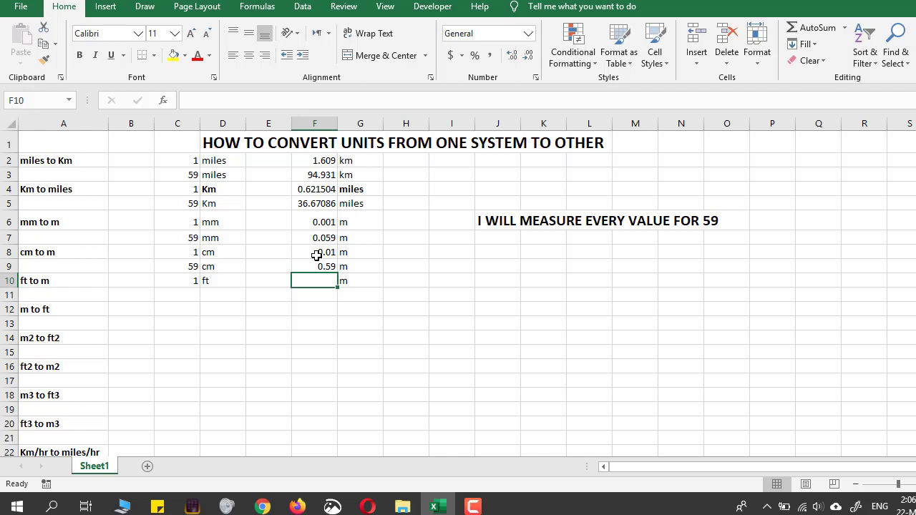
pyautogui.write('=')
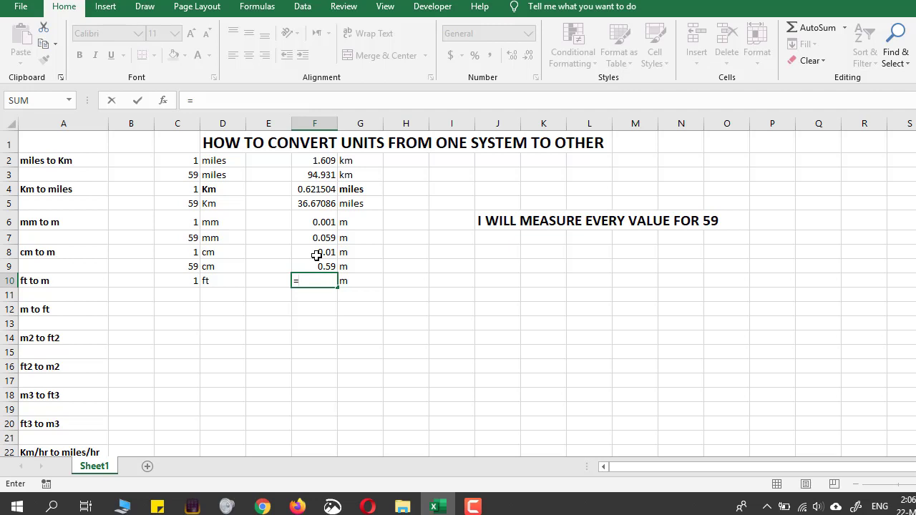
pyautogui.write('1/3.281')
pyautogui.press('Return')
pyautogui.press('Up')
pyautogui.press('Left')
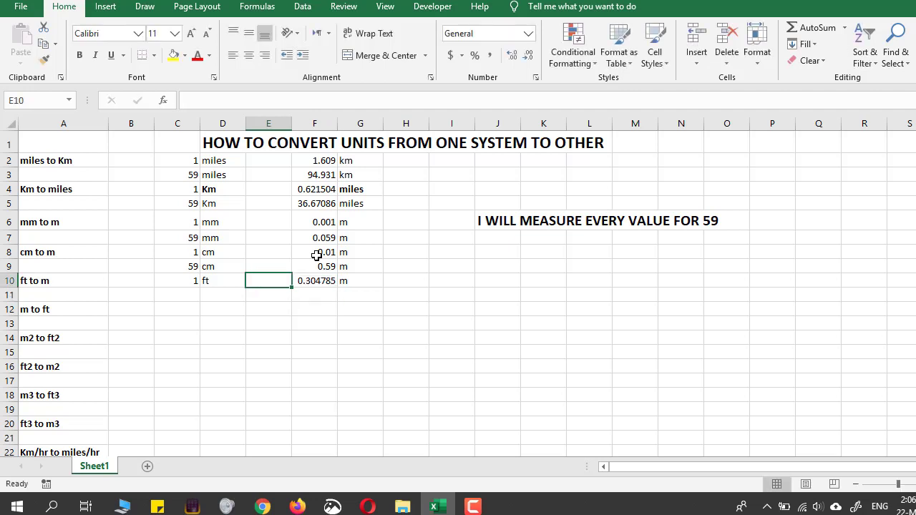
pyautogui.press('Left')
pyautogui.press('Left')
pyautogui.press('Right')
pyautogui.press('Right')
pyautogui.press('Right')
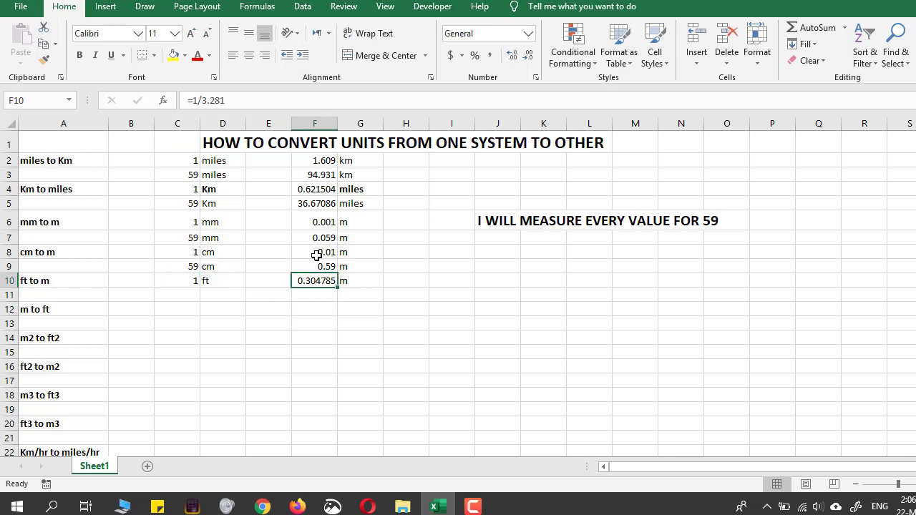
# - Fill row 11 with 59, ft, =C11*F10 (17.98232) and unit m
pyautogui.press('Down')
pyautogui.press('Left')
pyautogui.press('Left')
pyautogui.press('Left')
pyautogui.write('59')
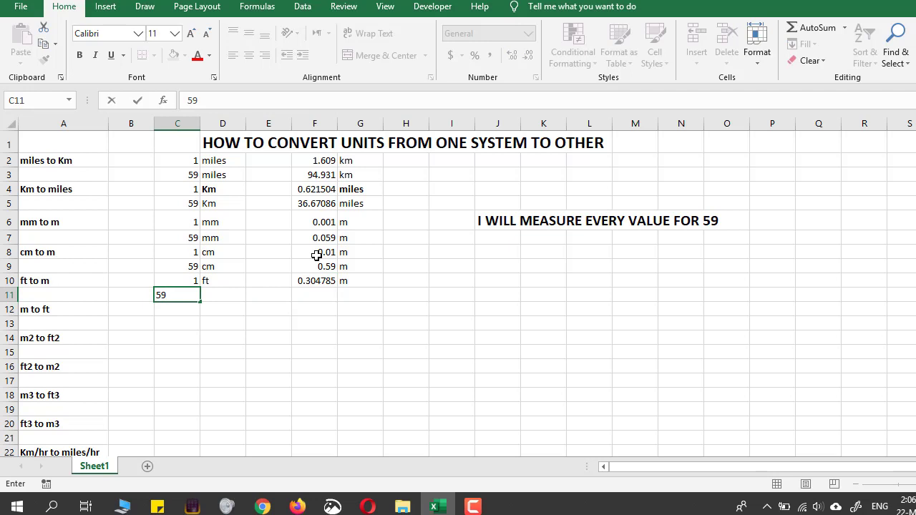
pyautogui.press('Right')
pyautogui.write('ft')
pyautogui.press('Right')
pyautogui.press('Right')
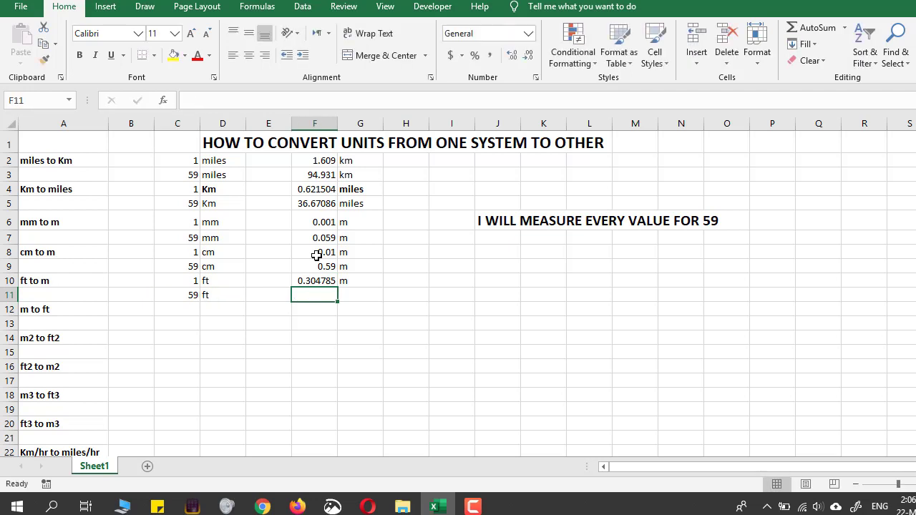
pyautogui.write('=')
pyautogui.click(173, 290)
pyautogui.write('*')
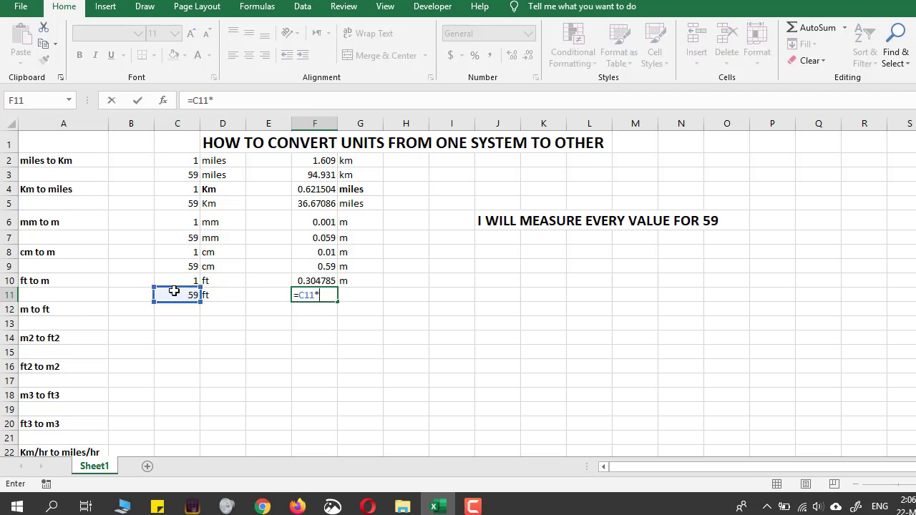
pyautogui.click(311, 279)
pyautogui.press('Return')
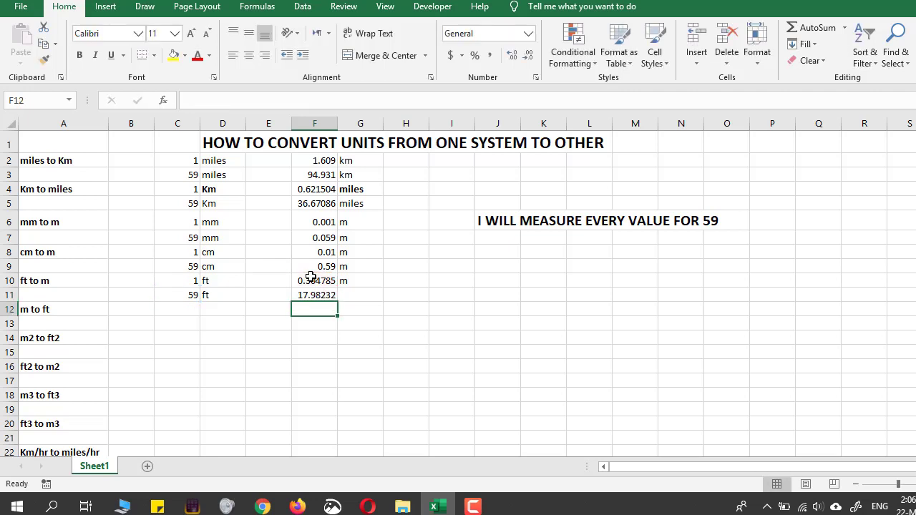
pyautogui.press('Up')
pyautogui.press('Right')
pyautogui.write('m')
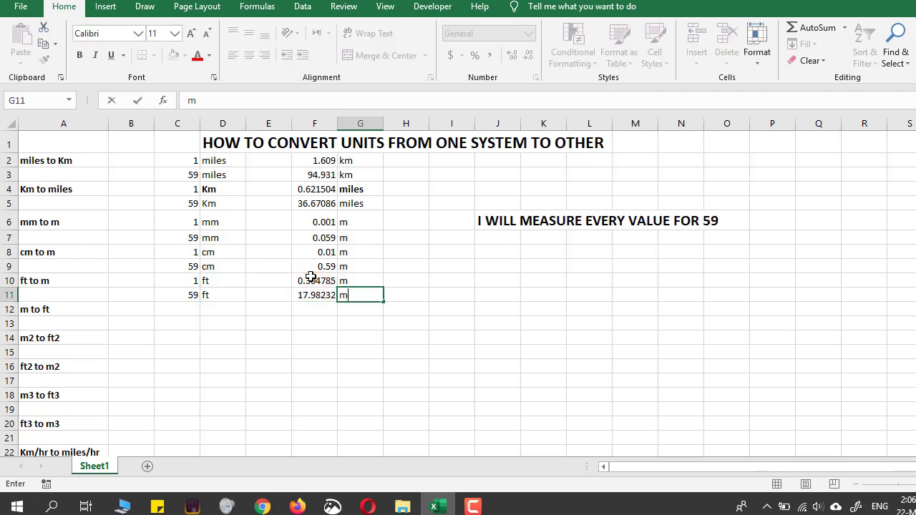
pyautogui.press('Return')
pyautogui.press('Left')
pyautogui.press('Left')
pyautogui.press('Left')
pyautogui.press('Left')
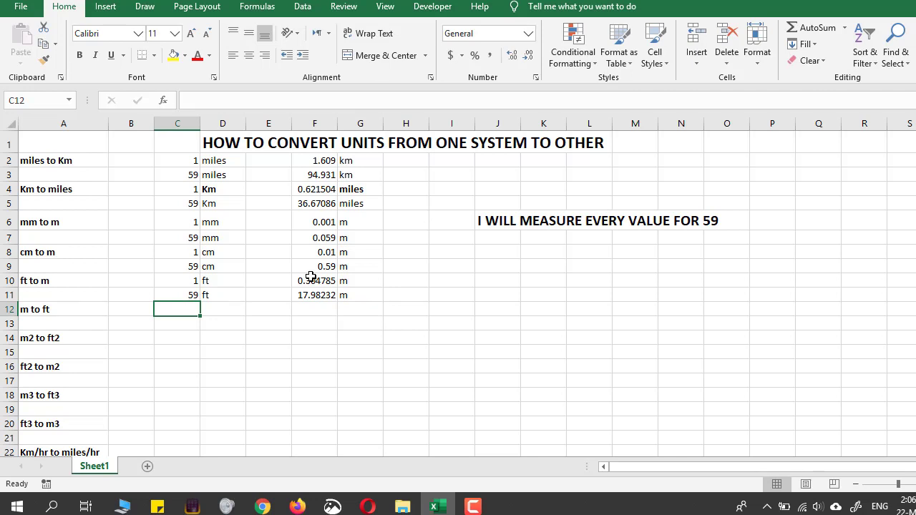
# - Fill row 12 with 1 m converting to 3.281 ft, then check the labels and formula above
pyautogui.press('Right')
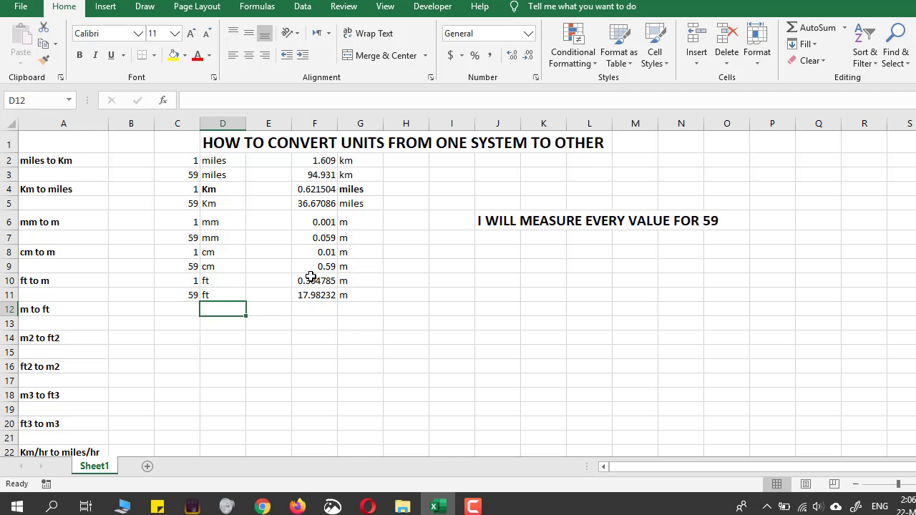
pyautogui.write('m')
pyautogui.press('Right')
pyautogui.press('Right')
pyautogui.press('Right')
pyautogui.write('ft')
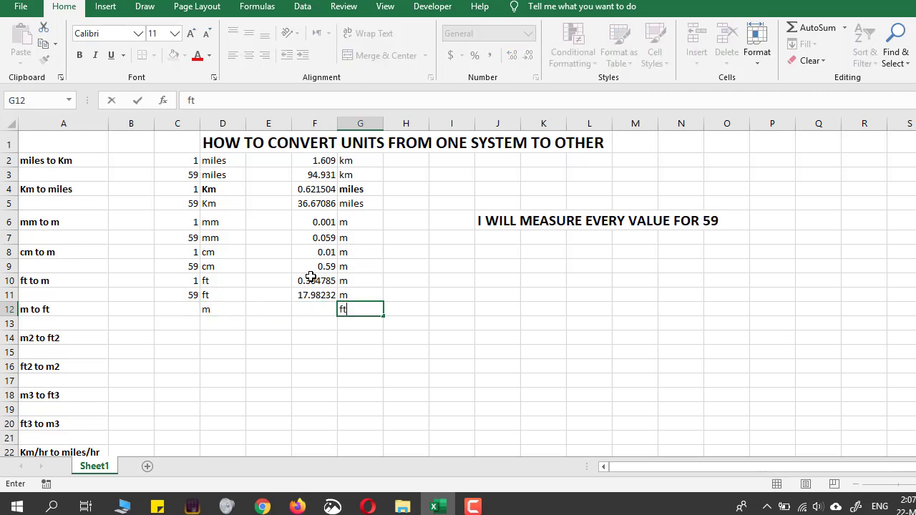
pyautogui.press('Left')
pyautogui.press('Left')
pyautogui.press('Left')
pyautogui.press('Left')
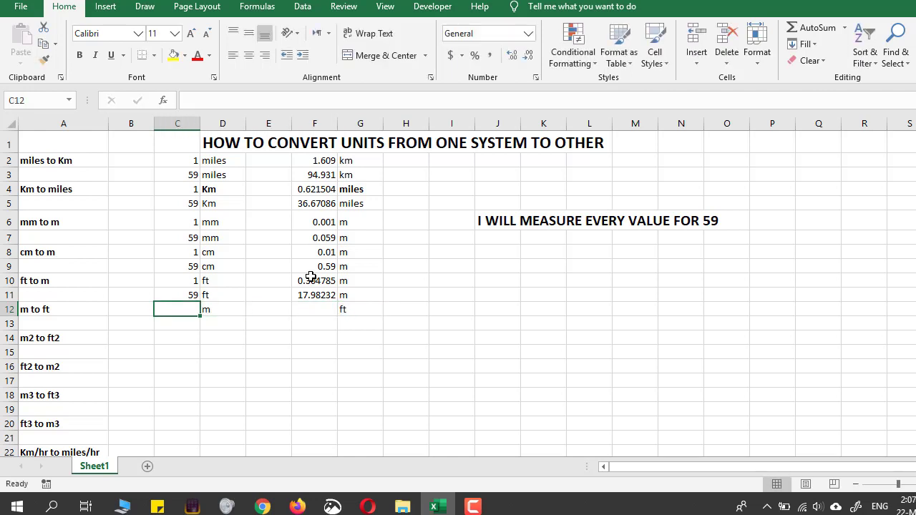
pyautogui.write('1')
pyautogui.press('Right')
pyautogui.press('Right')
pyautogui.press('Right')
pyautogui.write('3.')
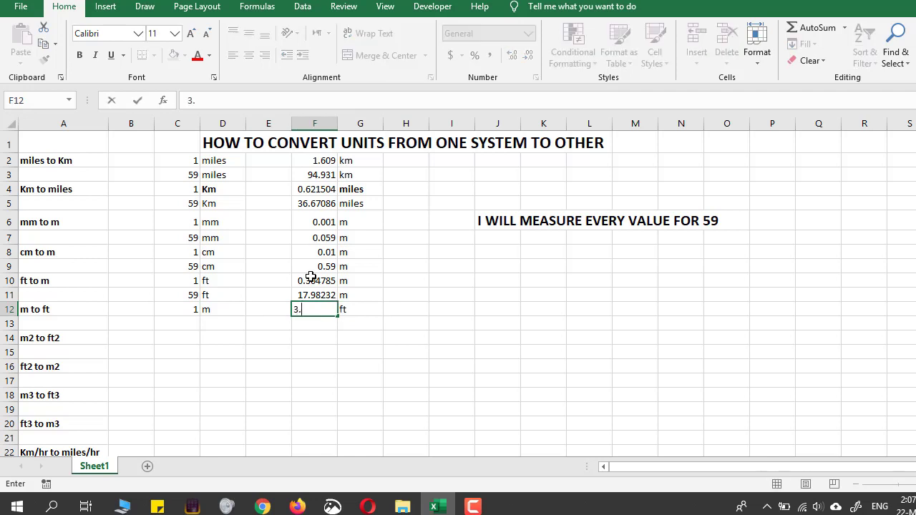
pyautogui.write('281')
pyautogui.press('Left')
pyautogui.press('Up')
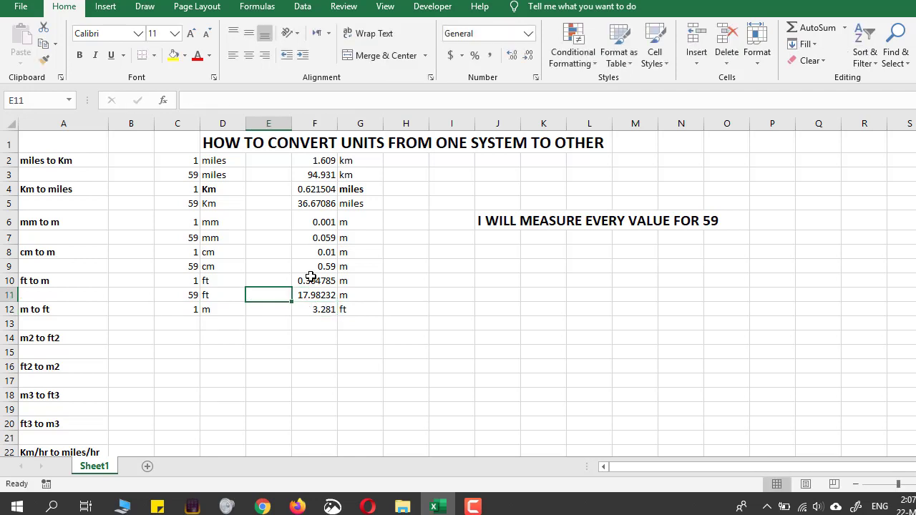
pyautogui.press('Left')
pyautogui.press('Left')
pyautogui.press('Left')
pyautogui.press('Left')
pyautogui.press('Up')
pyautogui.hotkey('shift', 'Down')
pyautogui.hotkey('shift', 'Down')
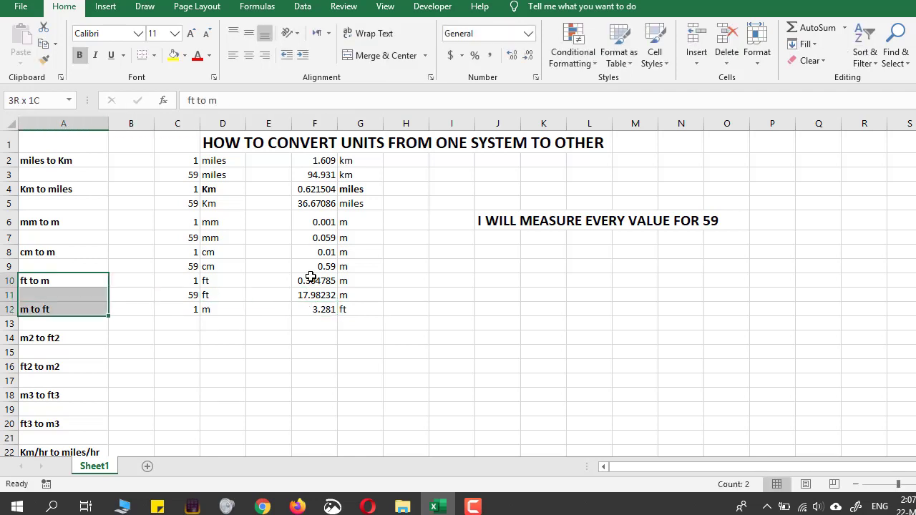
pyautogui.press('Right')
pyautogui.press('Right')
pyautogui.press('Right')
pyautogui.press('Right')
pyautogui.press('Right')
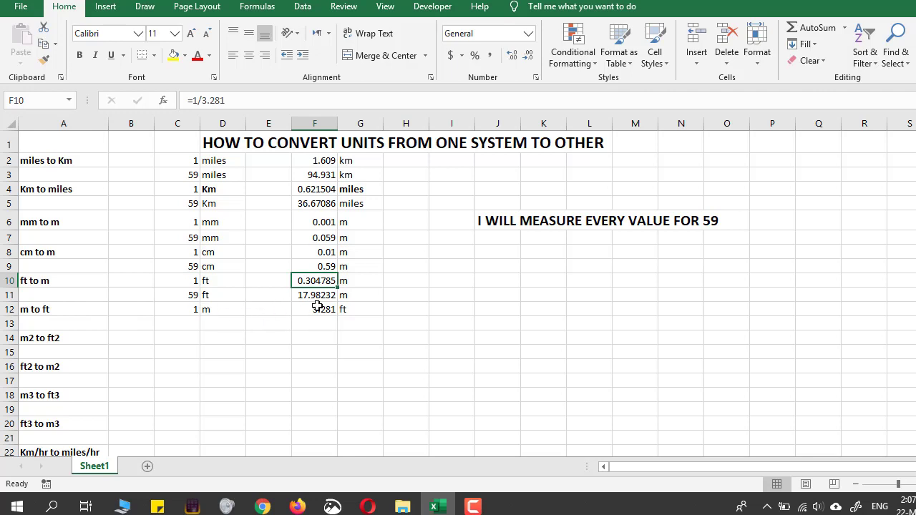
# - Label row 13 with the units m and ft
pyautogui.click(187, 325)
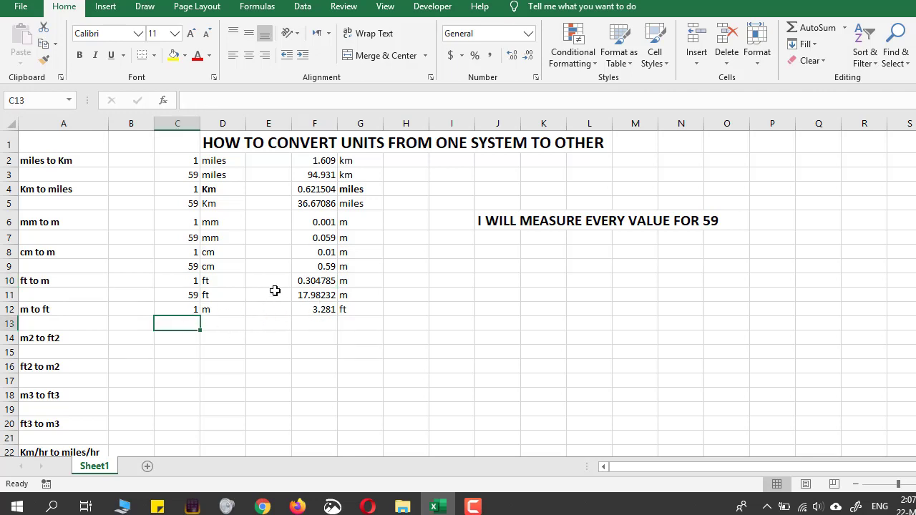
pyautogui.press('Right')
pyautogui.write('m')
pyautogui.press('Right')
pyautogui.press('Right')
pyautogui.press('Right')
pyautogui.press('Right')
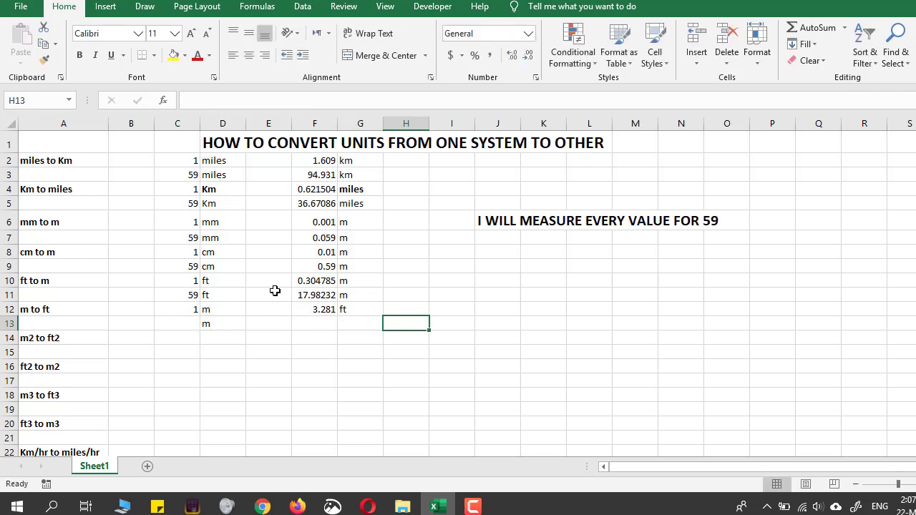
pyautogui.press('Left')
pyautogui.write('ft')
pyautogui.press('Left')
pyautogui.press('Left')
pyautogui.press('Left')
pyautogui.press('Left')
pyautogui.press('Left')
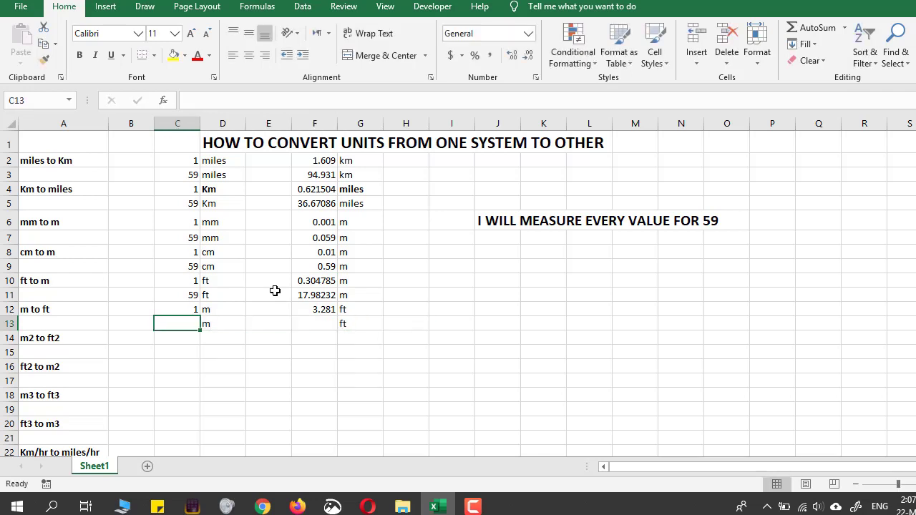
# - Enter 59 in C13 and =C13*F12 in F13, giving 193.579 ft
pyautogui.write('59')
pyautogui.press('Right')
pyautogui.press('Right')
pyautogui.press('Right')
pyautogui.write('=')
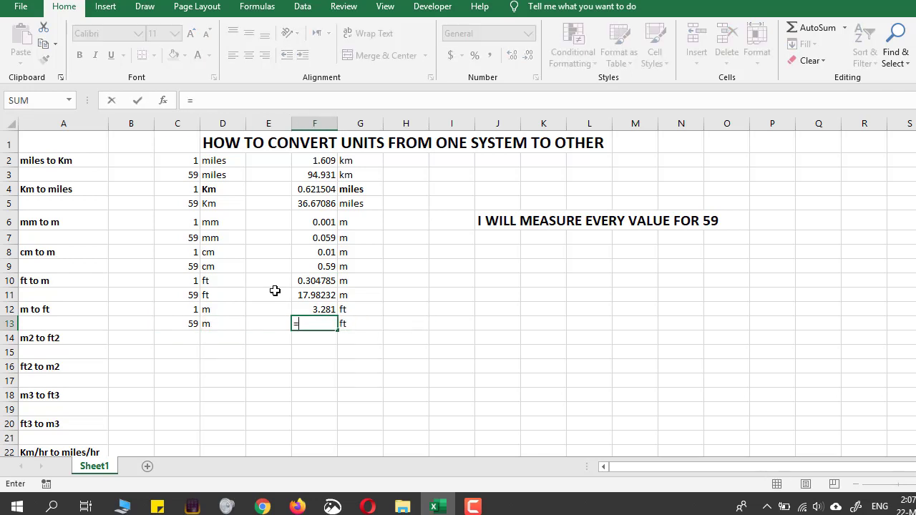
pyautogui.click(189, 323)
pyautogui.write('*')
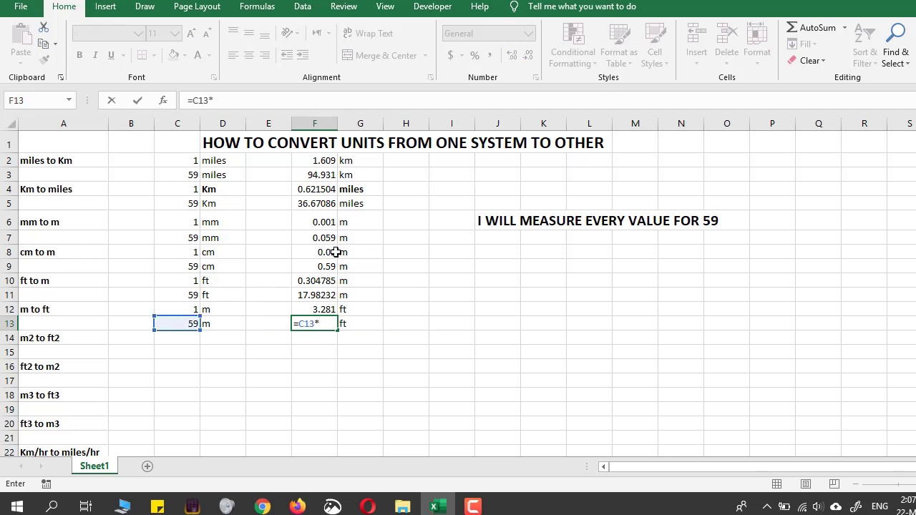
pyautogui.click(314, 311)
pyautogui.press('Return')
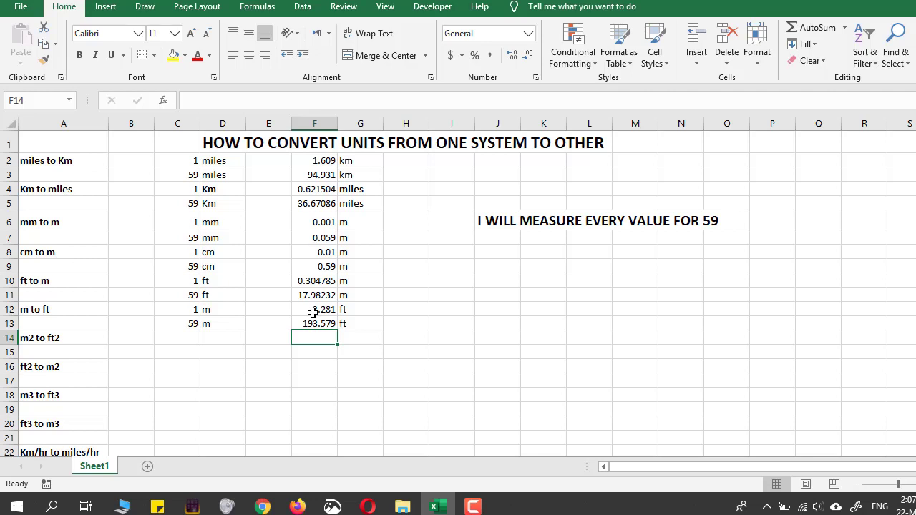
pyautogui.press('Left')
pyautogui.press('Left')
pyautogui.press('Left')
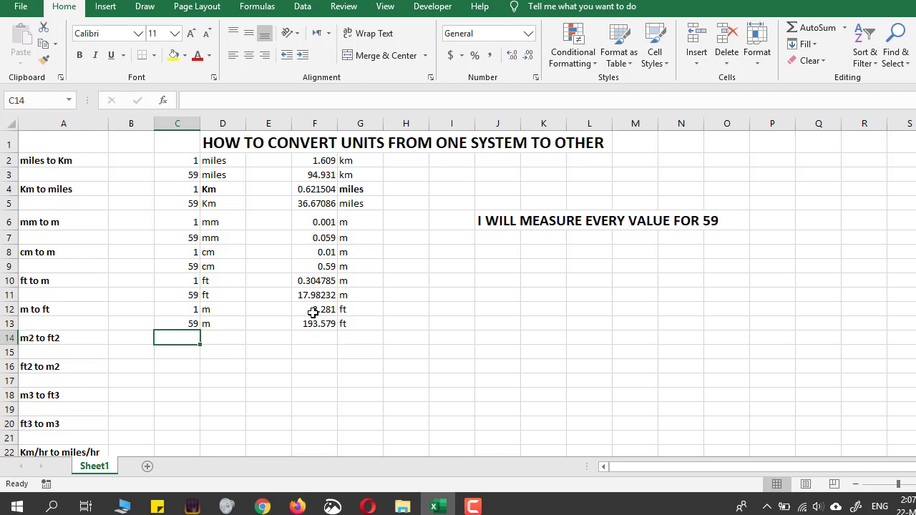
# - Label row 14 with the units m2 and ft2, correcting ft to ft2
pyautogui.press('Right')
pyautogui.write('m2')
pyautogui.press('Right')
pyautogui.press('Right')
pyautogui.press('Right')
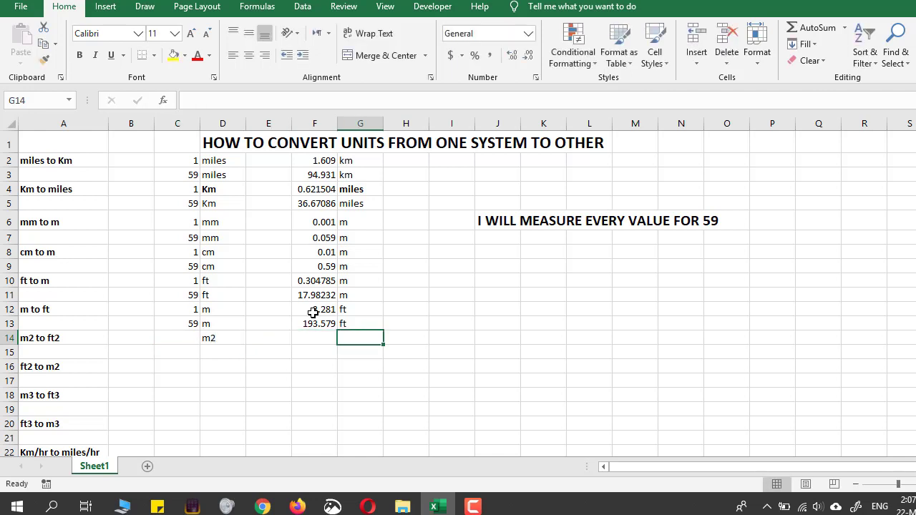
pyautogui.write('ft')
pyautogui.press('Left')
pyautogui.press('Left')
pyautogui.press('Left')
pyautogui.press('Right')
pyautogui.press('Right')
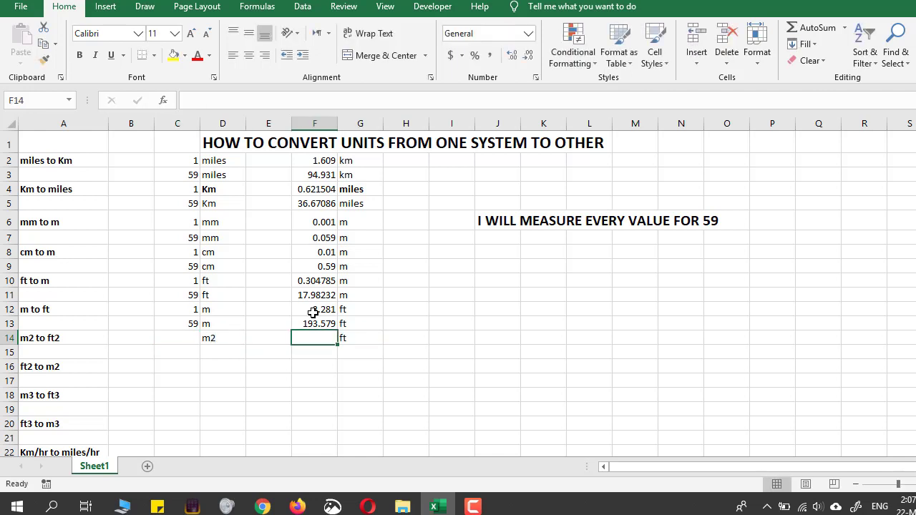
pyautogui.press('Right')
pyautogui.write('ft2')
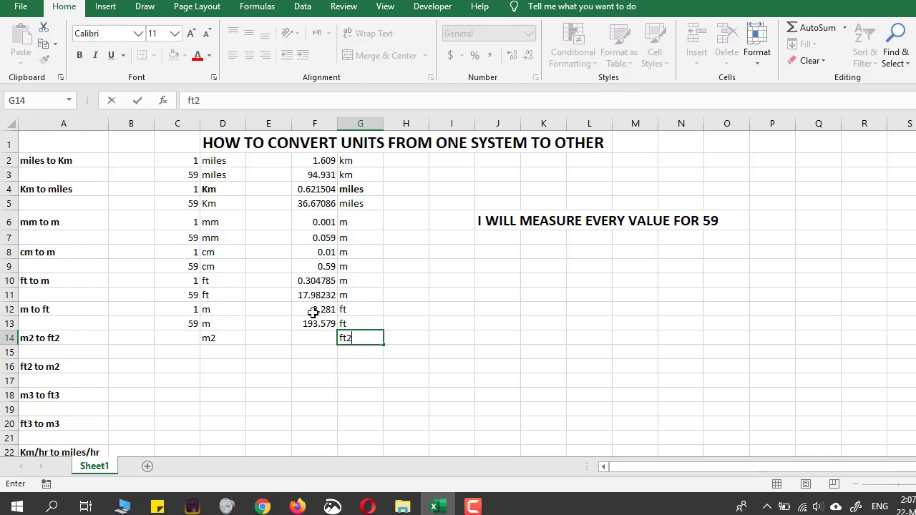
pyautogui.press('Return')
pyautogui.press('Up')
pyautogui.press('Left')
pyautogui.press('Left')
pyautogui.press('Left')
pyautogui.press('Left')
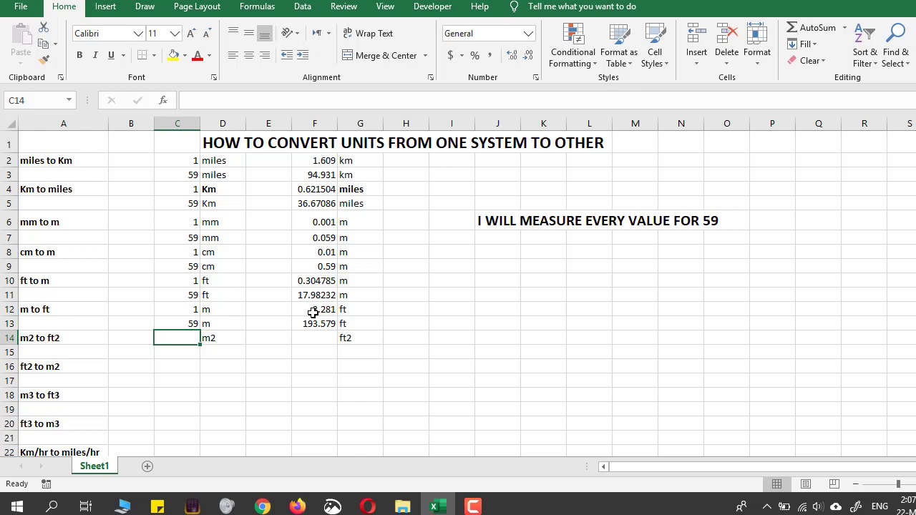
# - Enter 1 in C14 and =3.281*3.281 in F14, giving 10.76496
pyautogui.write('1')
pyautogui.press('Right')
pyautogui.press('Right')
pyautogui.press('Right')
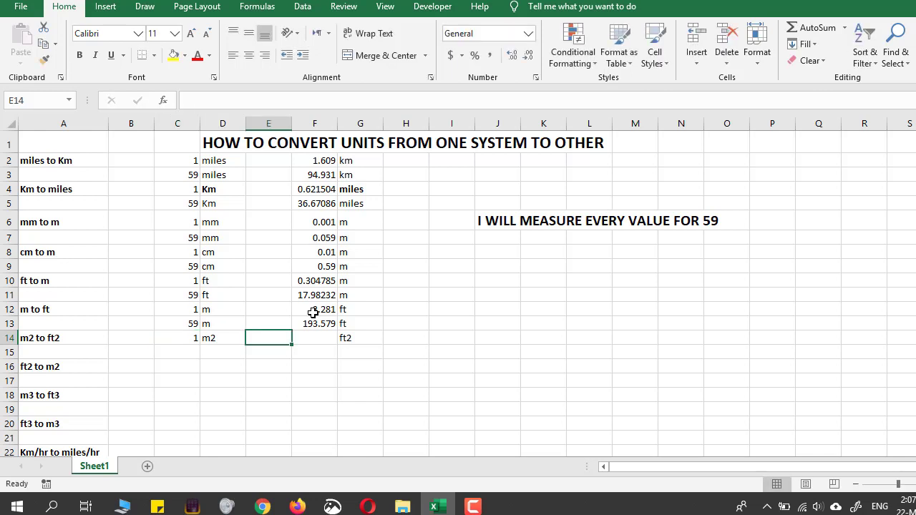
pyautogui.write('=3')
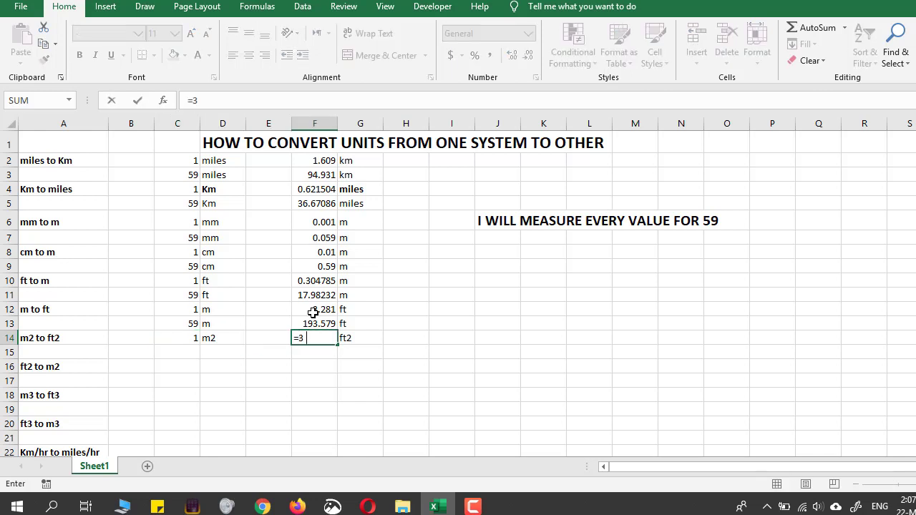
pyautogui.write('.281*3.281')
pyautogui.press('Return')
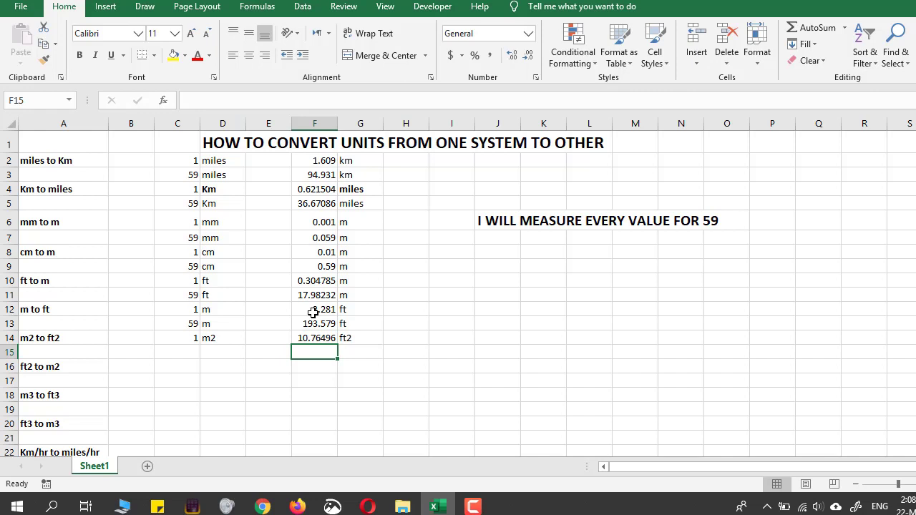
# - Enter 59 m2 in row 15 with =C15*F14 as its result
pyautogui.press('Left')
pyautogui.press('Left')
pyautogui.press('Left')
pyautogui.write('59')
pyautogui.press('Right')
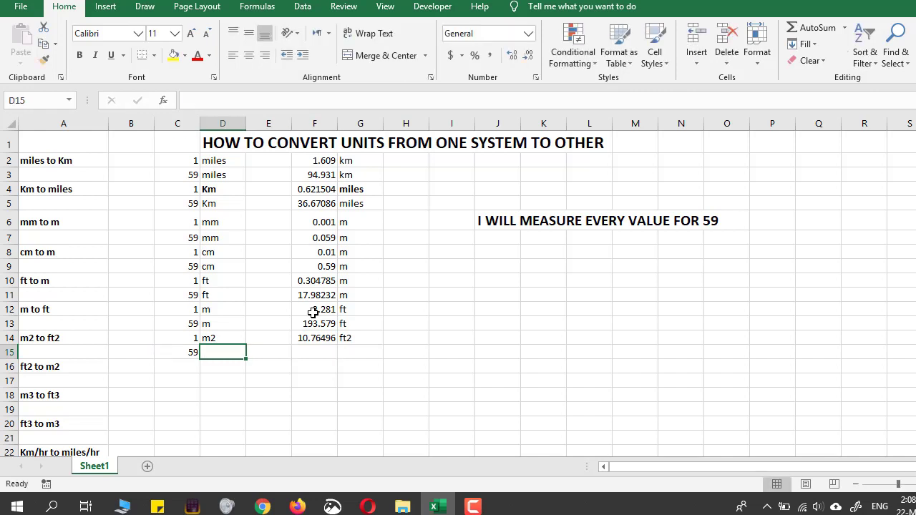
pyautogui.write('m2')
pyautogui.press('Right')
pyautogui.press('Right')
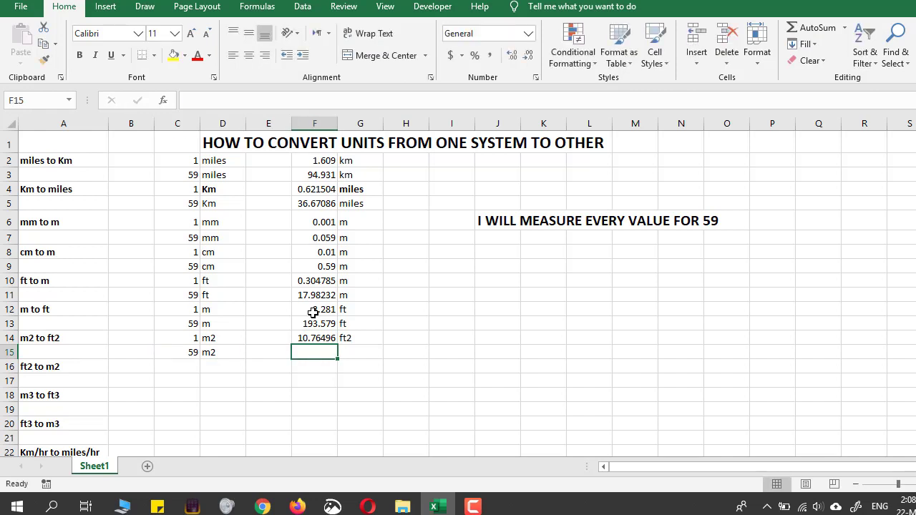
pyautogui.write('=')
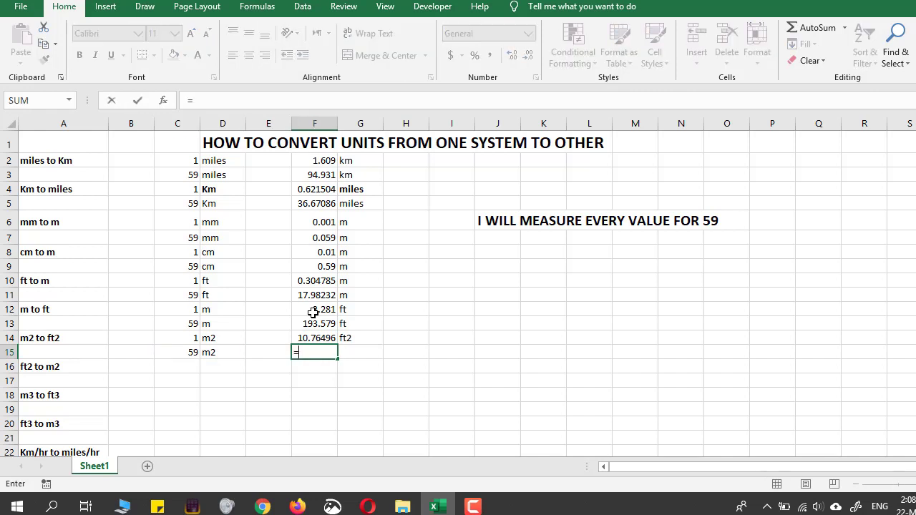
pyautogui.click(184, 352)
pyautogui.write('*')
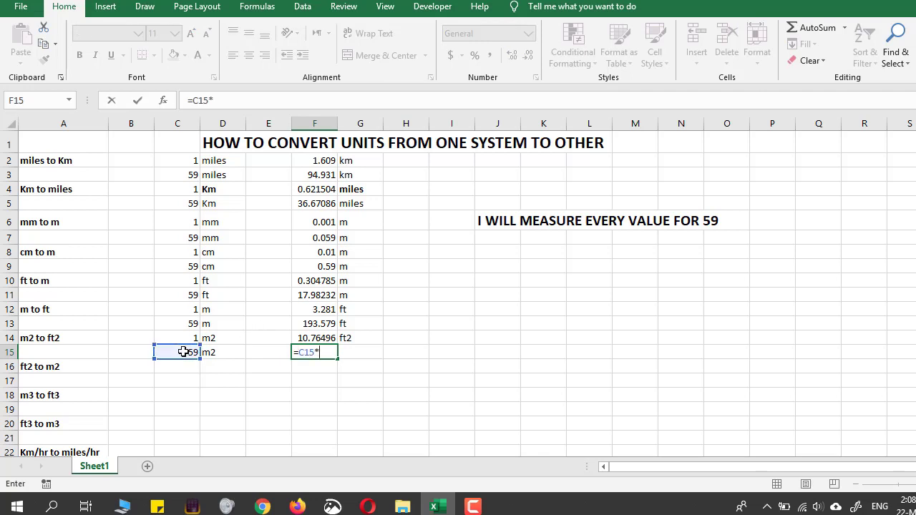
pyautogui.click(315, 336)
pyautogui.press('Return')
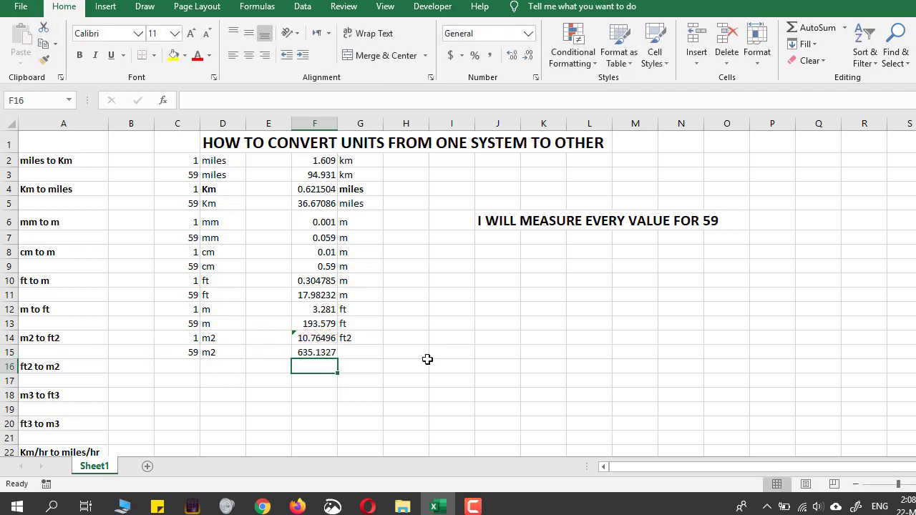
# - Label the 59 m2 result as ft2
pyautogui.press('Right')
pyautogui.press('Up')
pyautogui.write('ft2')
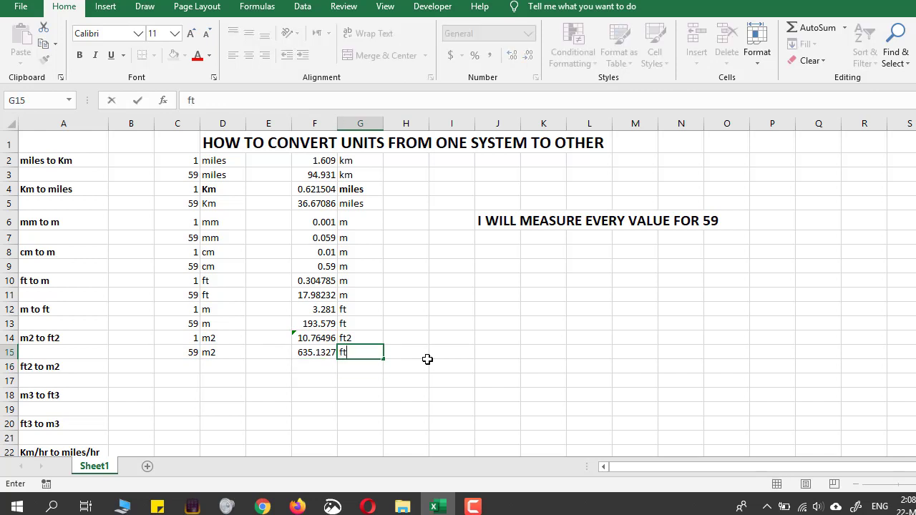
pyautogui.press('Return')
pyautogui.press('Left')
pyautogui.press('Left')
pyautogui.press('Left')
pyautogui.press('Left')
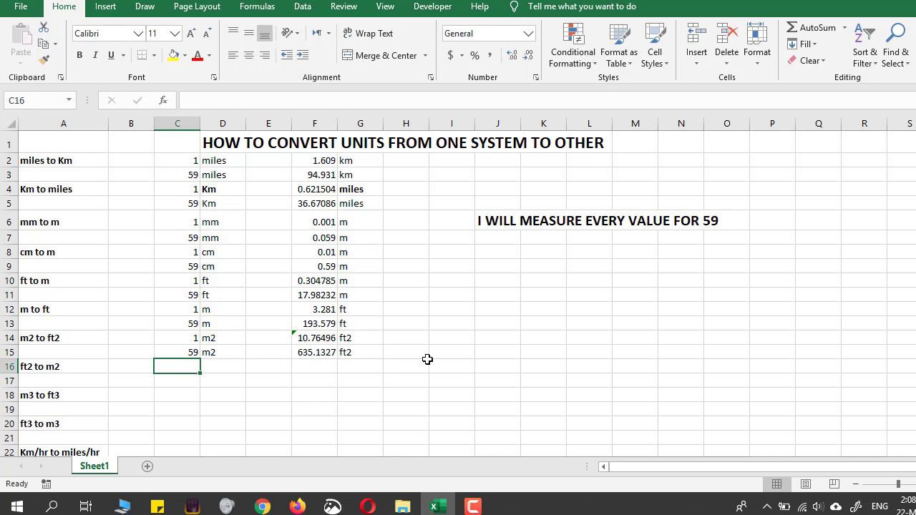
# - Label row 16 with the units ft2 and m2
pyautogui.press('Right')
pyautogui.write('ft2')
pyautogui.press('Right')
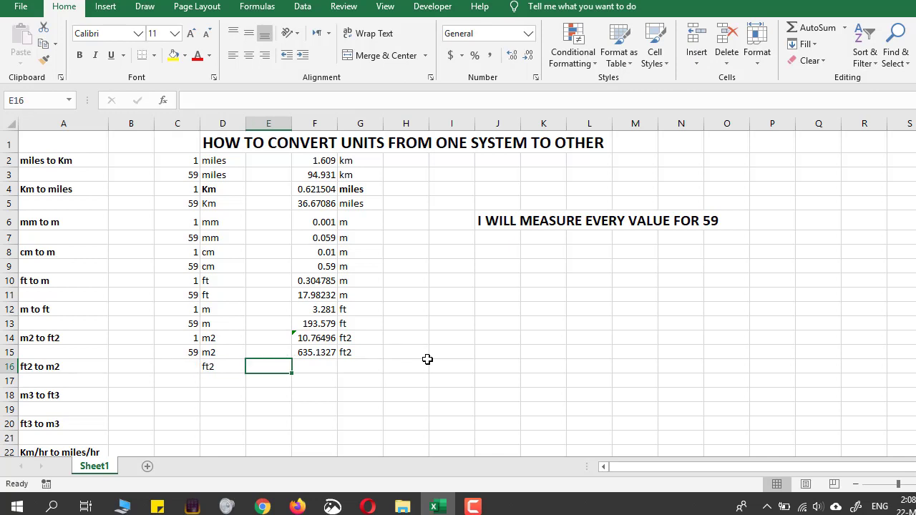
pyautogui.press('Right')
pyautogui.press('Right')
pyautogui.write('m2')
pyautogui.press('Left')
pyautogui.press('Left')
pyautogui.press('Left')
pyautogui.press('Left')
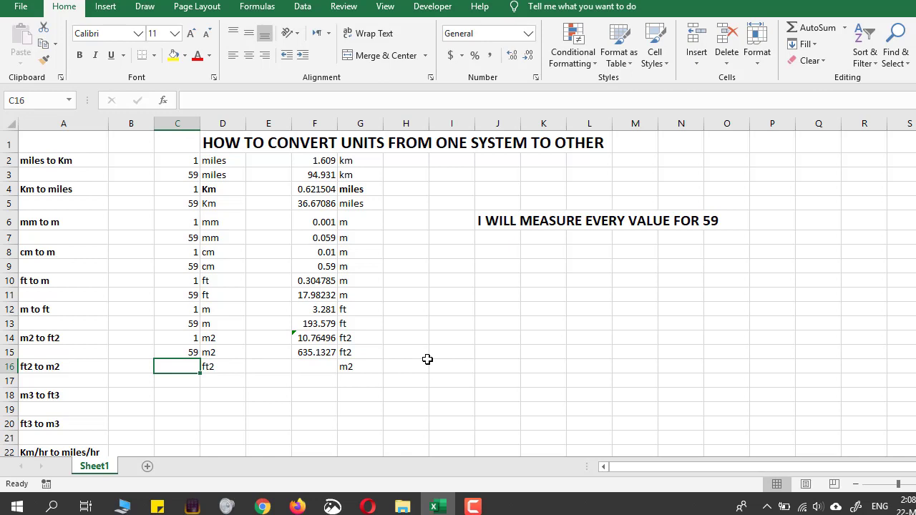
# - Enter 1 in C16 and =1/(3.281^2) in F16, giving 0.092894
pyautogui.write('1')
pyautogui.press('Right')
pyautogui.press('Right')
pyautogui.press('Right')
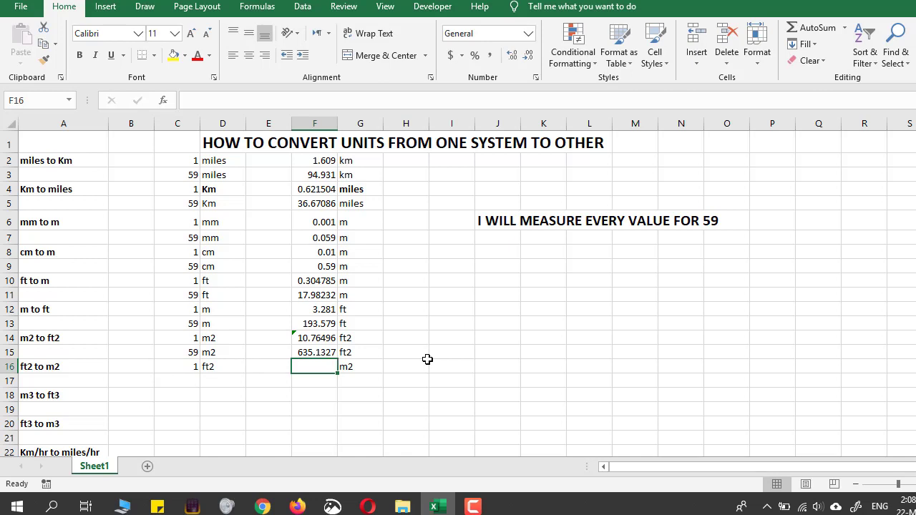
pyautogui.write('=')
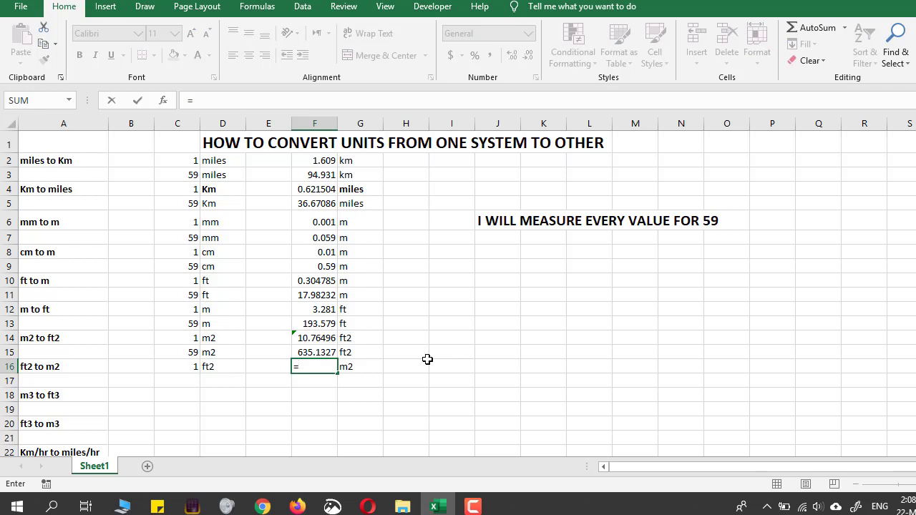
pyautogui.write('1/()')
pyautogui.click(313, 364)
pyautogui.write('3.281*3')
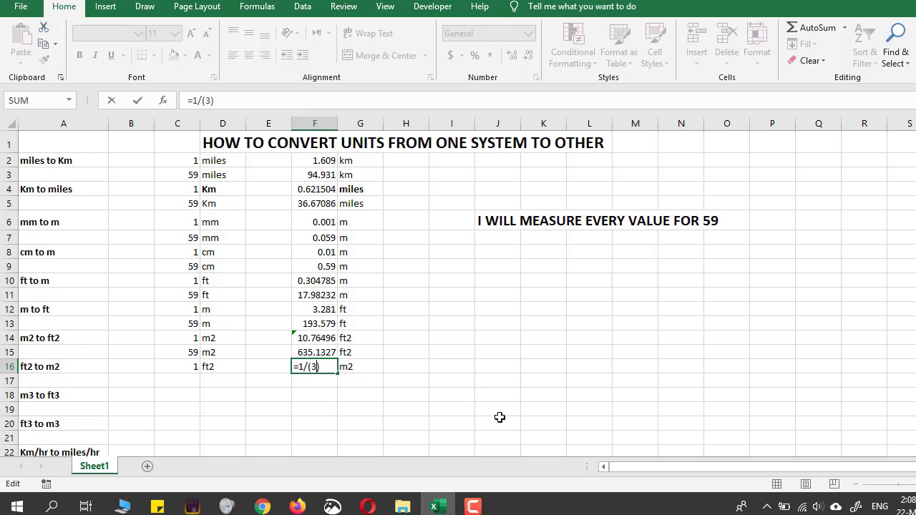
pyautogui.write('.281')
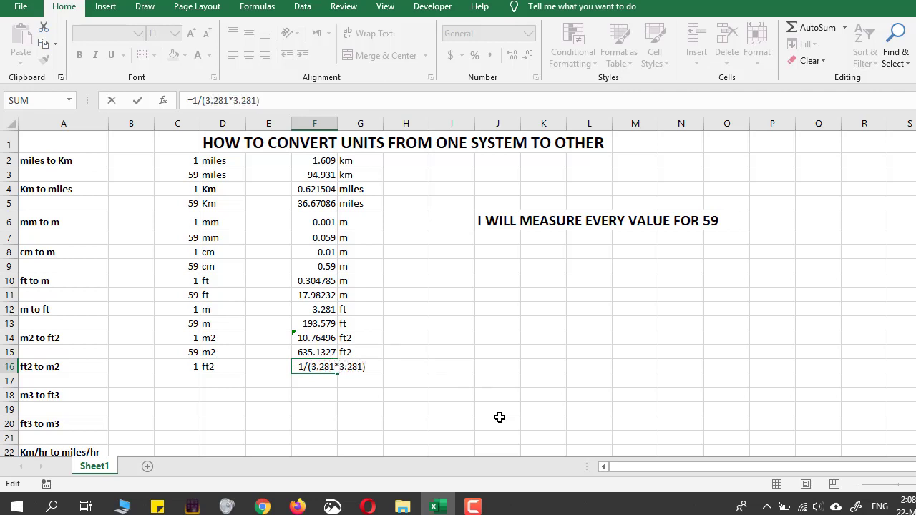
pyautogui.press('BackSpace')
pyautogui.press('BackSpace')
pyautogui.press('BackSpace')
pyautogui.press('BackSpace')
pyautogui.press('BackSpace')
pyautogui.press('BackSpace')
pyautogui.write('^2')
pyautogui.press('Return')
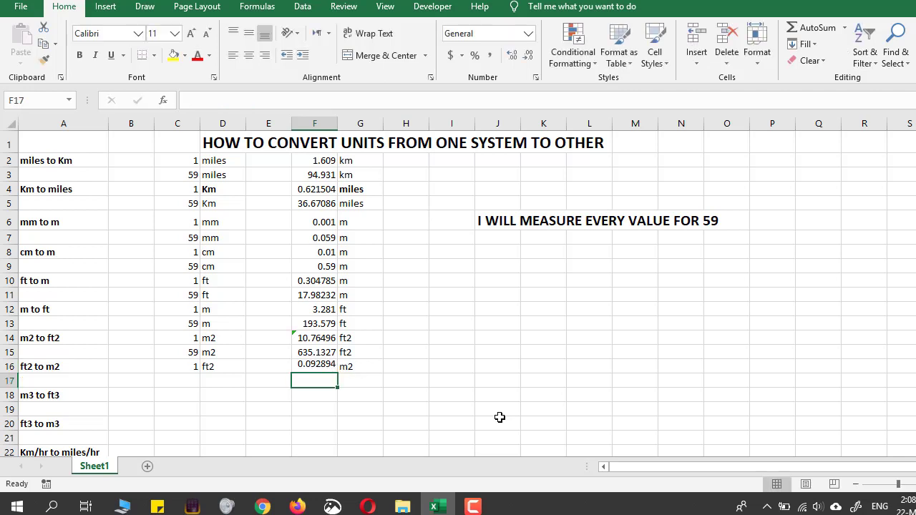
pyautogui.press('Up')
pyautogui.press('Left')
pyautogui.press('Left')
pyautogui.press('Left')
pyautogui.press('Right')
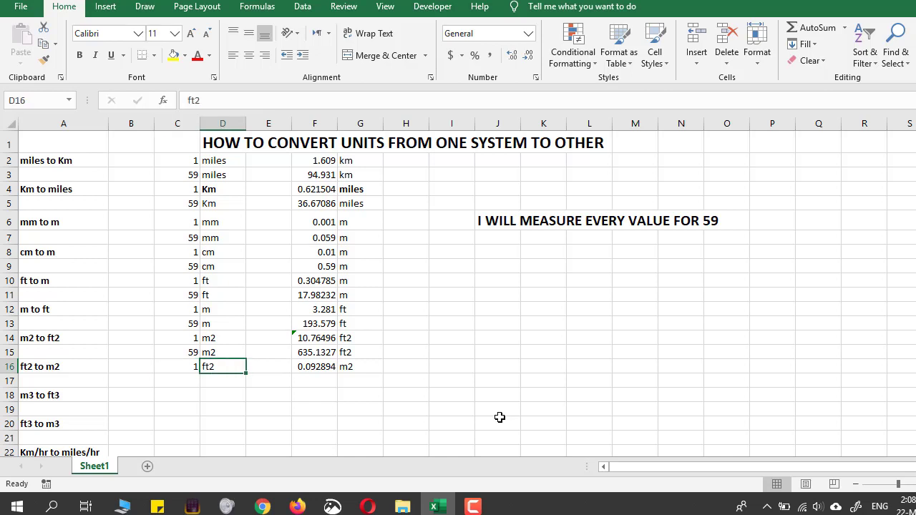
pyautogui.press('Right')
pyautogui.press('Right')
pyautogui.press('Left')
pyautogui.press('Left')
pyautogui.press('Left')
# - Enter 59 ft2 in row 17 with the formula =59*F16
pyautogui.press('Down')
pyautogui.write('59')
pyautogui.press('Right')
pyautogui.write('ft2')
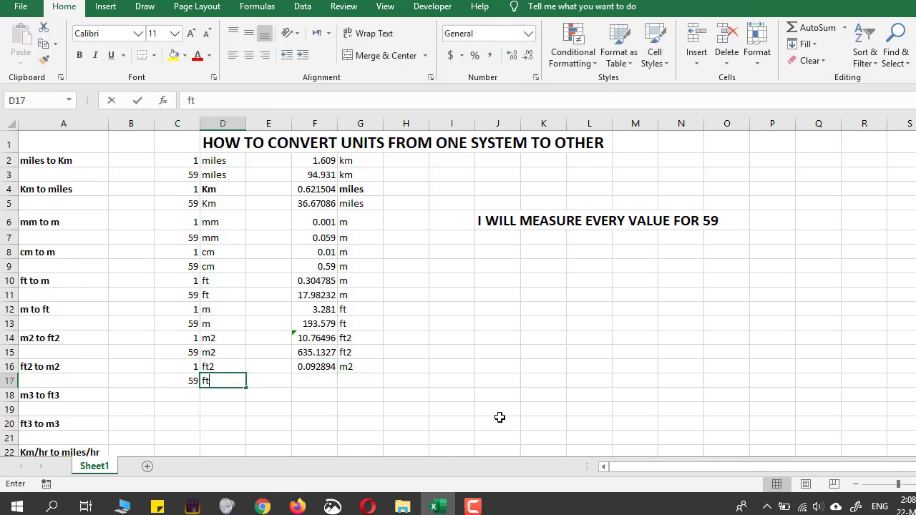
pyautogui.press('Right')
pyautogui.press('Right')
pyautogui.press('Right')
pyautogui.press('Left')
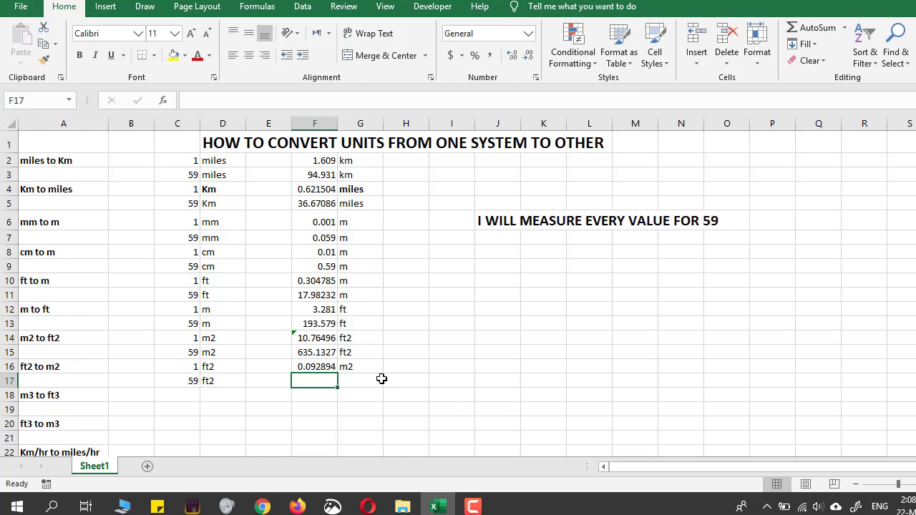
pyautogui.write('=59*')
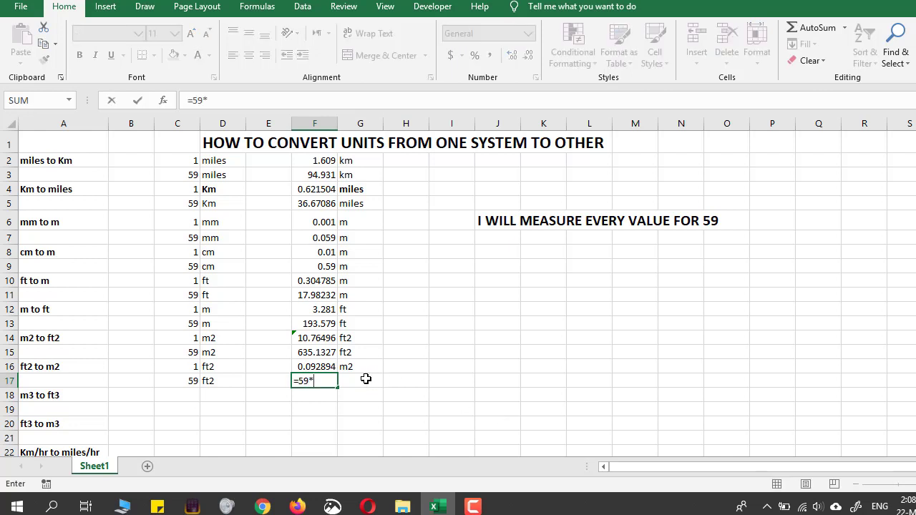
pyautogui.click(322, 366)
pyautogui.press('Return')
# - Label the 59 ft2 result as m2
pyautogui.click(355, 378)
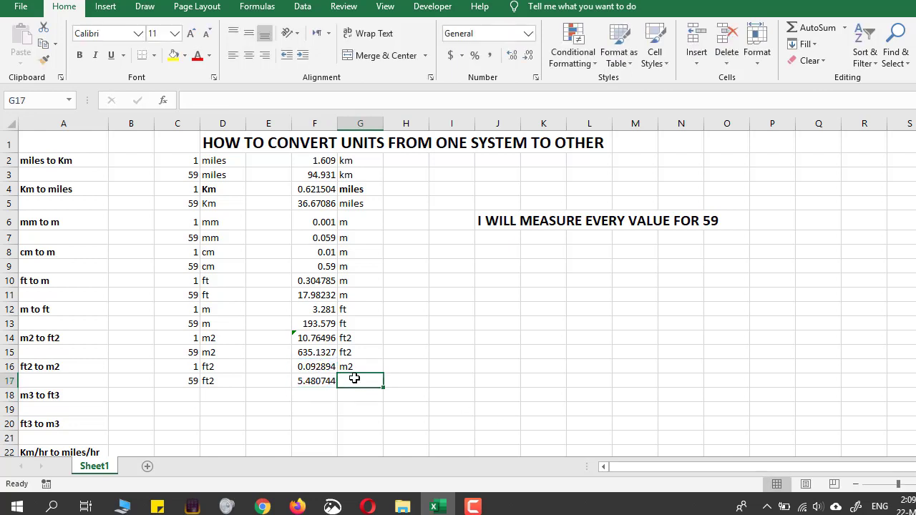
pyautogui.write('m2')
pyautogui.press('Return')
pyautogui.press('Up')
pyautogui.press('Left')
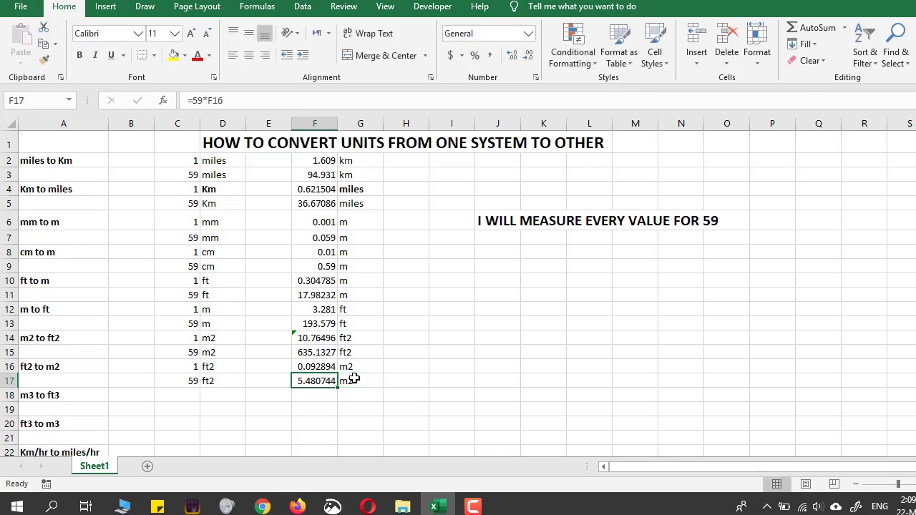
pyautogui.press('Left')
pyautogui.press('Left')
pyautogui.press('Left')
pyautogui.press('Down')
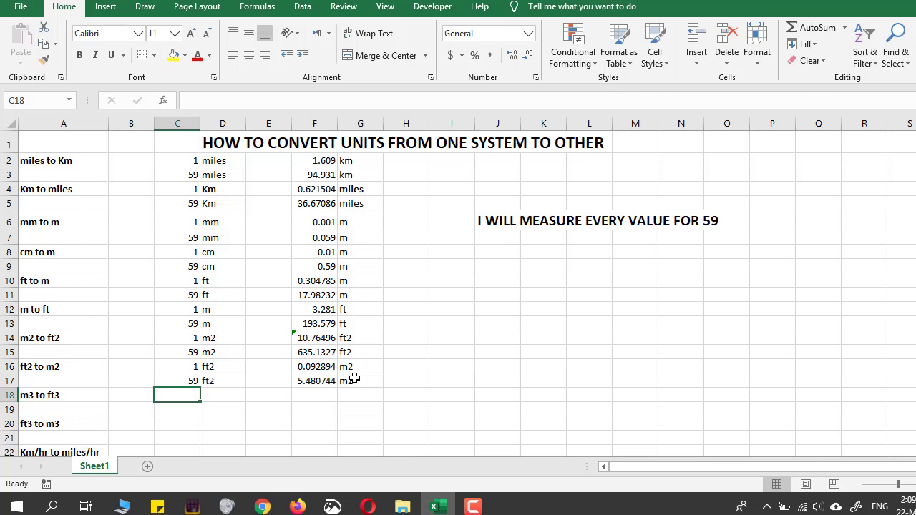
# - Label row 18 with the units m3 and ft3
pyautogui.press('Right')
pyautogui.write('m3')
pyautogui.press('Right')
pyautogui.press('Right')
pyautogui.press('Right')
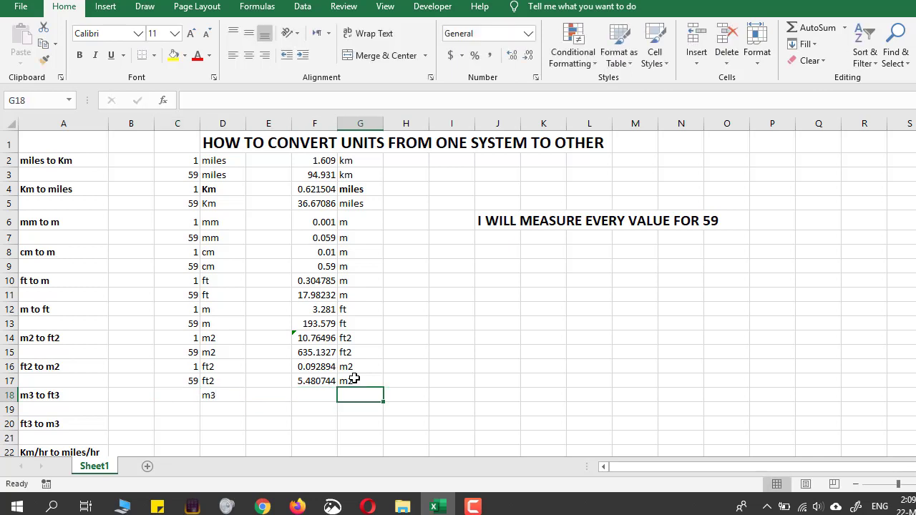
pyautogui.write('ft3')
pyautogui.press('Left')
pyautogui.press('Left')
pyautogui.press('Left')
pyautogui.press('Left')
pyautogui.press('Left')
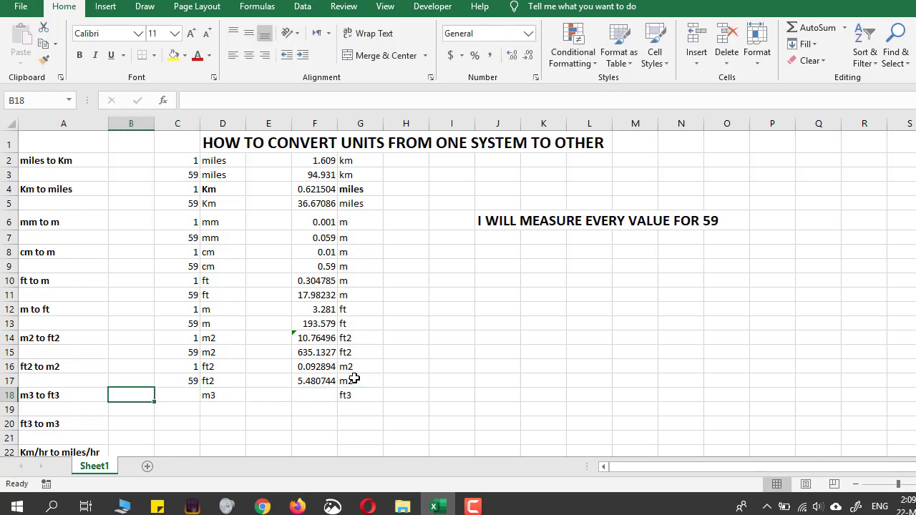
# - Enter 1 in C18 and =3.281^3 in F18, giving 35.31984 ft3
pyautogui.press('Right')
pyautogui.write('1')
pyautogui.press('Right')
pyautogui.press('Right')
pyautogui.press('Right')
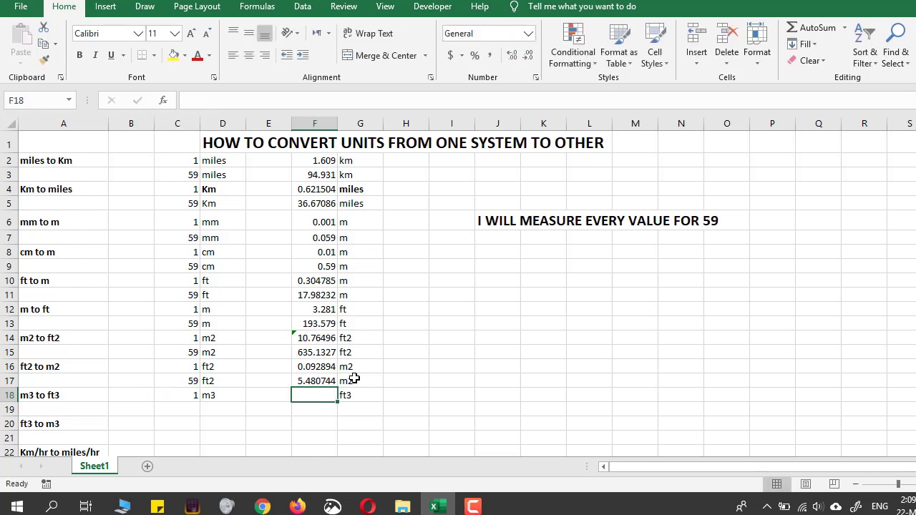
pyautogui.write('=3.281')
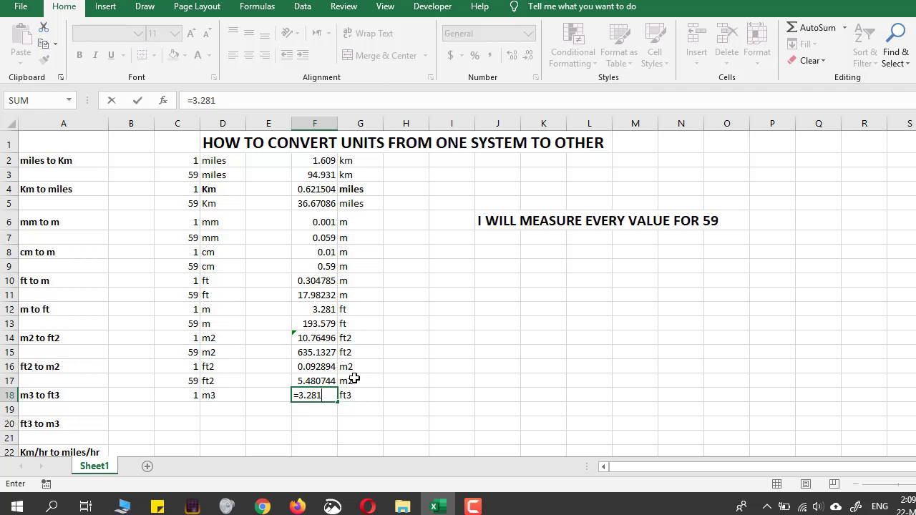
pyautogui.write('^3')
pyautogui.press('Return')
pyautogui.press('Up')
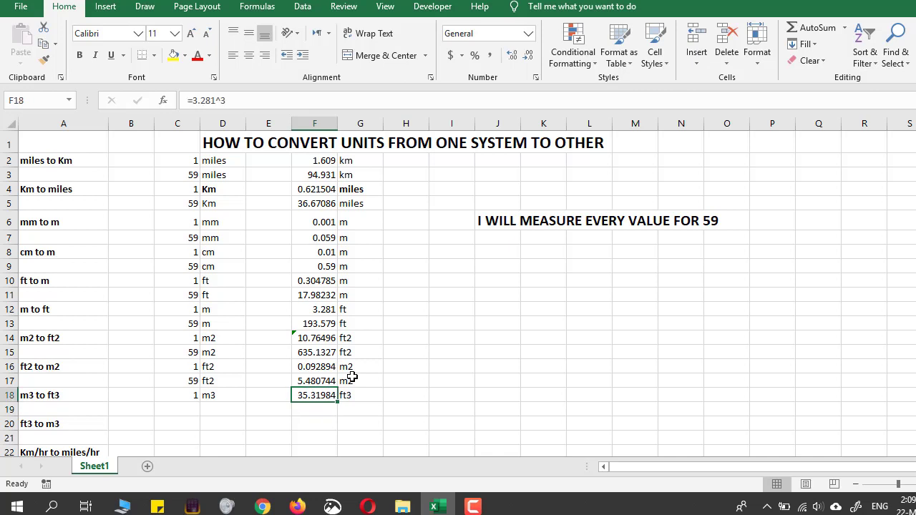
pyautogui.press('Left')
pyautogui.press('Left')
pyautogui.press('Left')
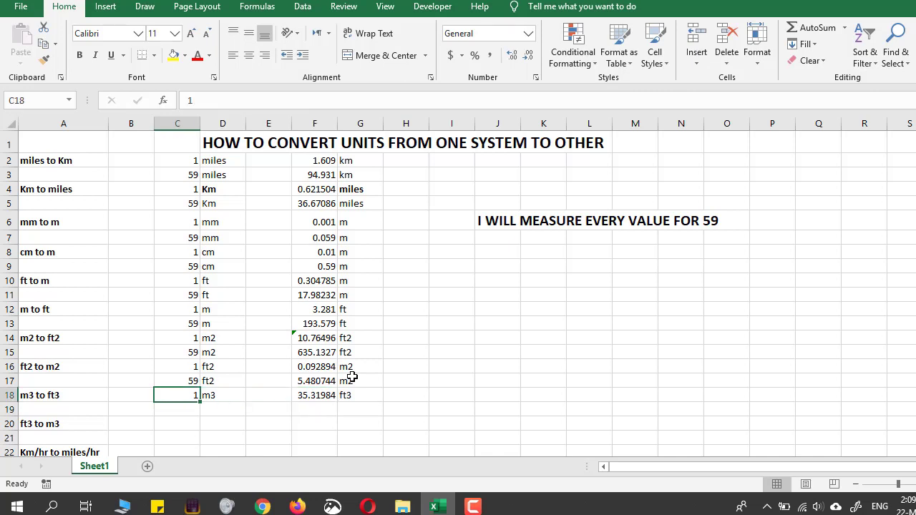
pyautogui.press('Left')
pyautogui.press('Left')
pyautogui.hotkey('shift', 'Right')
pyautogui.hotkey('shift', 'Right')
pyautogui.hotkey('shift', 'Right')
pyautogui.hotkey('shift', 'Right')
pyautogui.hotkey('shift', 'Right')
pyautogui.hotkey('shift', 'Right')
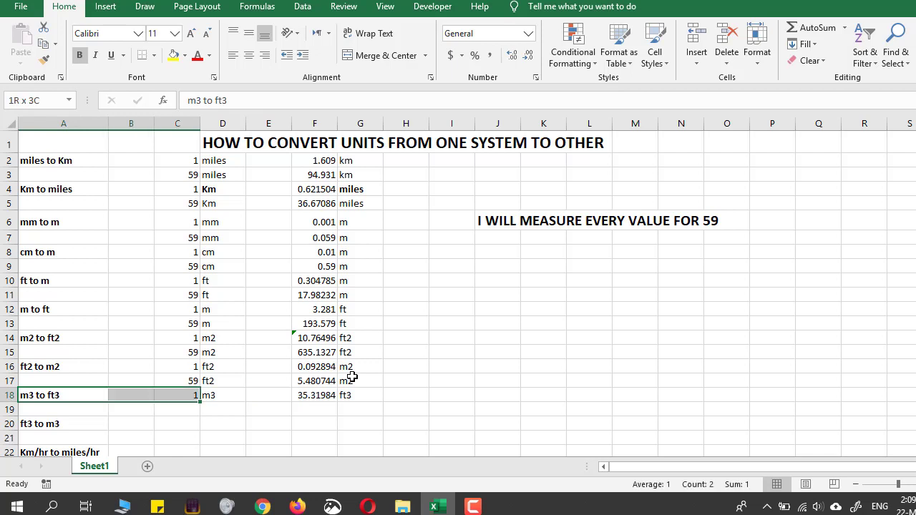
pyautogui.press('Right')
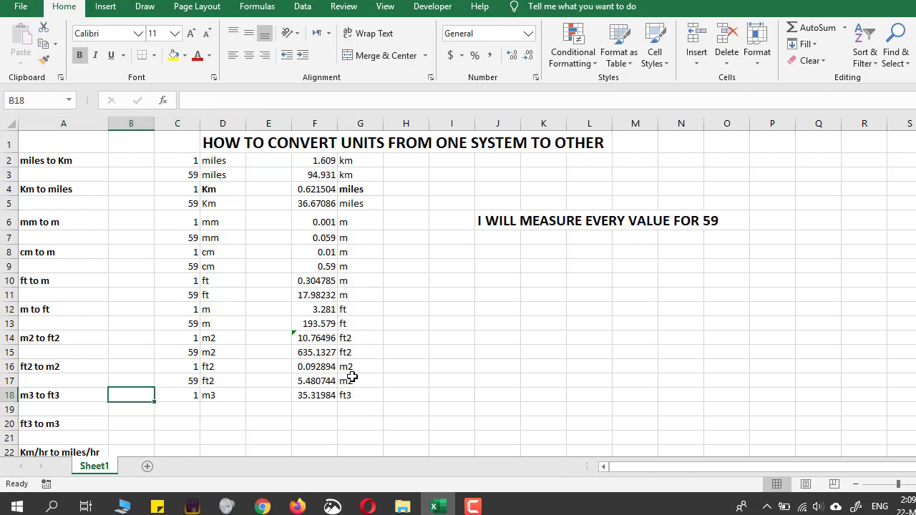
pyautogui.press('Right')
pyautogui.press('Right')
pyautogui.press('Left')
# - Enter 59 m3 in row 19 with =59*F18 as its result
pyautogui.press('Down')
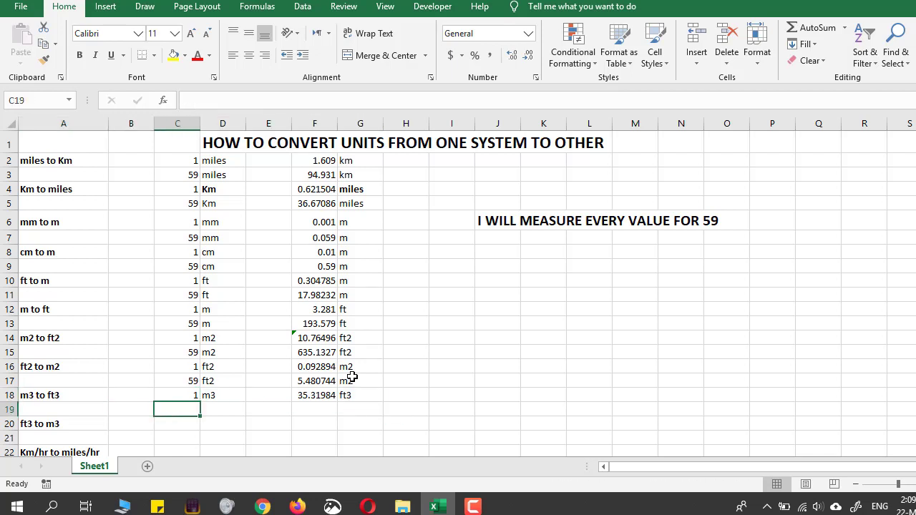
pyautogui.write('59')
pyautogui.press('Right')
pyautogui.write('m3')
pyautogui.press('Right')
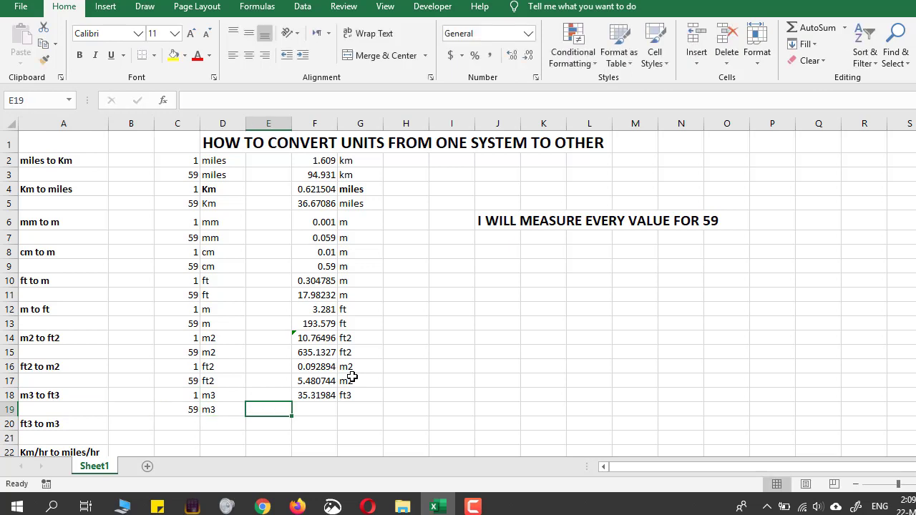
pyautogui.press('Right')
pyautogui.write('=')
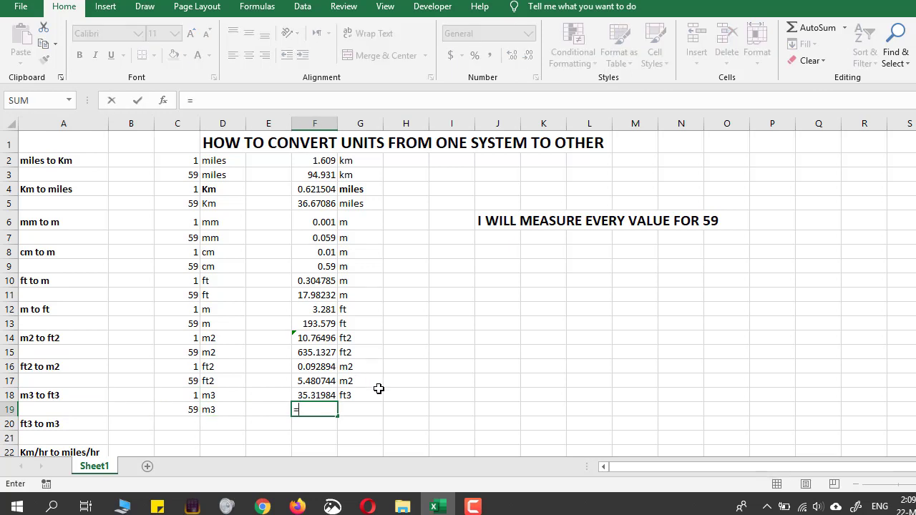
pyautogui.write('59*')
pyautogui.click(317, 395)
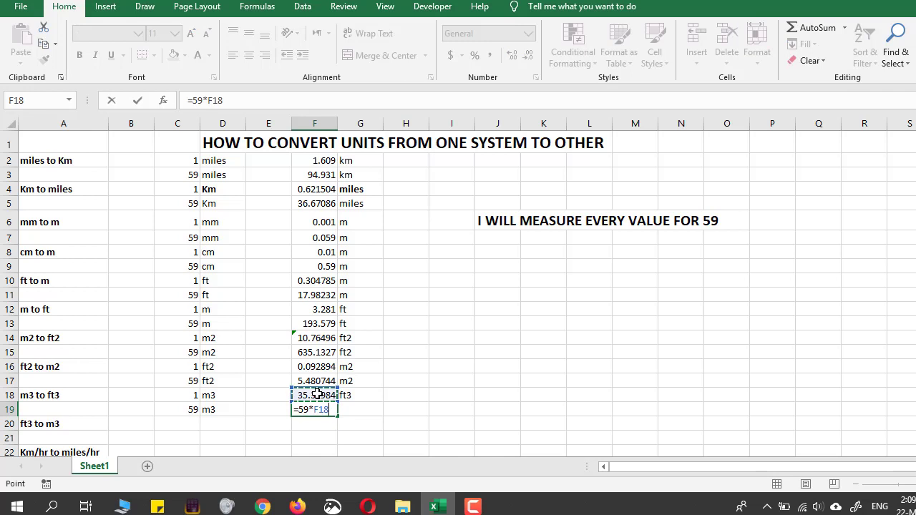
pyautogui.press('Return')
# - Label the 59 m3 result as ft3 in G19
pyautogui.press('Up')
pyautogui.press('Right')
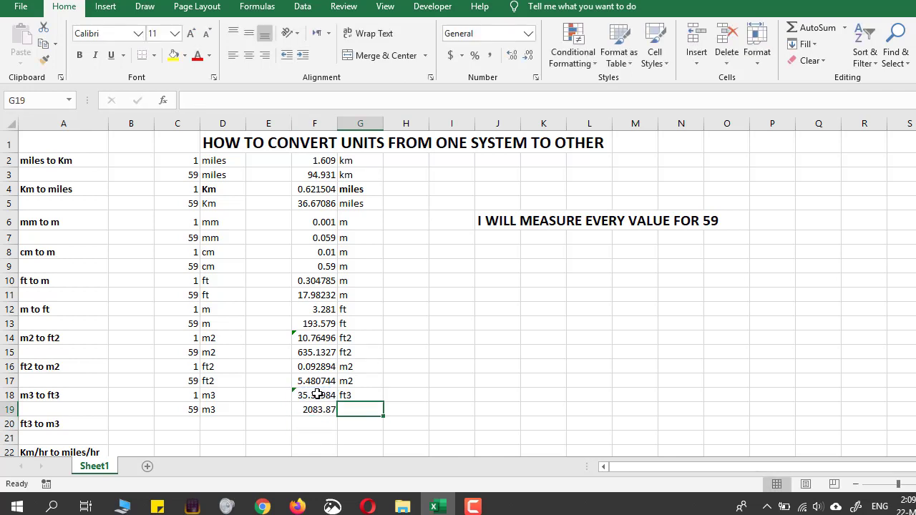
pyautogui.write('ft3')
pyautogui.press('Return')
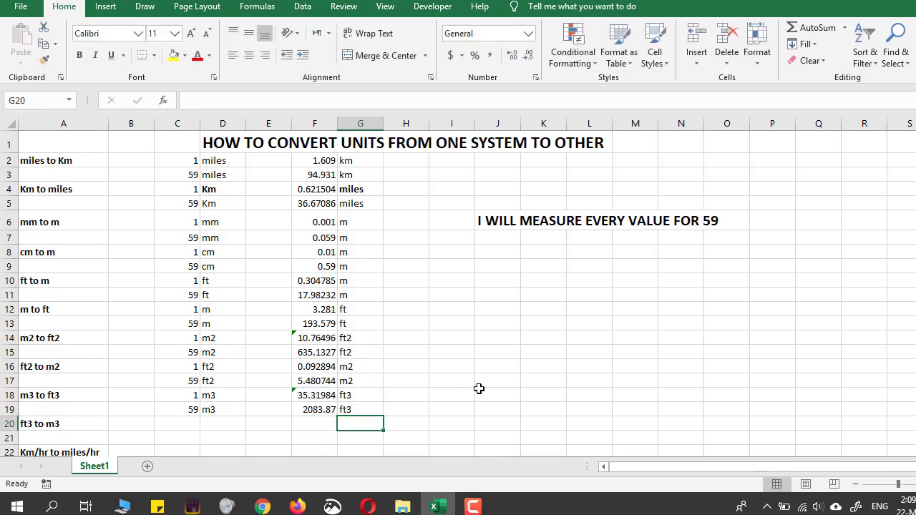
# - Fill row 20 with quantity 1, unit ft3 in D20 and m3 in G20
pyautogui.scroll(-2, 479, 388)
pyautogui.scroll(-1, 479, 388)
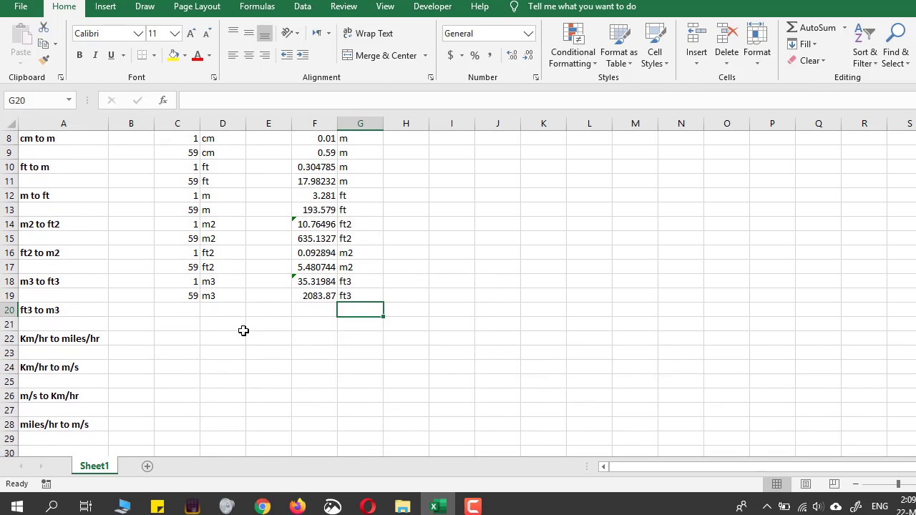
pyautogui.click(164, 306)
pyautogui.press('Tab')
pyautogui.write('ft3')
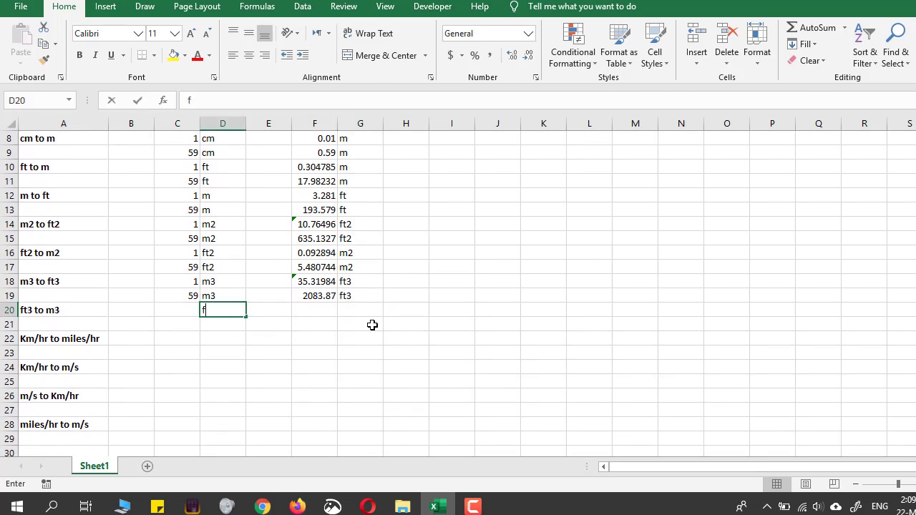
pyautogui.press('Tab')
pyautogui.press('Tab')
pyautogui.press('Tab')
pyautogui.write('m3')
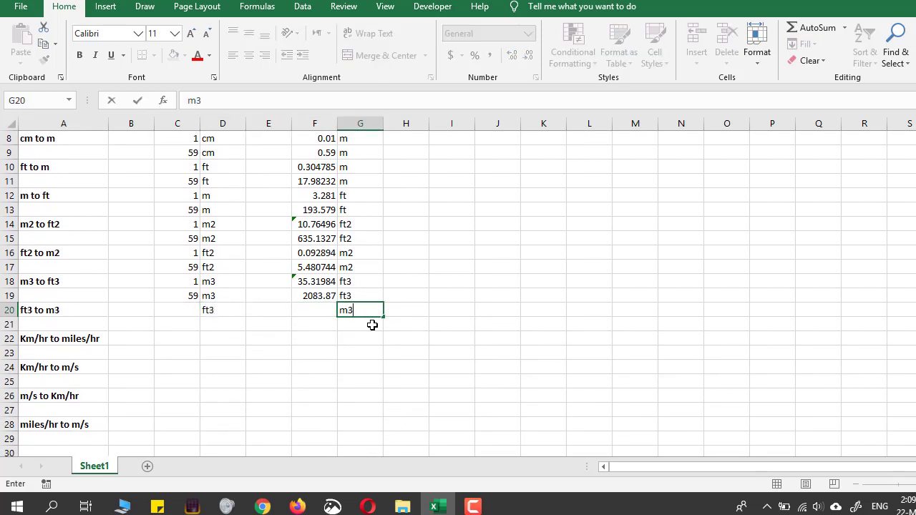
pyautogui.hotkey('shift', 'Tab')
pyautogui.hotkey('shift', 'Tab')
pyautogui.hotkey('shift', 'Tab')
pyautogui.hotkey('shift', 'Tab')
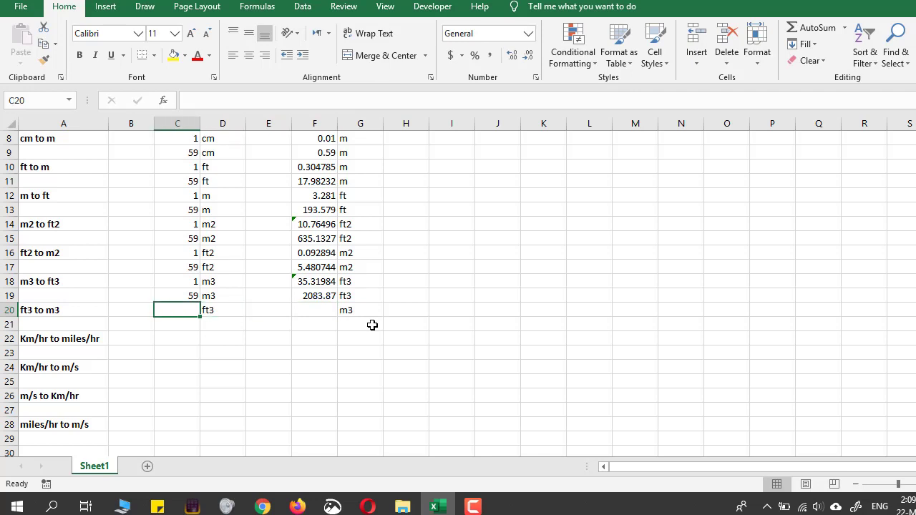
pyautogui.write('1')
pyautogui.press('Tab')
pyautogui.press('Tab')
pyautogui.press('Tab')
# - Enter the formula =1/(3.281^3) in F20 to convert 1 ft3 to m3
pyautogui.write('=')
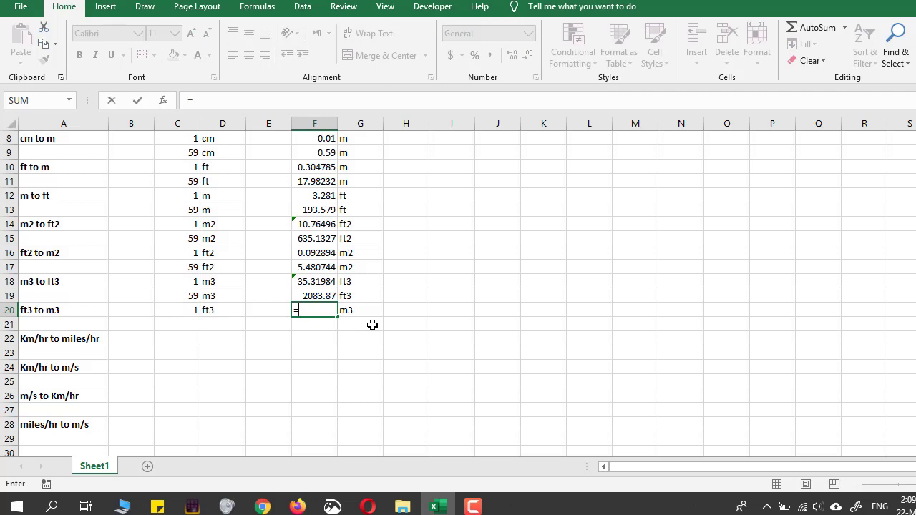
pyautogui.write('1/()')
pyautogui.press('F2')
pyautogui.press('Left')
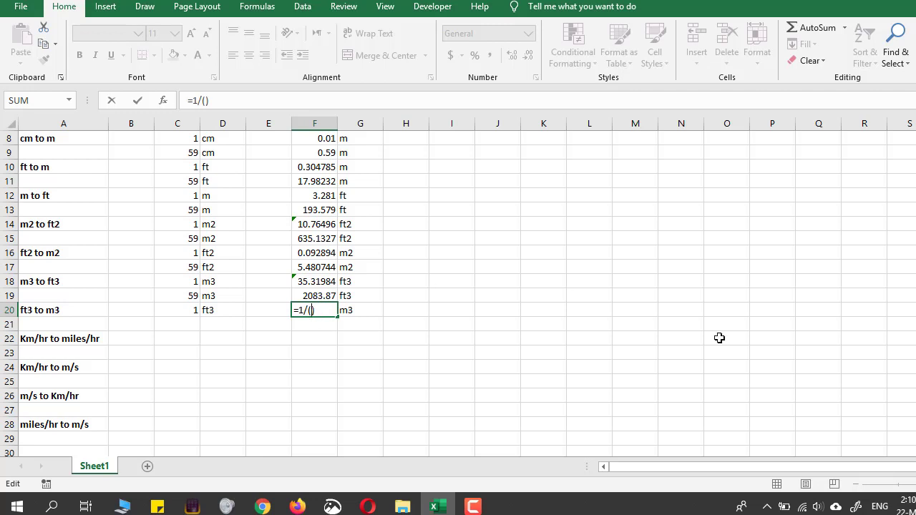
pyautogui.write('3.281^3')
pyautogui.press('Return')
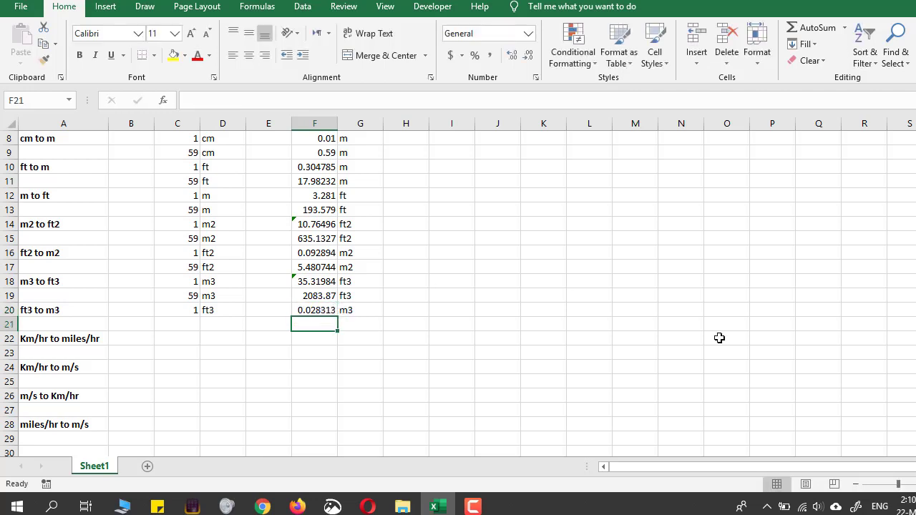
# - Fill row 21 with 59, ft3, formula =C21*F20 and unit m3
pyautogui.press('Left')
pyautogui.press('Left')
pyautogui.press('Left')
pyautogui.write('59')
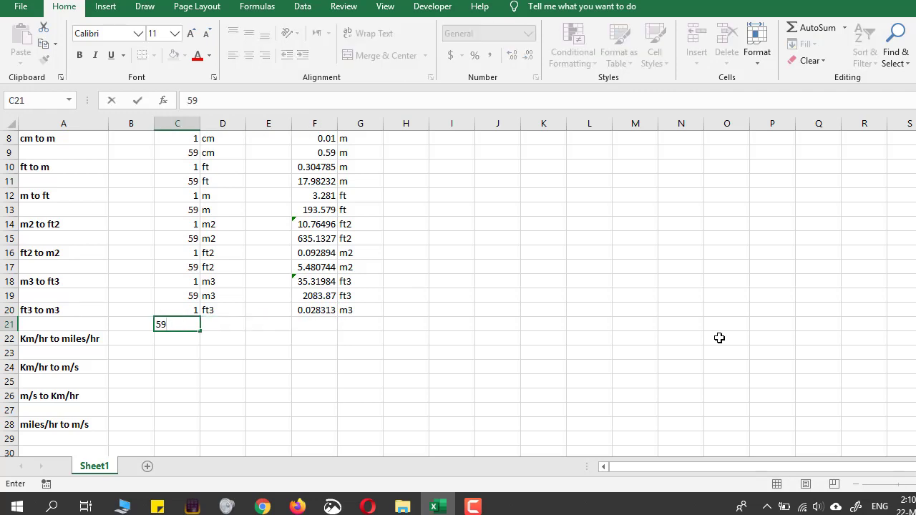
pyautogui.press('Tab')
pyautogui.write('ft3')
pyautogui.press('Tab')
pyautogui.press('Tab')
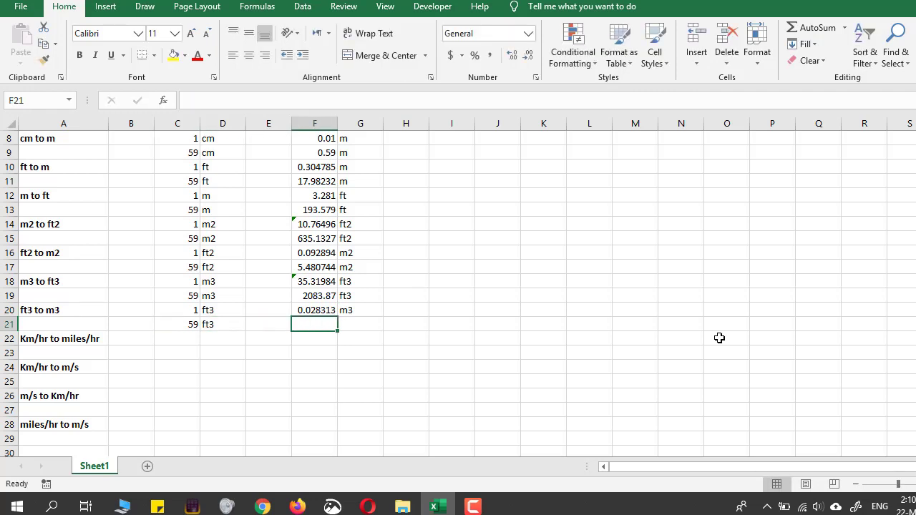
pyautogui.write('=')
pyautogui.click(189, 328)
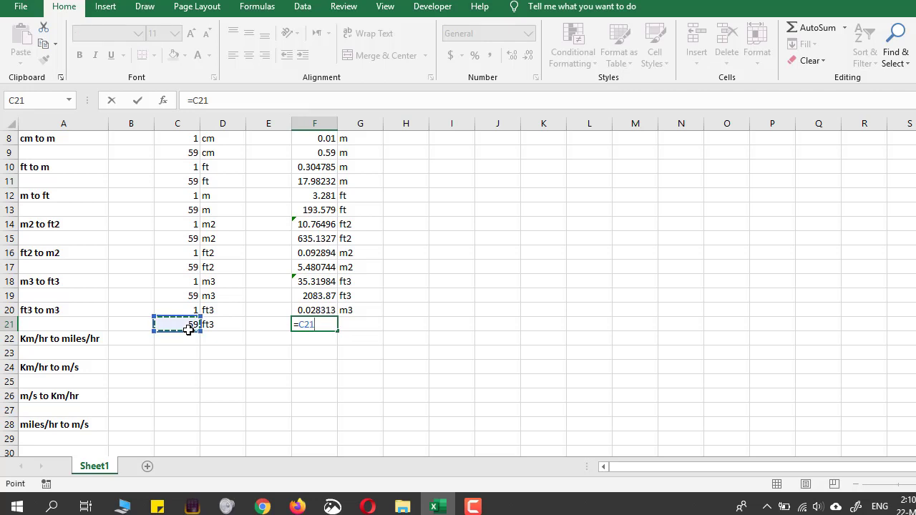
pyautogui.write('*')
pyautogui.click(315, 310)
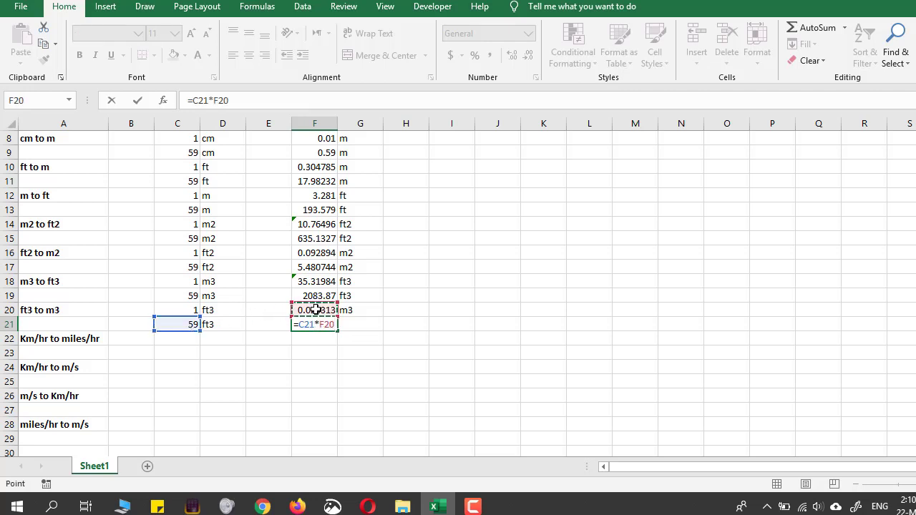
pyautogui.press('Return')
pyautogui.click(348, 321)
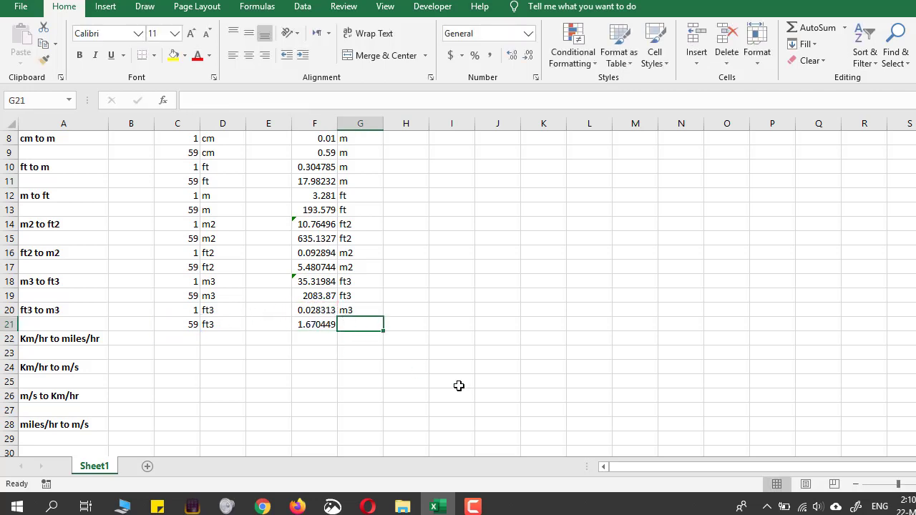
pyautogui.write('m3')
pyautogui.press('Return')
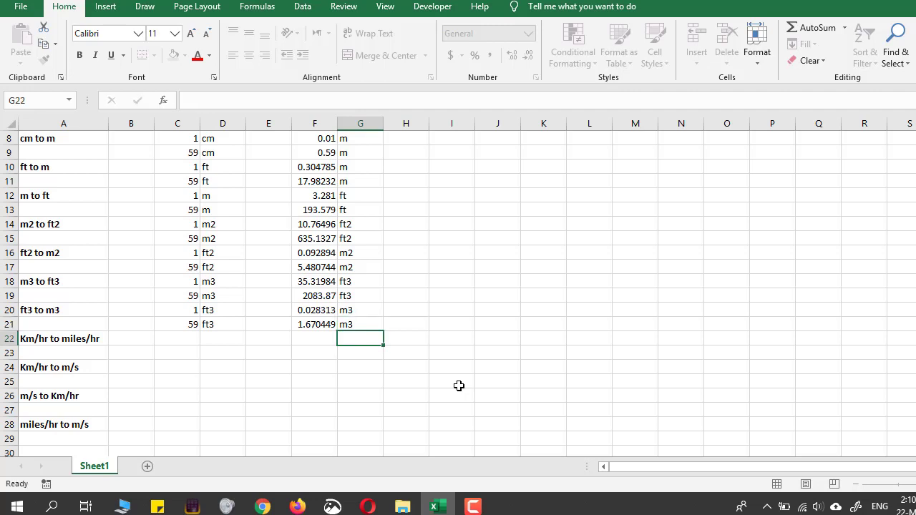
# - Move the selection to C22, the Km/hr to miles/hr row
pyautogui.press('Left')
pyautogui.press('Up')
pyautogui.press('Left')
pyautogui.press('Left')
pyautogui.press('Left')
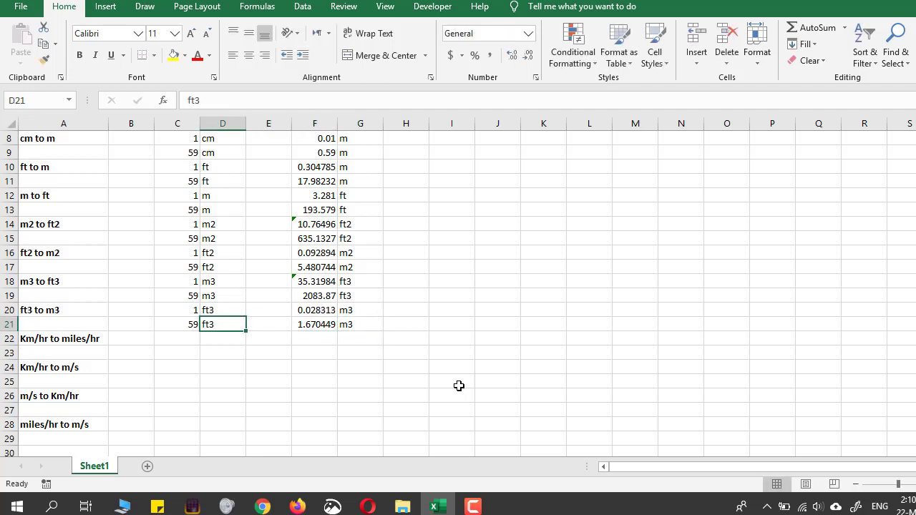
pyautogui.press('Down')
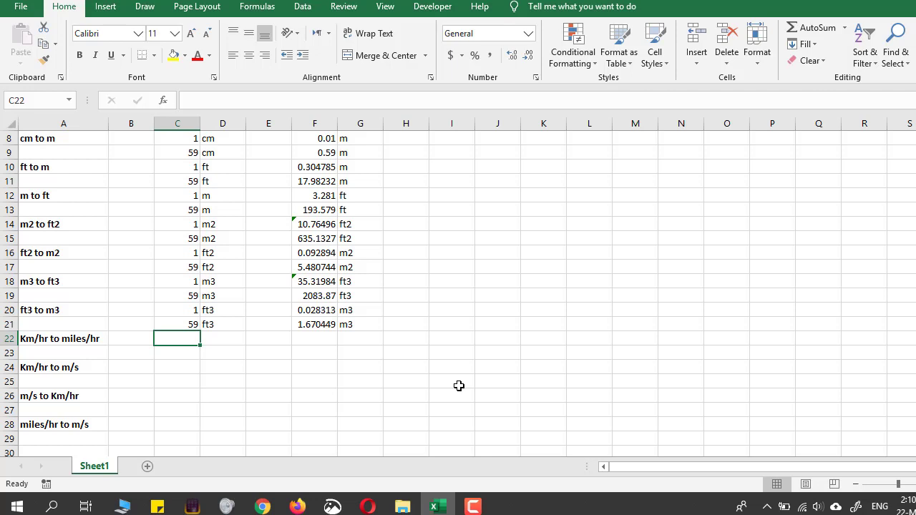
pyautogui.press('Right')
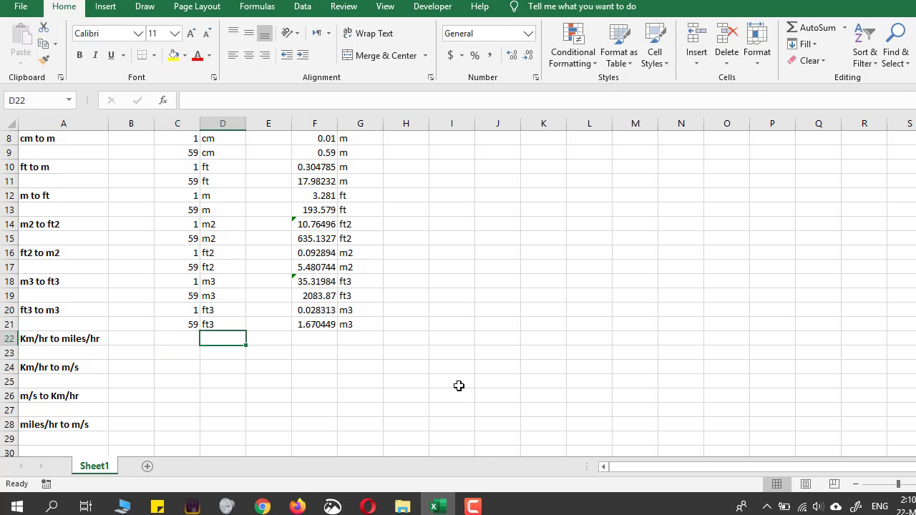
pyautogui.press('Right')
pyautogui.press('Left')
pyautogui.press('Left')
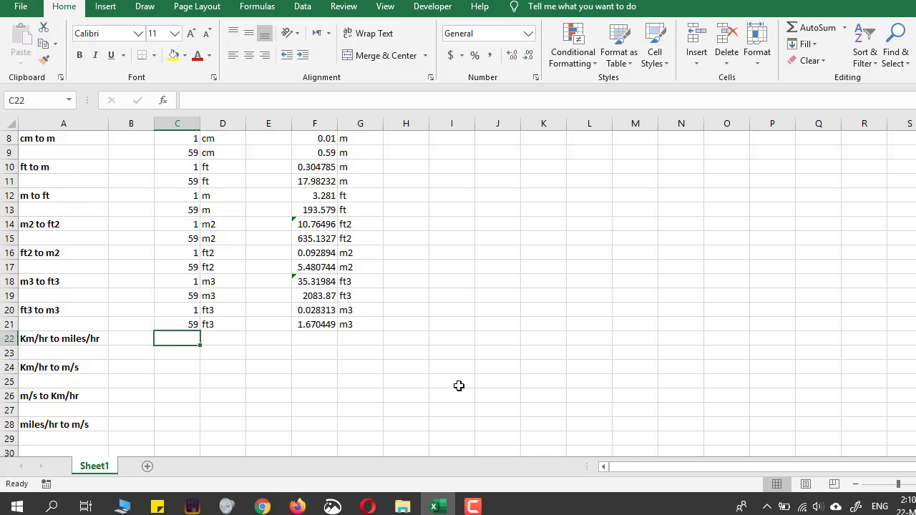
# - Enter 1 in C22 and abandon a formula started in J22
pyautogui.write('1')
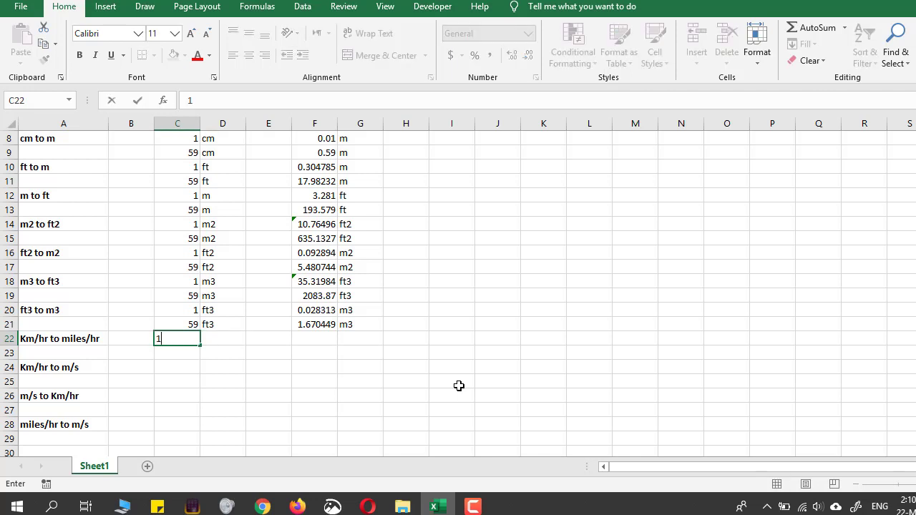
pyautogui.press('Right')
pyautogui.press('Right')
pyautogui.press('Right')
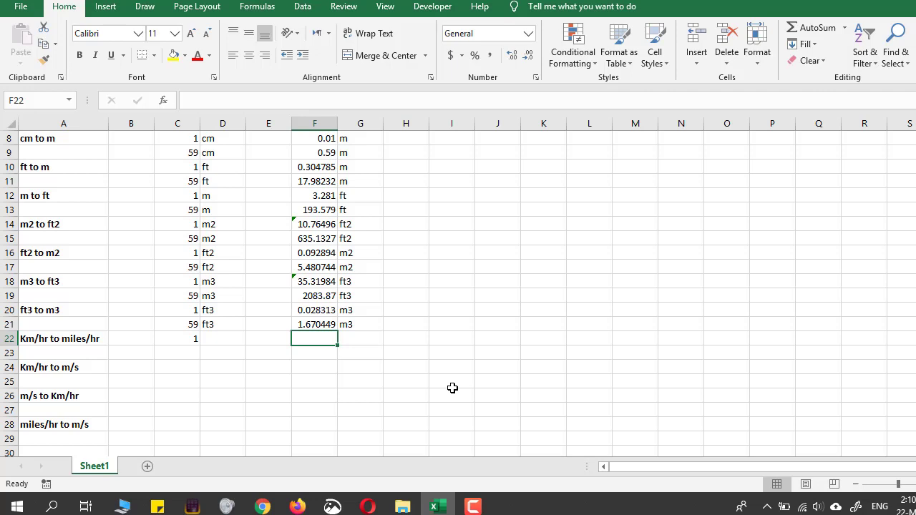
pyautogui.click(505, 336)
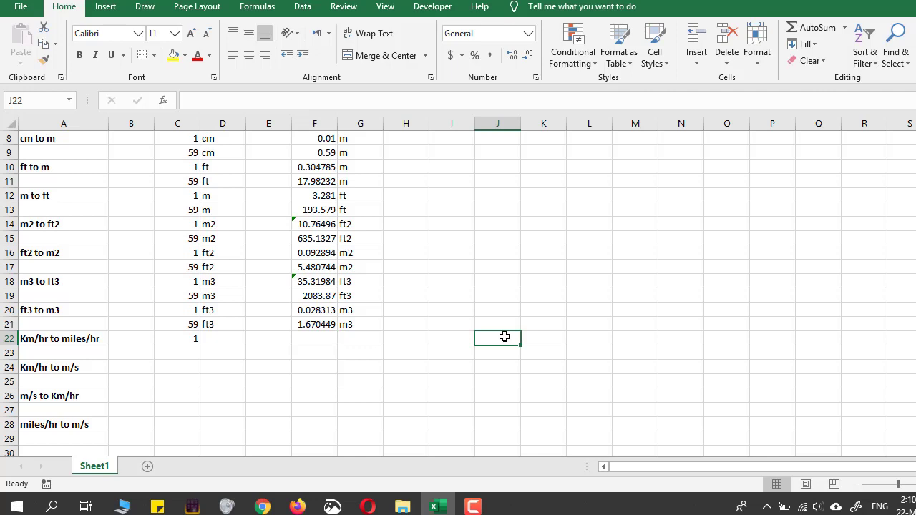
pyautogui.write('=')
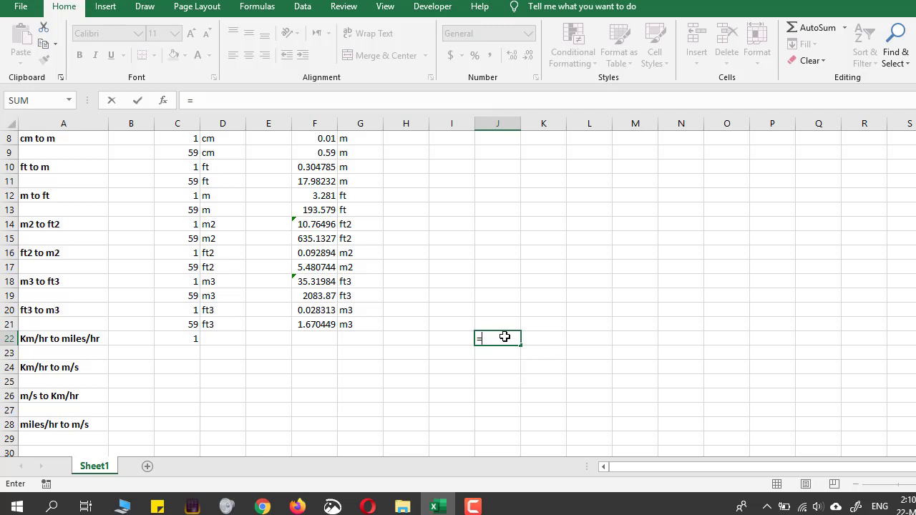
pyautogui.press('Escape')
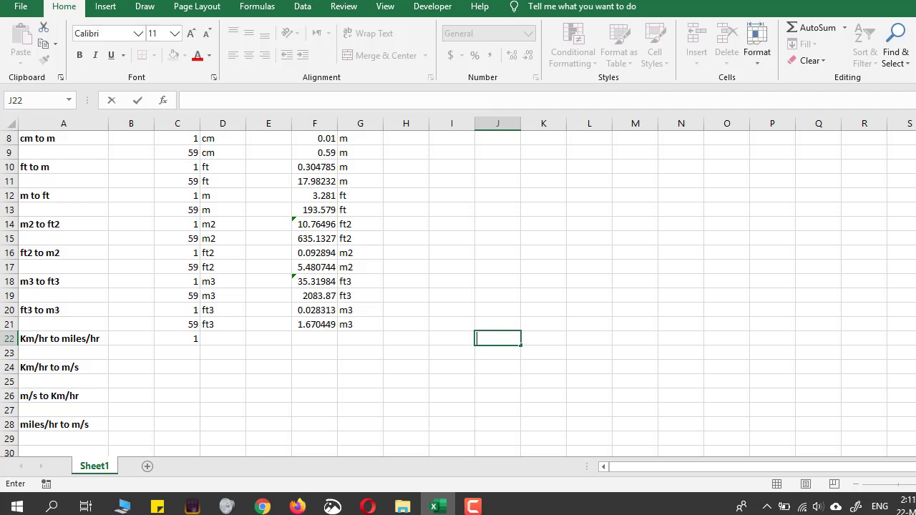
pyautogui.scroll(3, 289, 198)
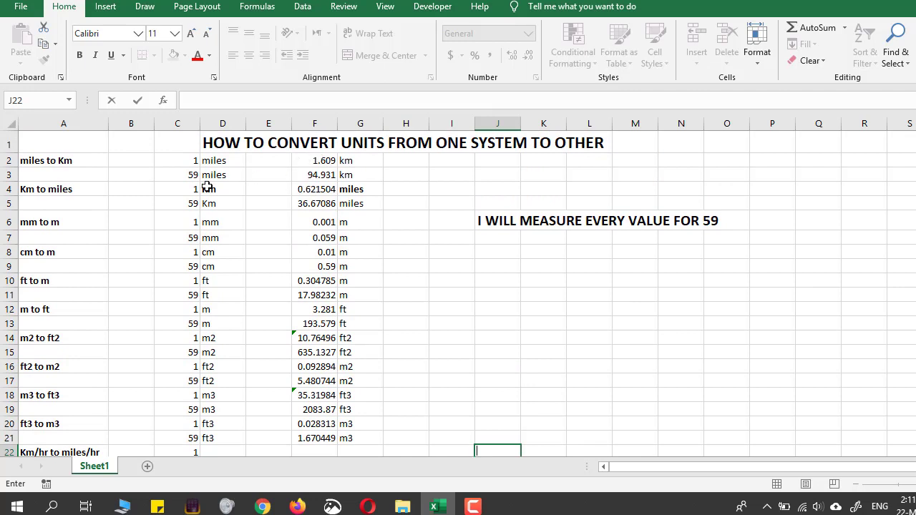
# - Check the Km to miles factor in F4, then enter the unit Km/hr in D22
pyautogui.click(37, 188)
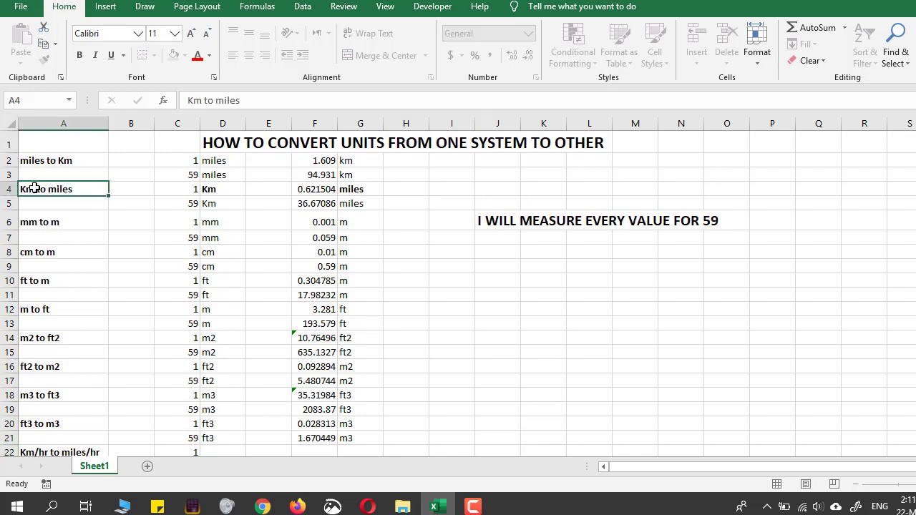
pyautogui.click(78, 156)
pyautogui.click(312, 163)
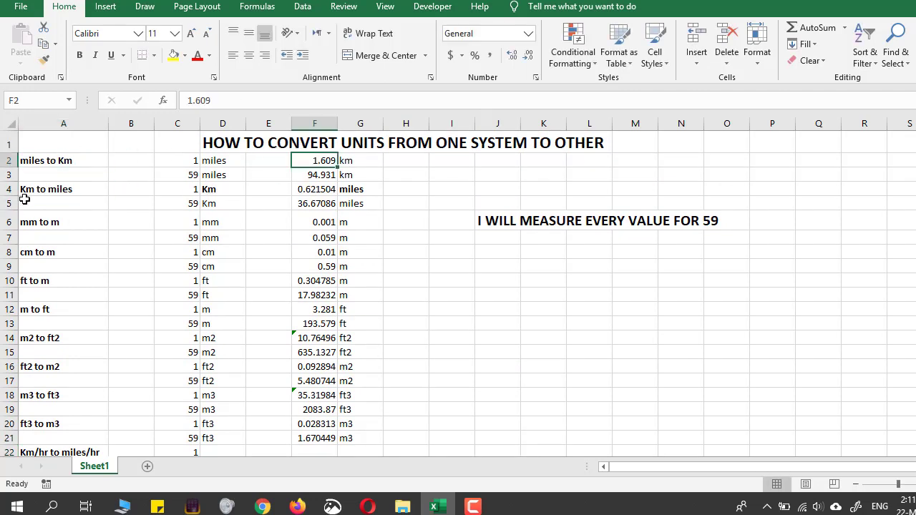
pyautogui.click(45, 190)
pyautogui.click(300, 190)
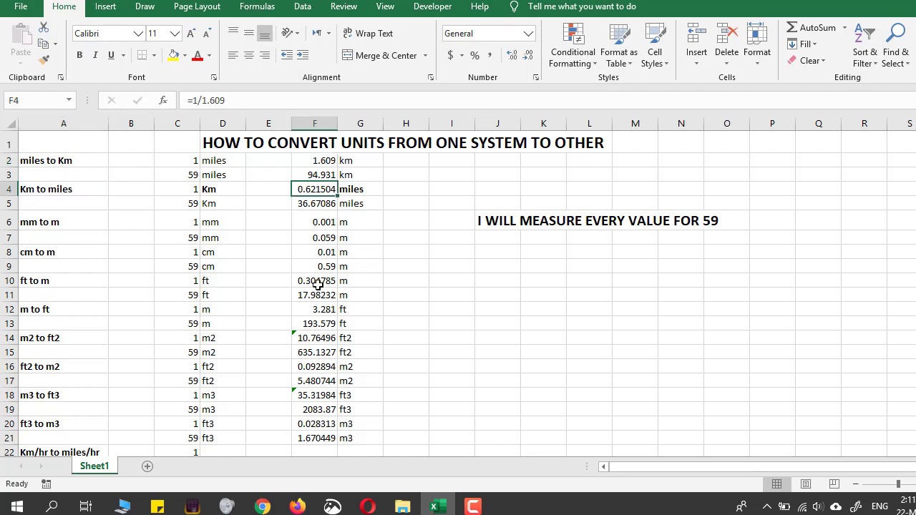
pyautogui.scroll(-3, 318, 284)
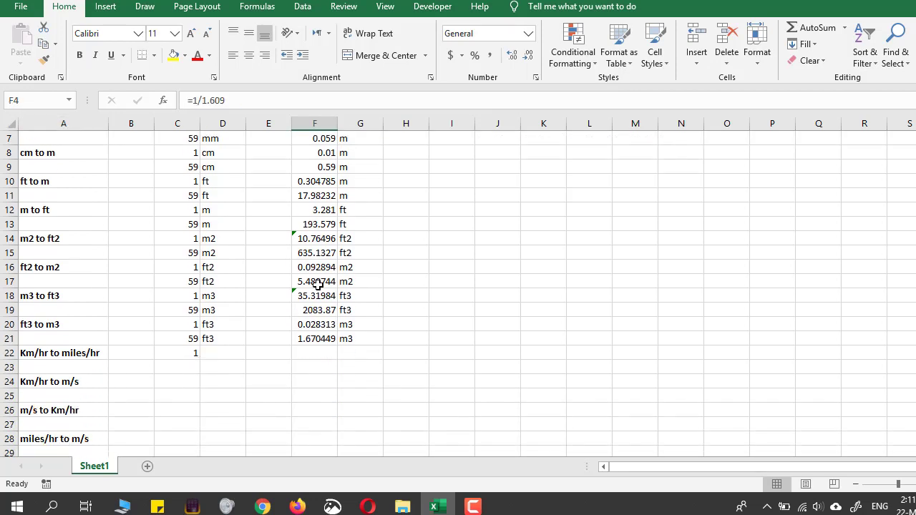
pyautogui.click(181, 340)
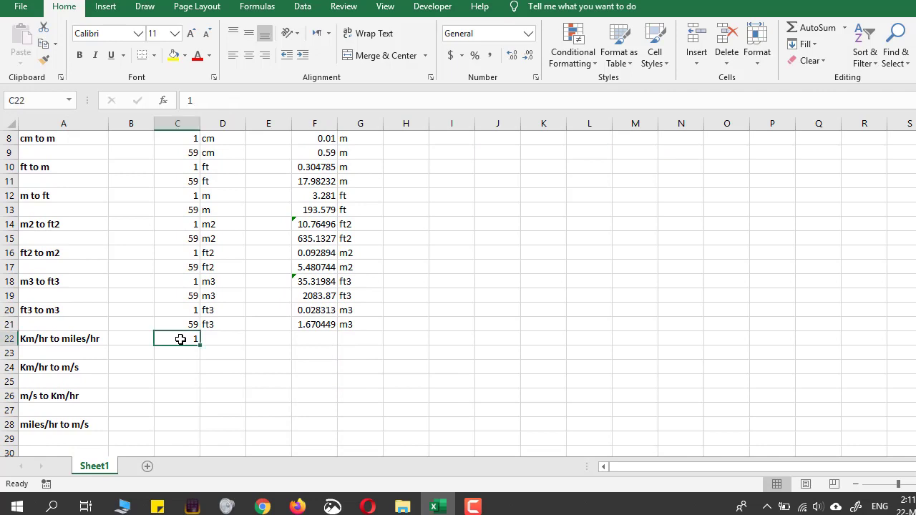
pyautogui.click(227, 337)
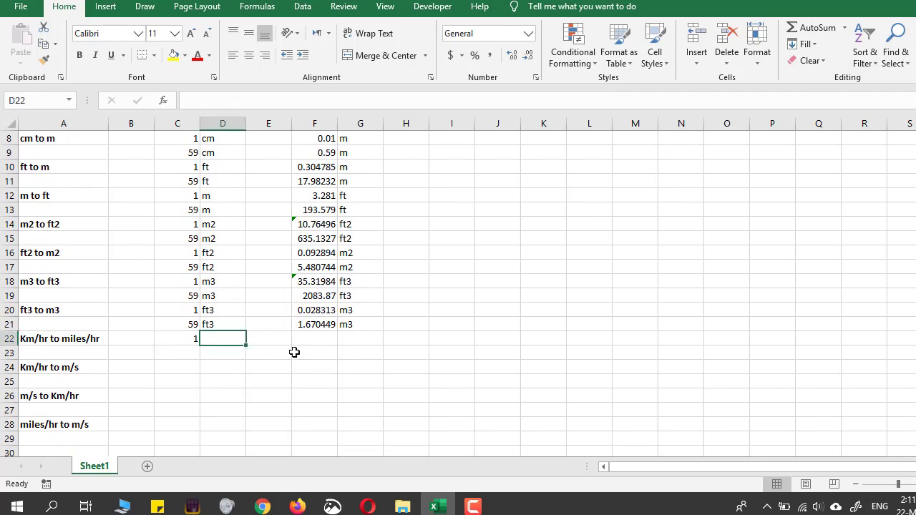
pyautogui.write('Km/hr')
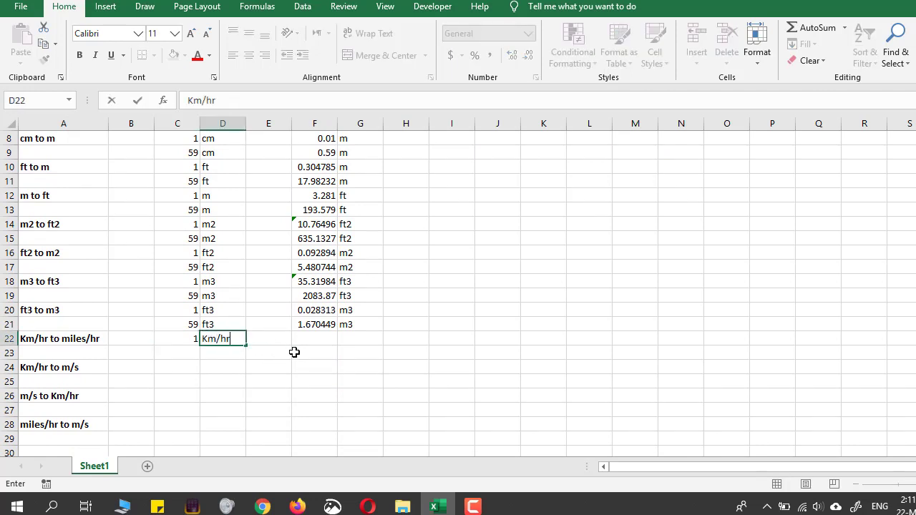
pyautogui.press('Tab')
pyautogui.press('Tab')
# - Copy the Km to miles factor from F4 into F22 as a pasted value, 0.621504
pyautogui.scroll(3, 369, 254)
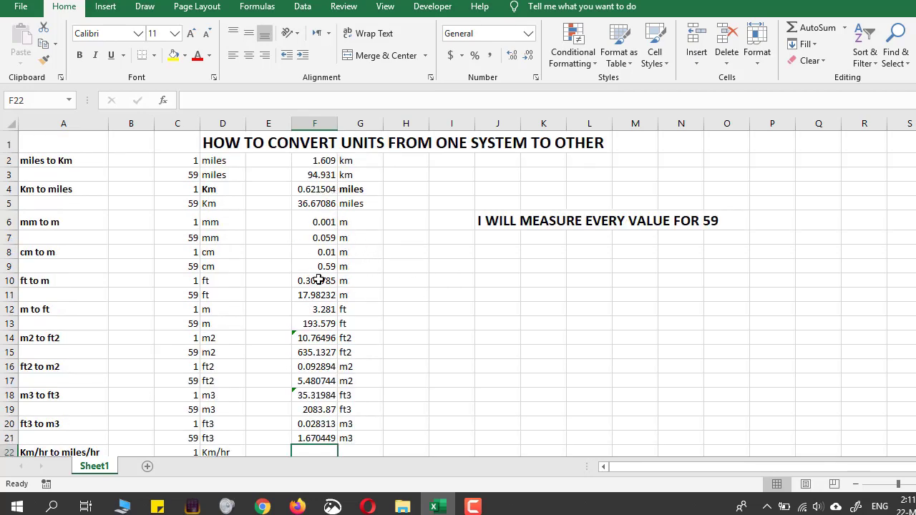
pyautogui.scroll(-1, 318, 280)
pyautogui.scroll(1, 315, 280)
pyautogui.click(320, 190)
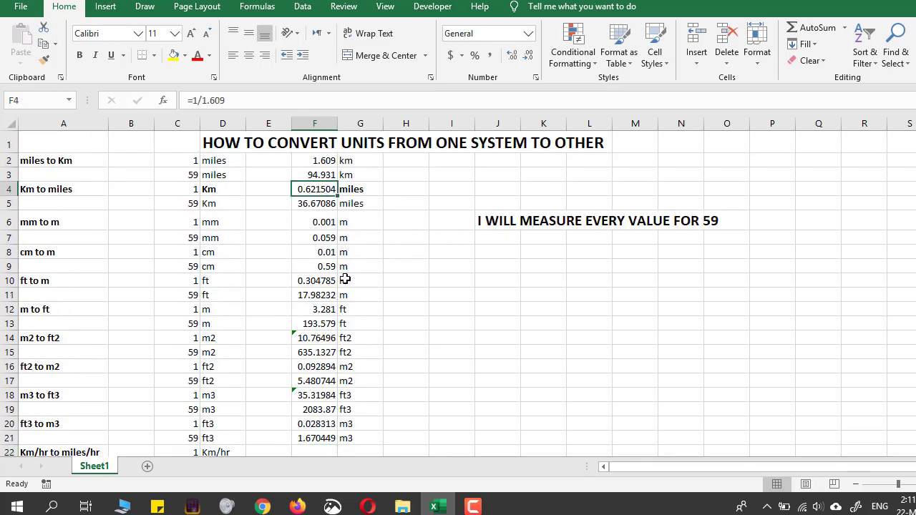
pyautogui.scroll(-2, 345, 279)
pyautogui.scroll(2, 347, 278)
pyautogui.hscroll(1, 347, 278)
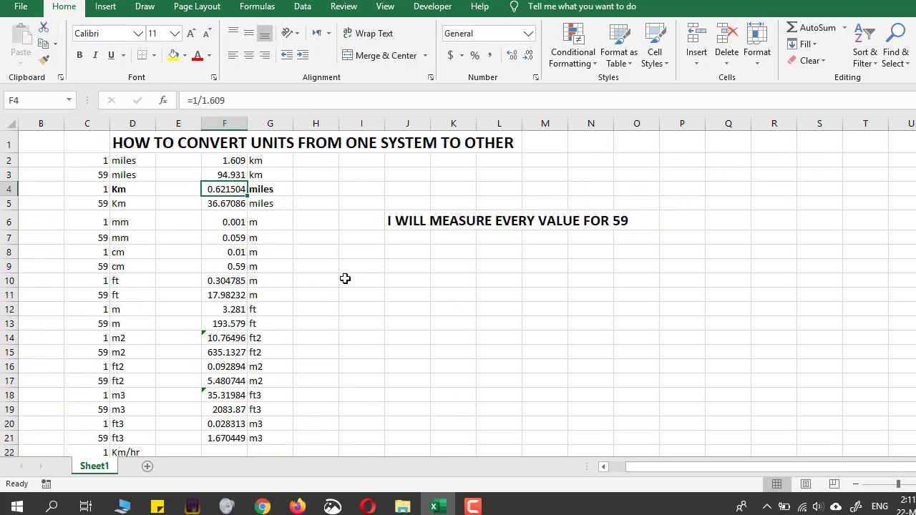
pyautogui.scroll(-1, 345, 279)
pyautogui.hscroll(-1, 345, 279)
pyautogui.scroll(-3, 345, 279)
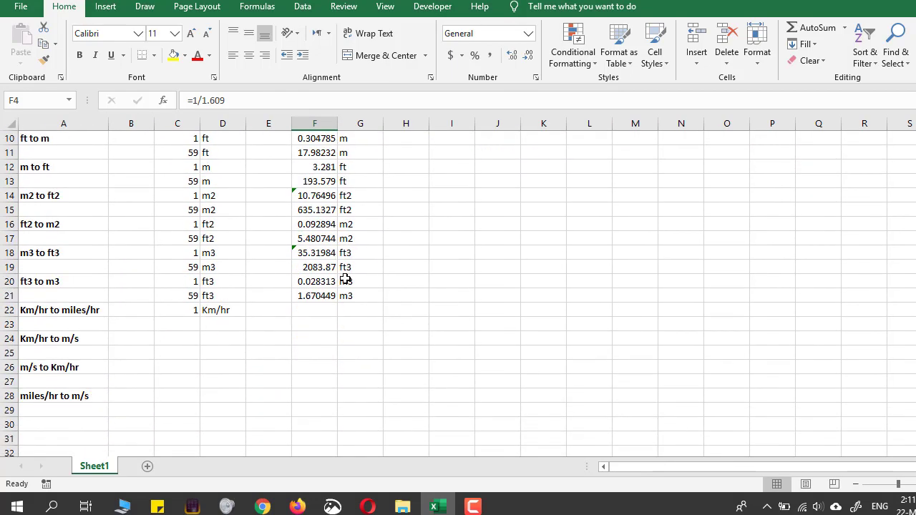
pyautogui.hotkey('ctrl', 'c')
pyautogui.click(308, 307)
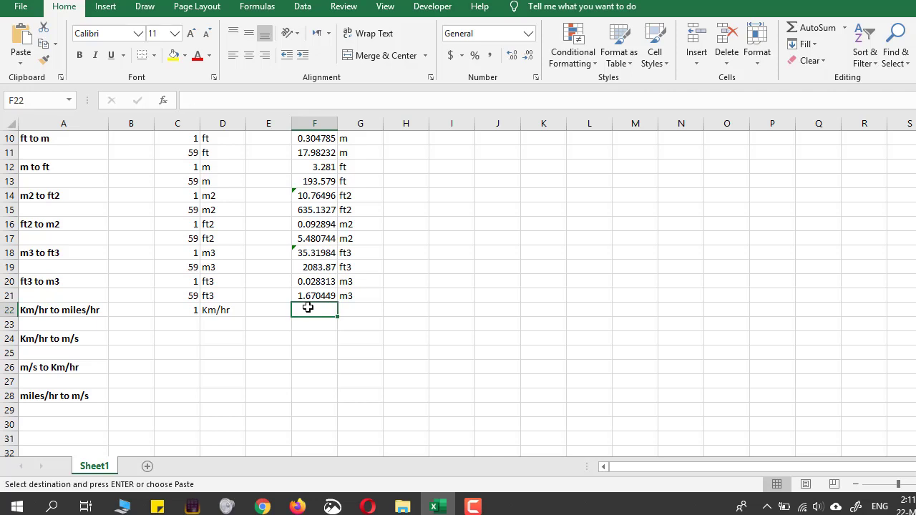
pyautogui.rightClick(308, 307)
pyautogui.click(360, 40)
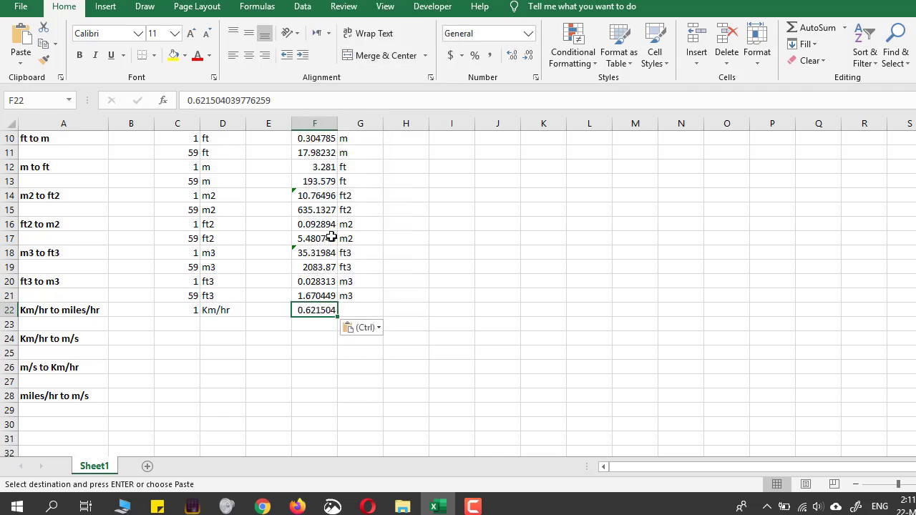
pyautogui.click(353, 307)
# - Label the 0.621504 result in G22 as mph
pyautogui.write('m')
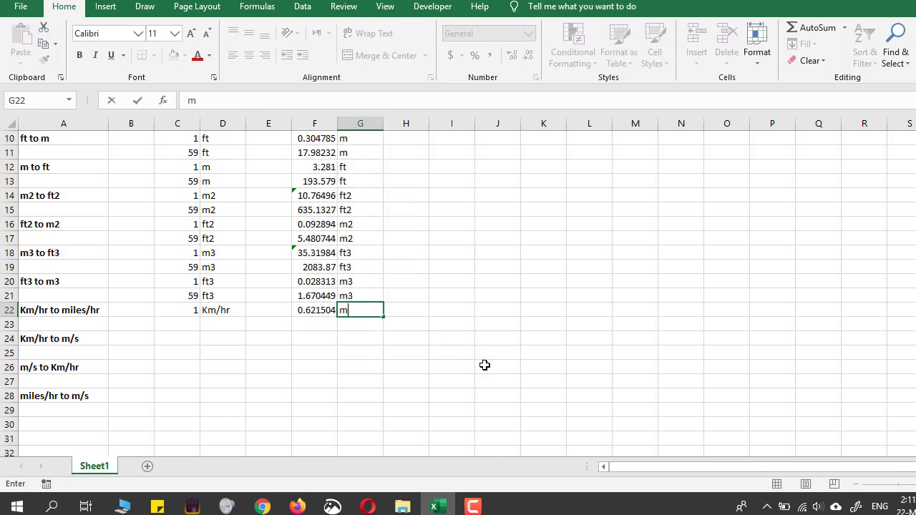
pyautogui.write('/h')
pyautogui.press('BackSpace')
pyautogui.press('BackSpace')
pyautogui.press('BackSpace')
pyautogui.write('miles')
pyautogui.press('BackSpace')
pyautogui.press('BackSpace')
pyautogui.press('BackSpace')
pyautogui.press('BackSpace')
pyautogui.write('ph')
pyautogui.press('Return')
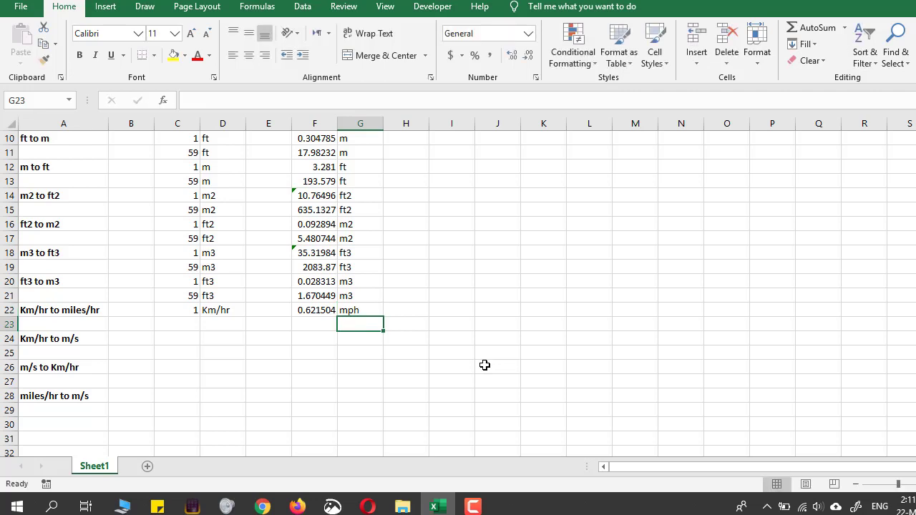
# - Fill row 23 with 59, Km/hr, formula =59*F22 and unit mph
pyautogui.press('Left')
pyautogui.press('Left')
pyautogui.press('Left')
pyautogui.press('Left')
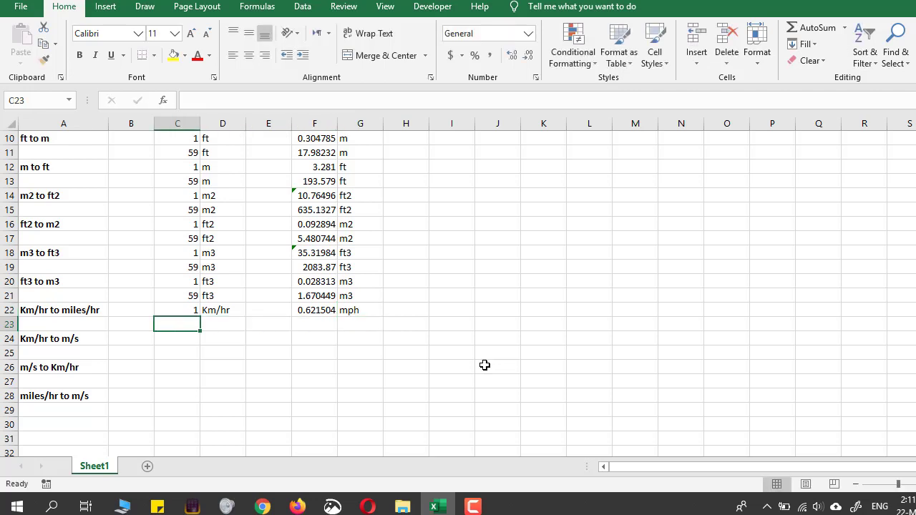
pyautogui.write('59')
pyautogui.press('Right')
pyautogui.write('Km')
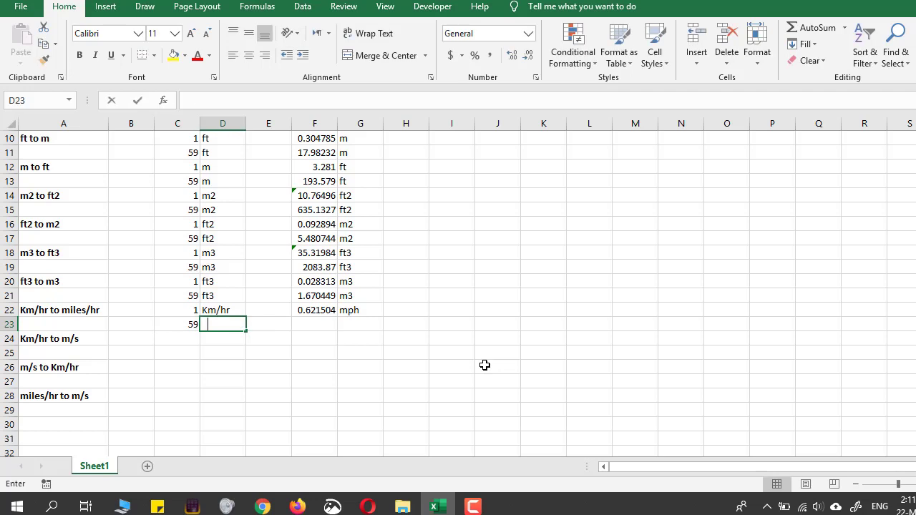
pyautogui.write('/hr')
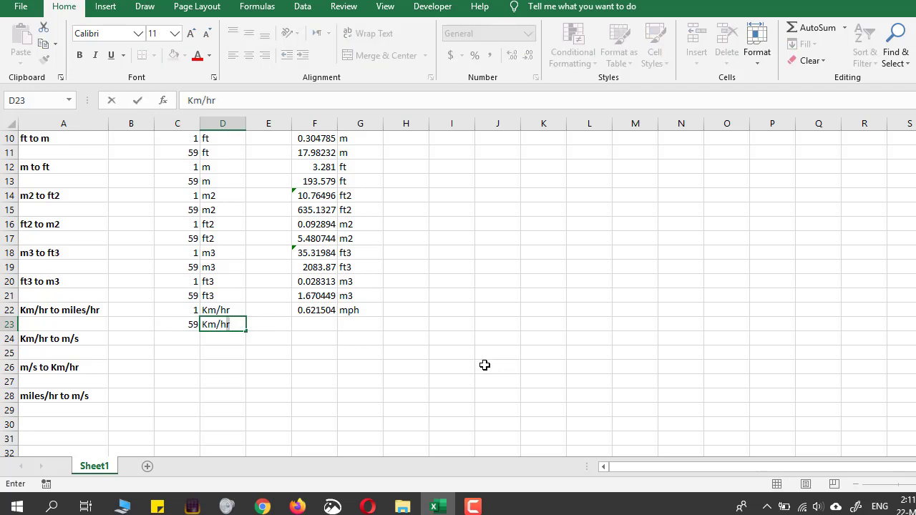
pyautogui.press('Right')
pyautogui.press('Right')
pyautogui.write('=')
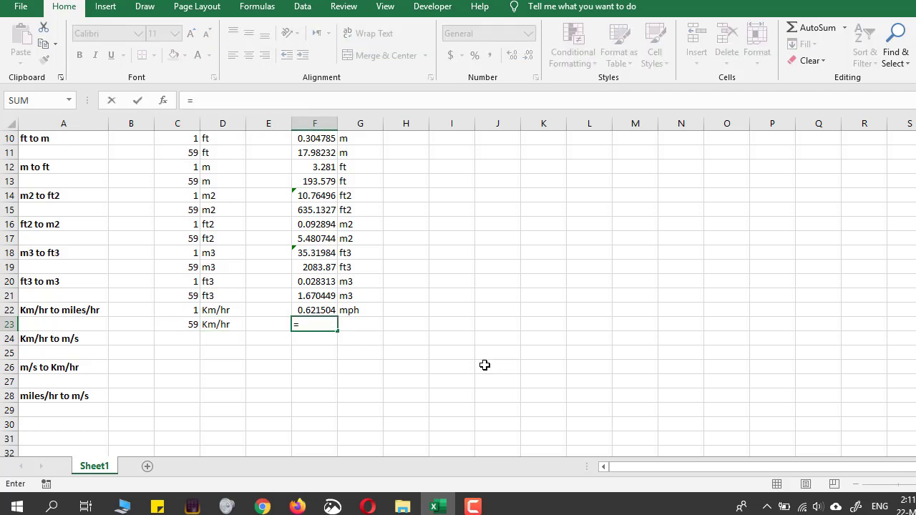
pyautogui.write('59*')
pyautogui.click(332, 310)
pyautogui.press('Return')
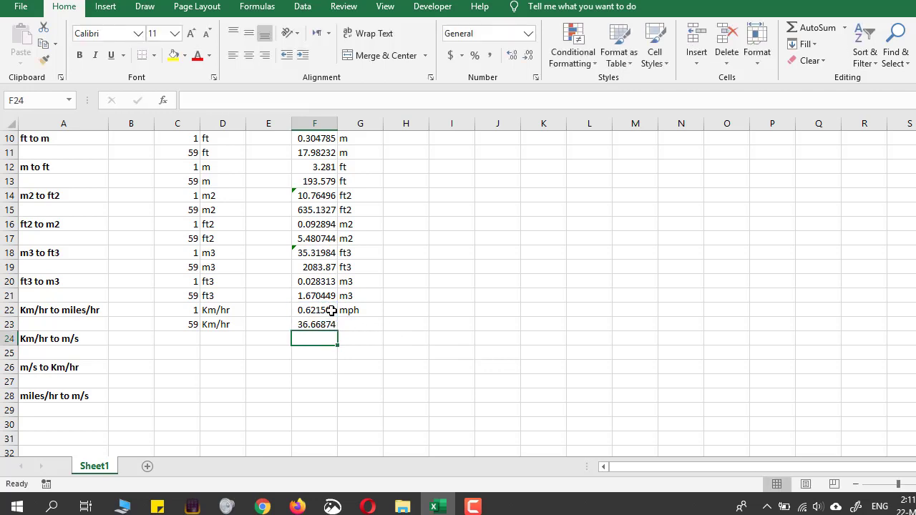
pyautogui.click(367, 325)
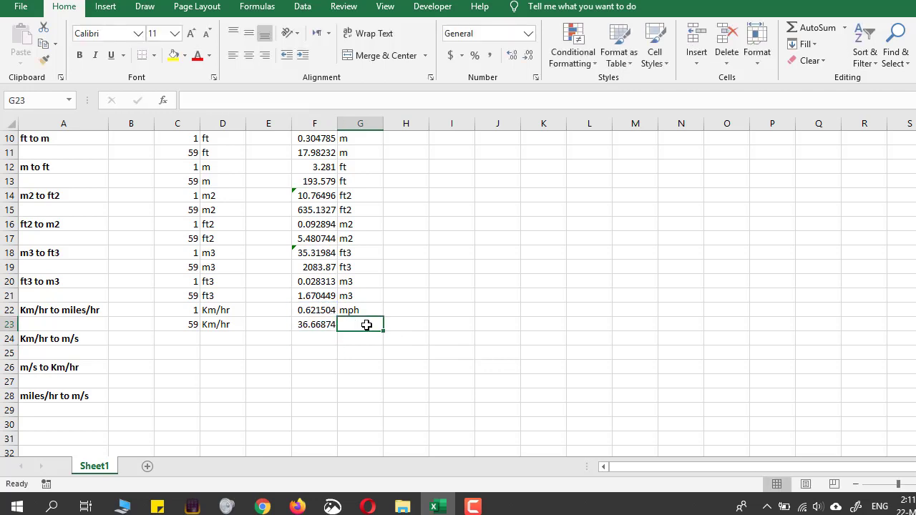
pyautogui.write('mph')
pyautogui.press('Return')
pyautogui.press('Left')
pyautogui.press('Left')
pyautogui.press('Left')
pyautogui.press('Left')
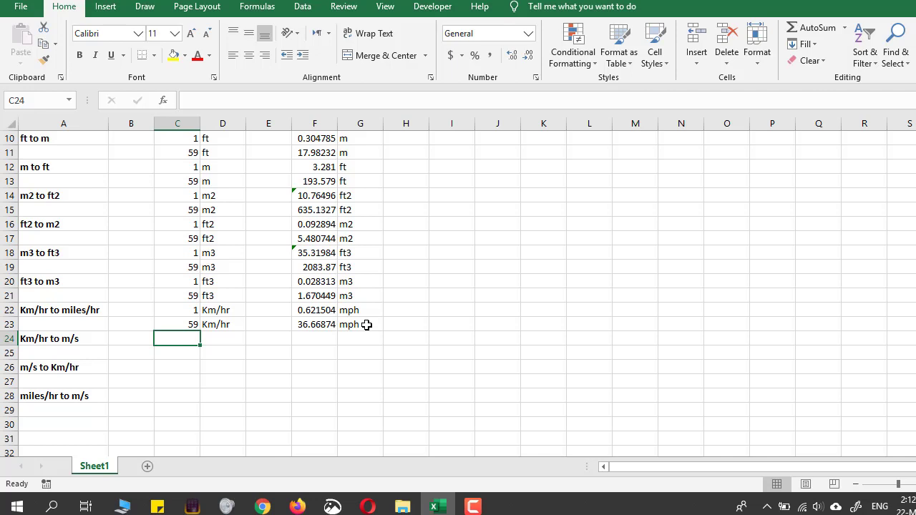
# - Enter the units Km/hr in D24 and m/s in G24
pyautogui.press('Right')
pyautogui.write('Km/')
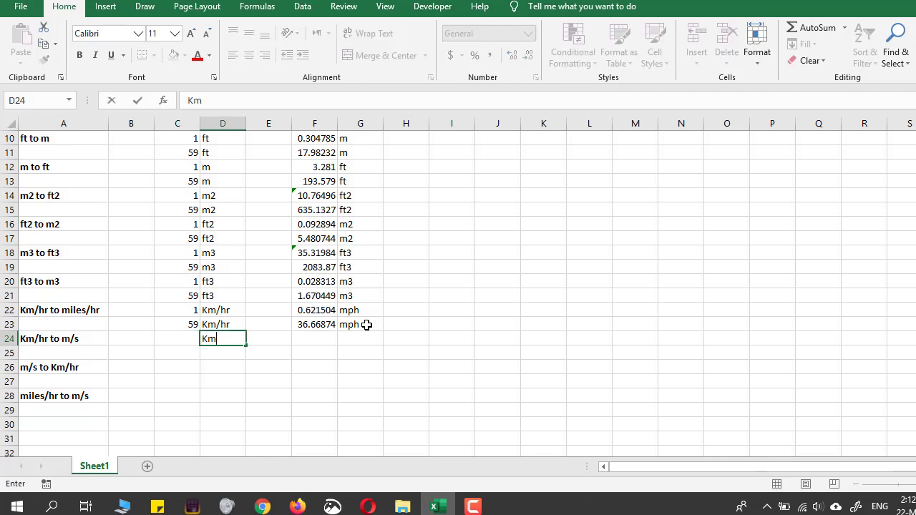
pyautogui.press('Right')
pyautogui.press('Right')
pyautogui.press('Right')
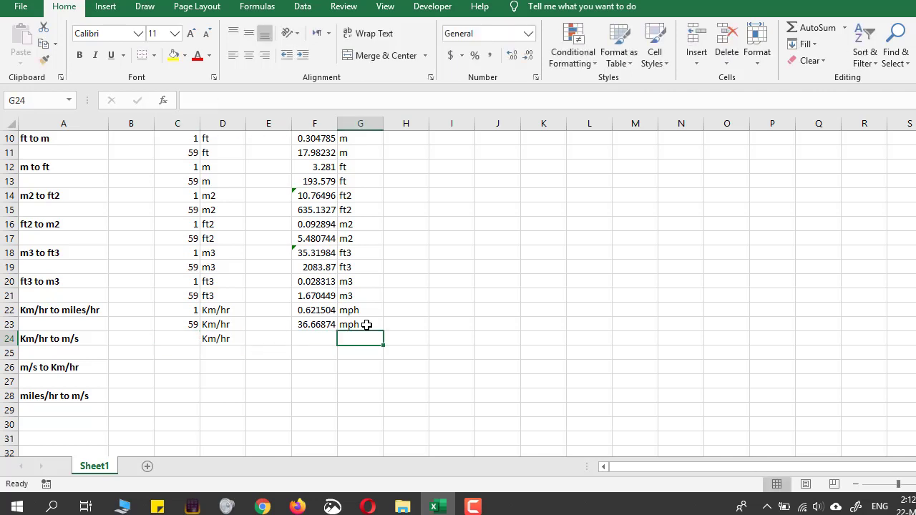
pyautogui.write('m/s')
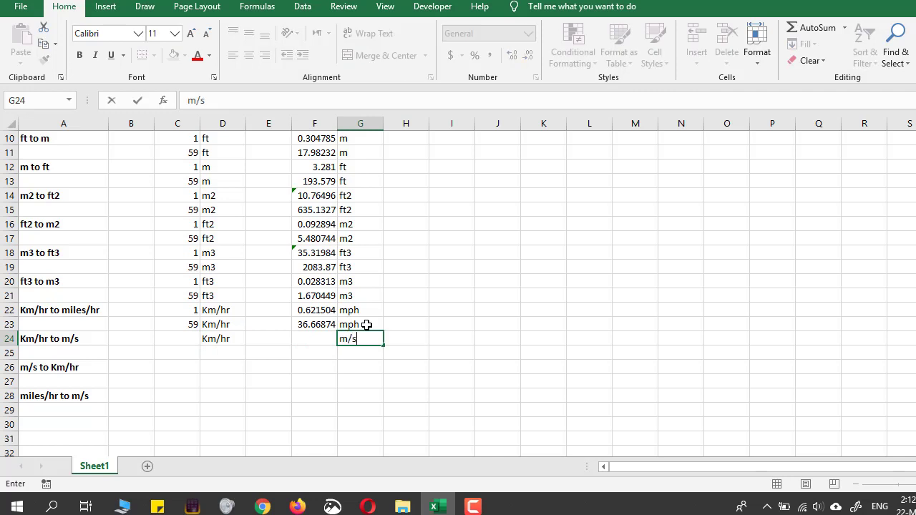
pyautogui.press('Left')
pyautogui.press('Left')
pyautogui.press('Left')
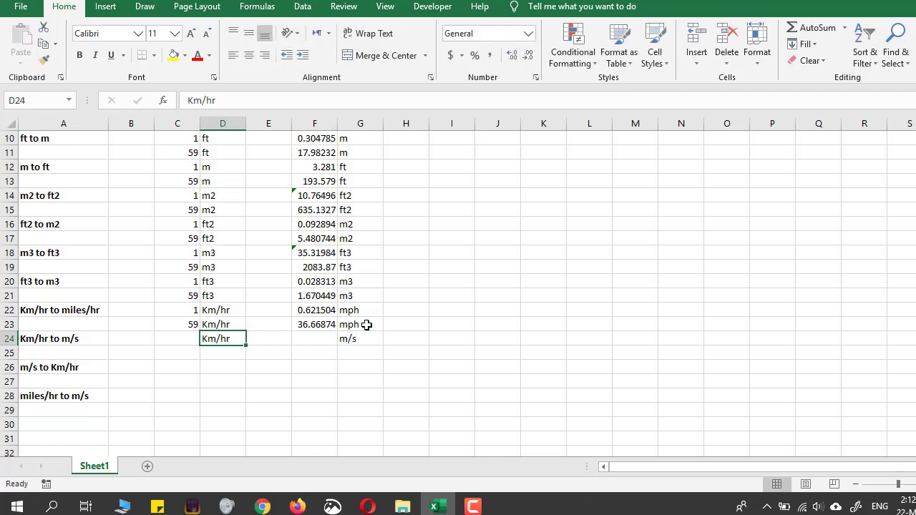
# - Start the conversion formula =1000/ in J24
pyautogui.press('Right')
pyautogui.press('Right')
pyautogui.press('Right')
pyautogui.press('Right')
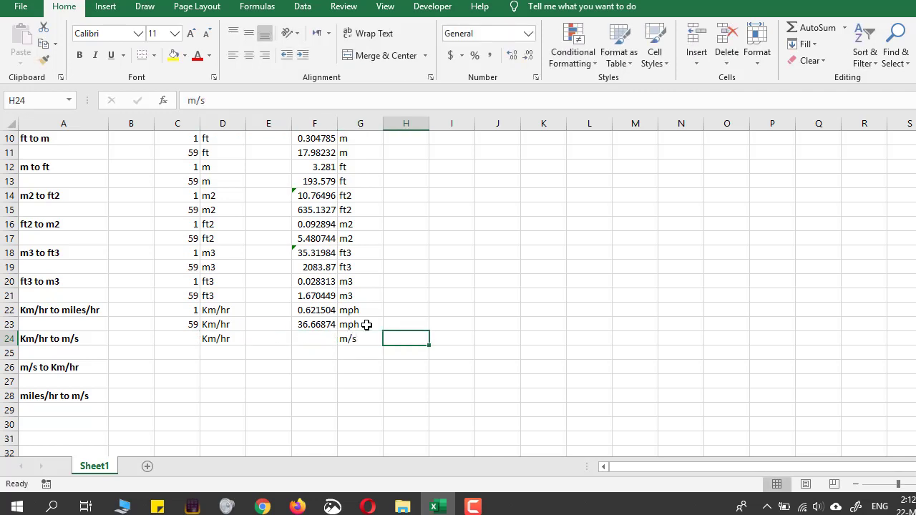
pyautogui.press('Right')
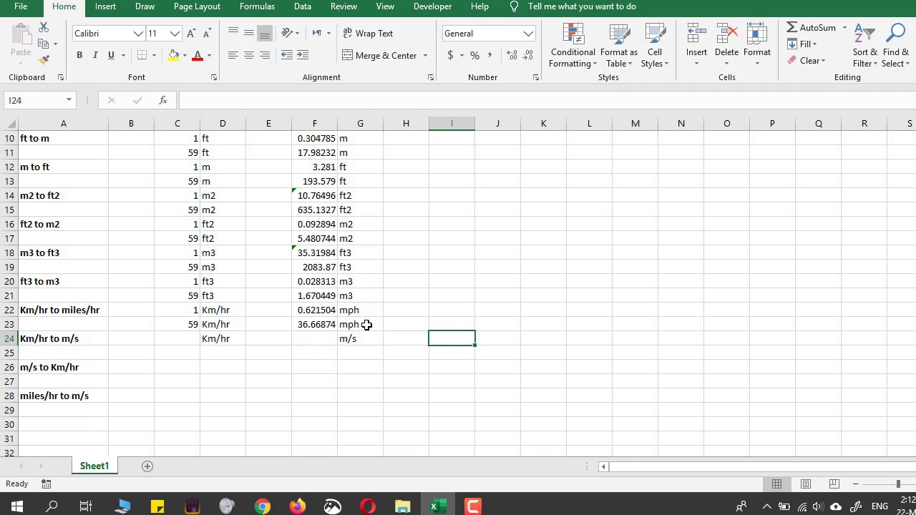
pyautogui.press('Right')
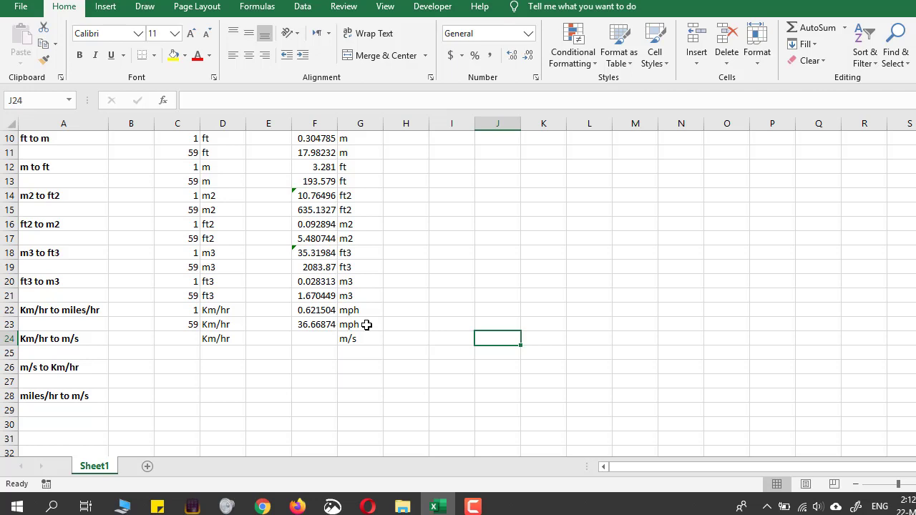
pyautogui.write('=')
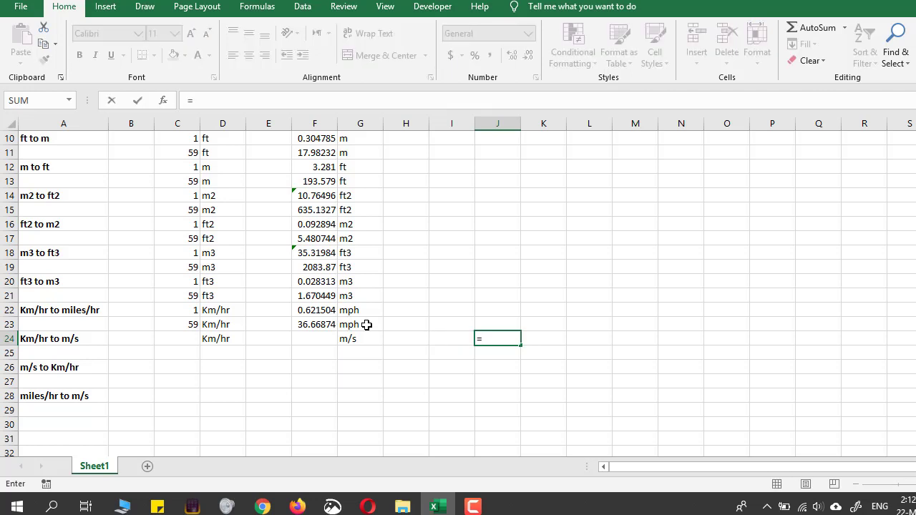
pyautogui.write('1000')
pyautogui.write('/(')
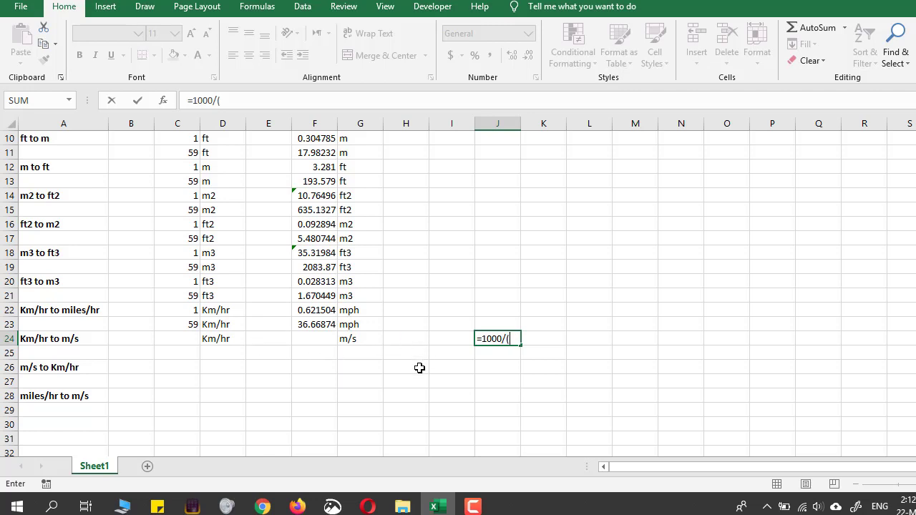
# - Complete J24 as =1000/(60*60), giving the 0.277778 km/h-to-m/s factor
pyautogui.click(510, 339)
pyautogui.write('60*60')
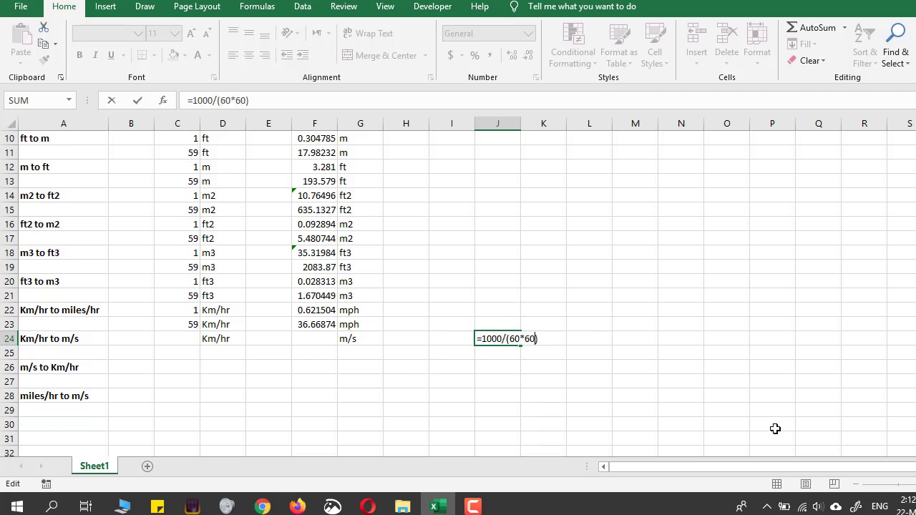
pyautogui.press('Return')
pyautogui.press('Up')
pyautogui.press('Right')
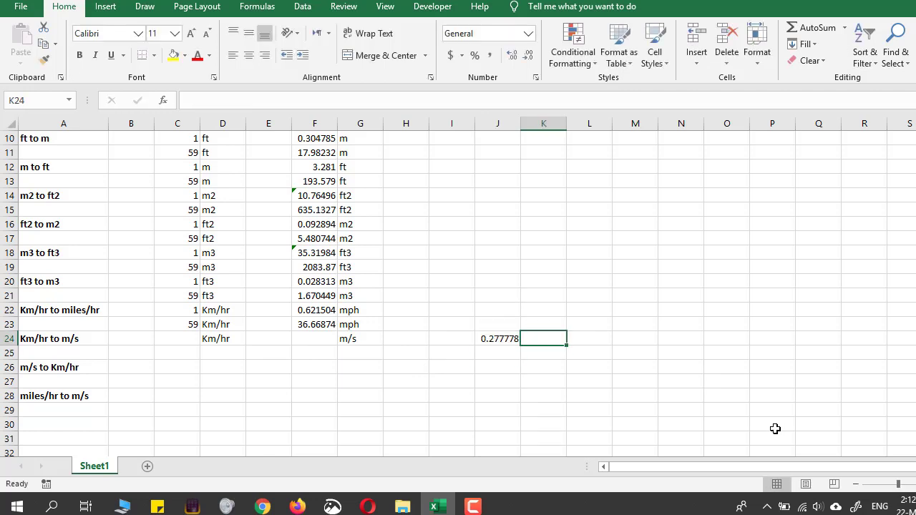
pyautogui.press('Left')
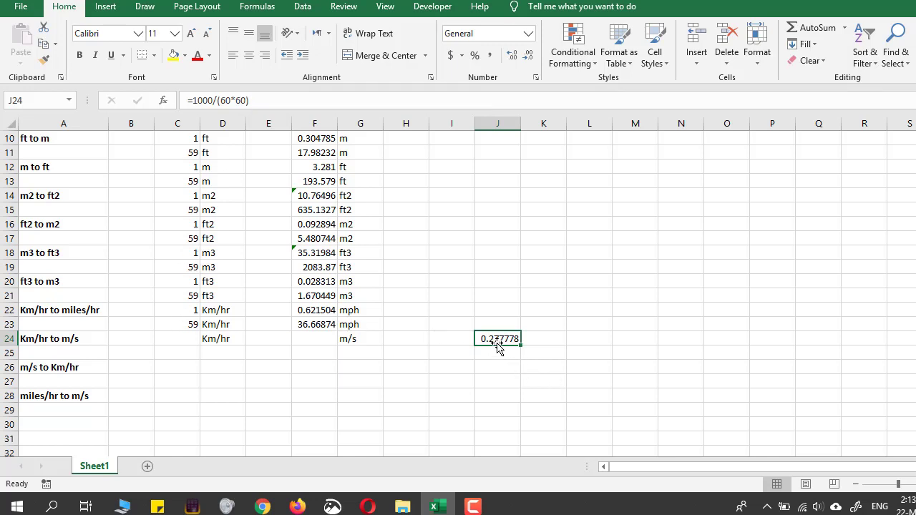
# - Enter 1 in C24 and 0.27778 as the m/s result in F24
pyautogui.click(179, 338)
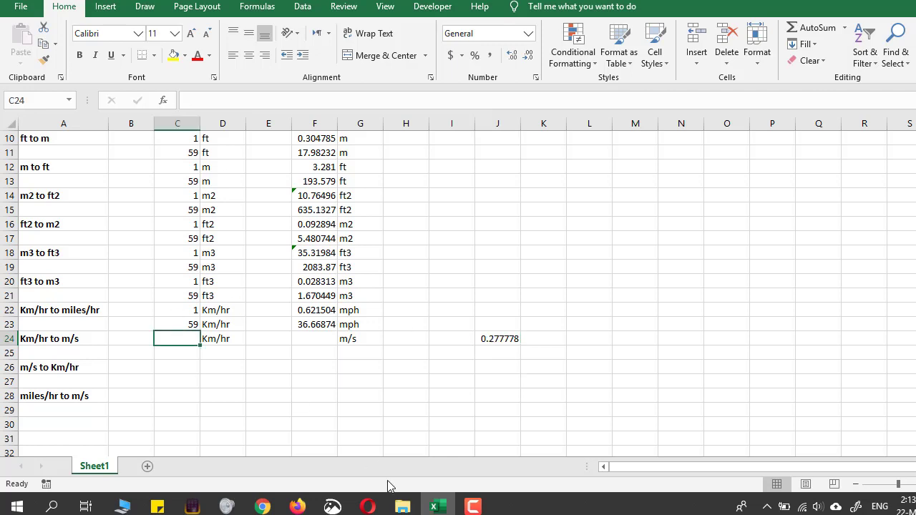
pyautogui.write('1')
pyautogui.press('Right')
pyautogui.press('Right')
pyautogui.press('Right')
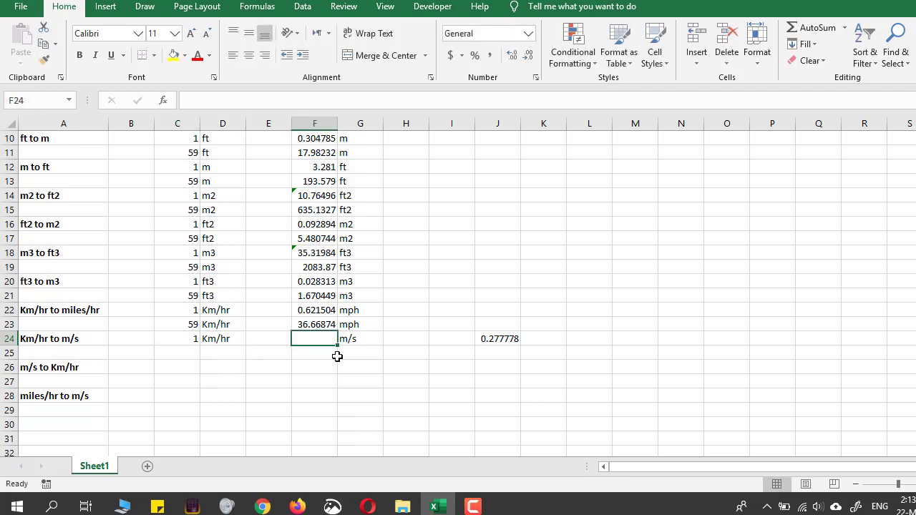
pyautogui.write('0.2')
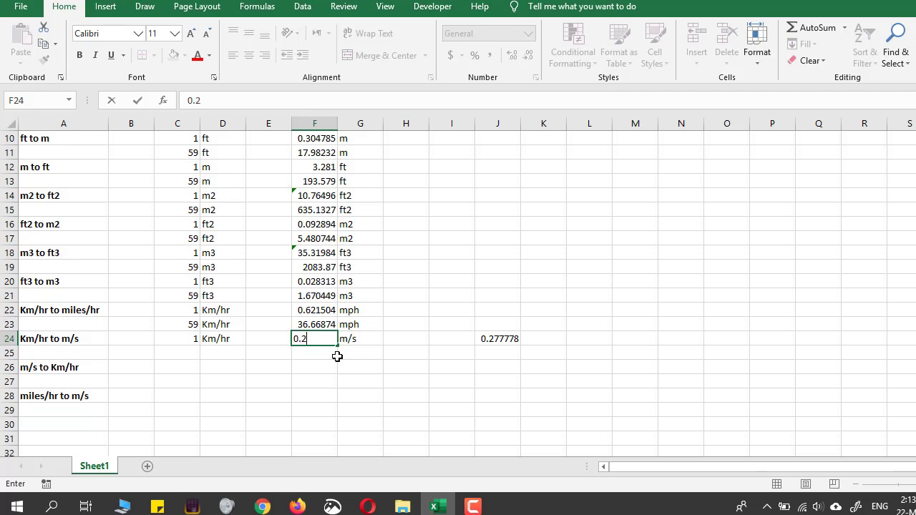
pyautogui.write('7778')
pyautogui.press('Left')
# - Enter 59 and the unit Km/hr in C25:D25
pyautogui.press('Left')
pyautogui.press('Down')
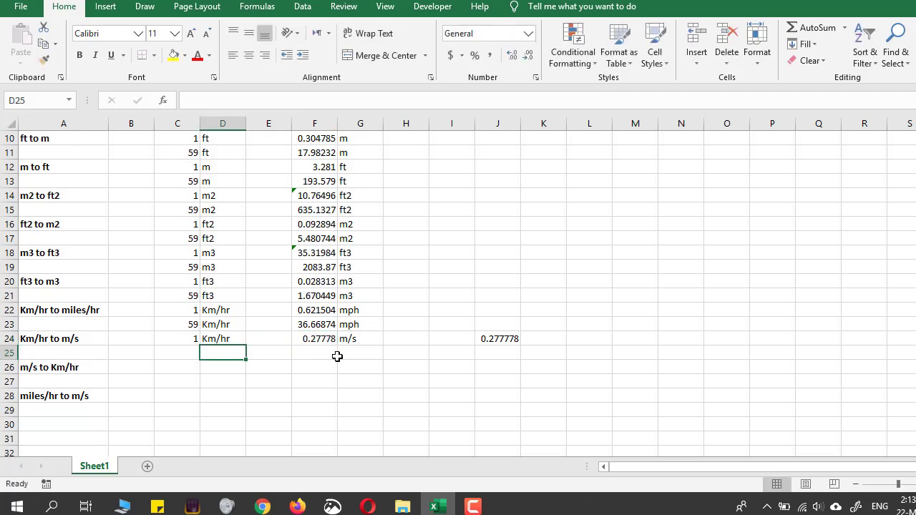
pyautogui.press('Left')
pyautogui.write('59')
pyautogui.press('Right')
pyautogui.write('Km/hr')
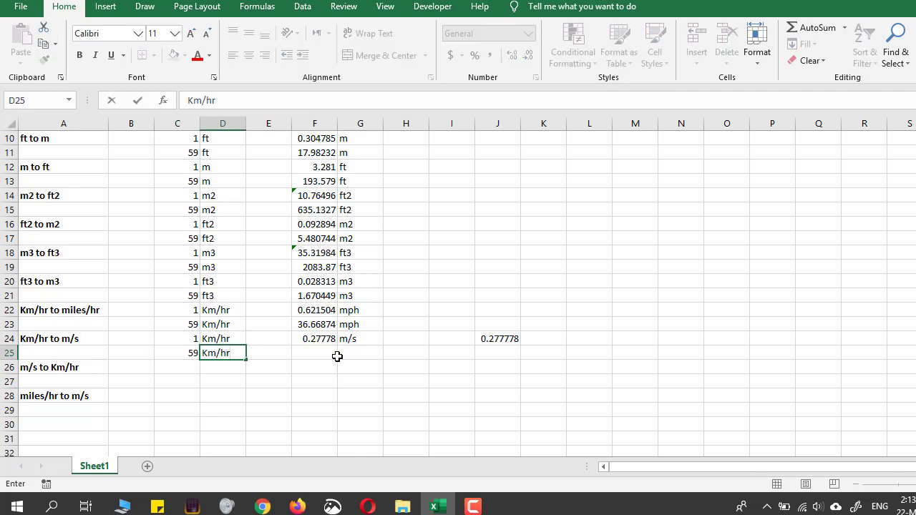
# - In F25 enter =F24*C25, giving 16.38902
pyautogui.click(337, 355)
pyautogui.write('=')
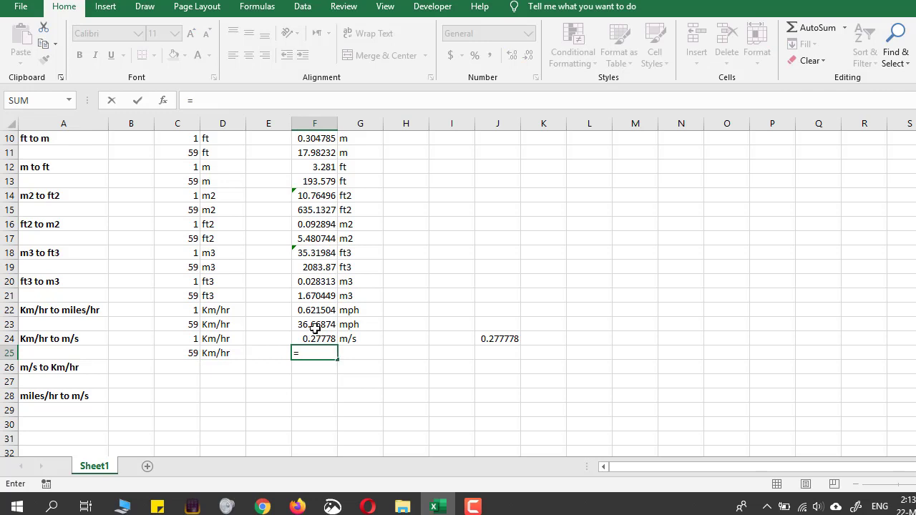
pyautogui.click(315, 341)
pyautogui.write('*')
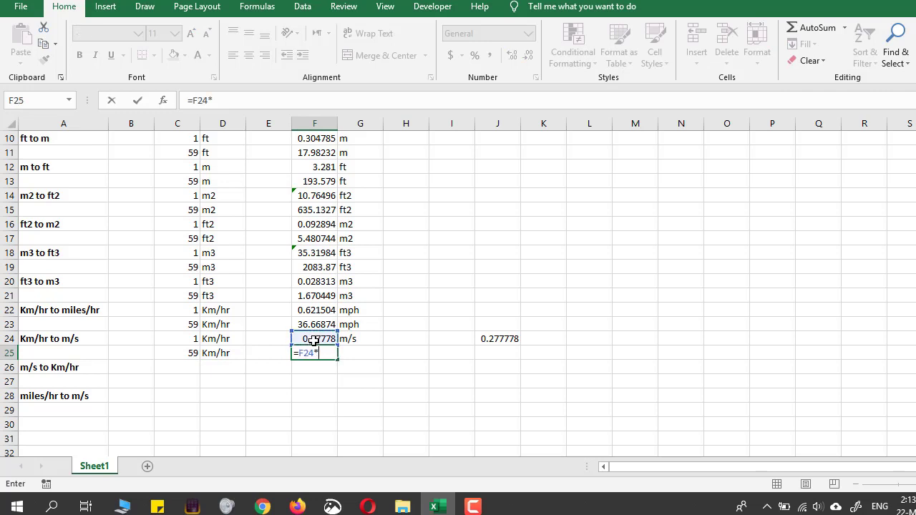
pyautogui.click(179, 354)
pyautogui.press('Return')
# - Label the F25 result with the unit m/s in G25
pyautogui.press('Up')
pyautogui.press('Right')
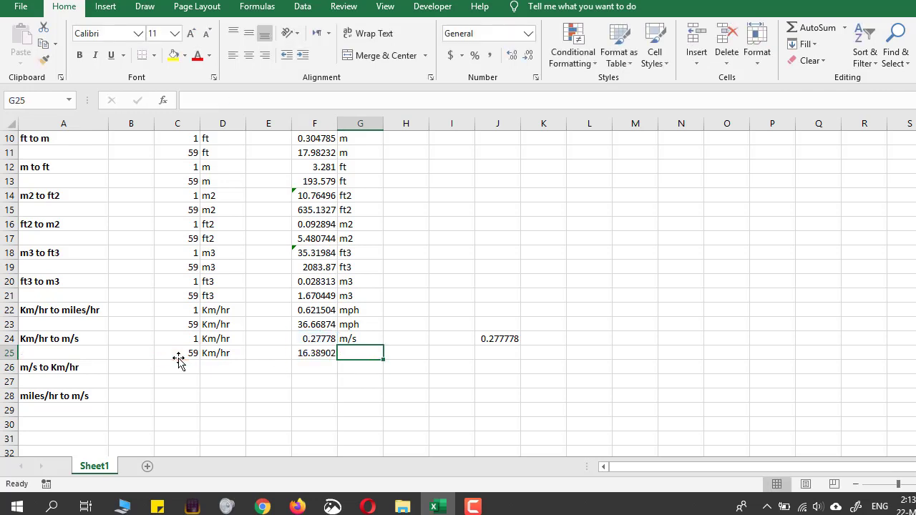
pyautogui.write('m')
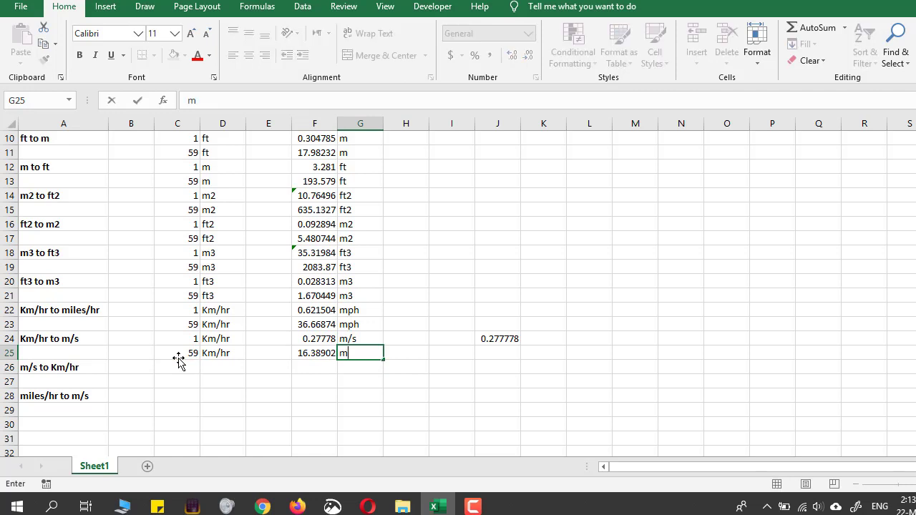
pyautogui.write('/s')
pyautogui.press('Up')
pyautogui.press('Left')
pyautogui.press('Left')
pyautogui.press('Left')
pyautogui.press('Down')
pyautogui.press('Left')
pyautogui.press('Down')
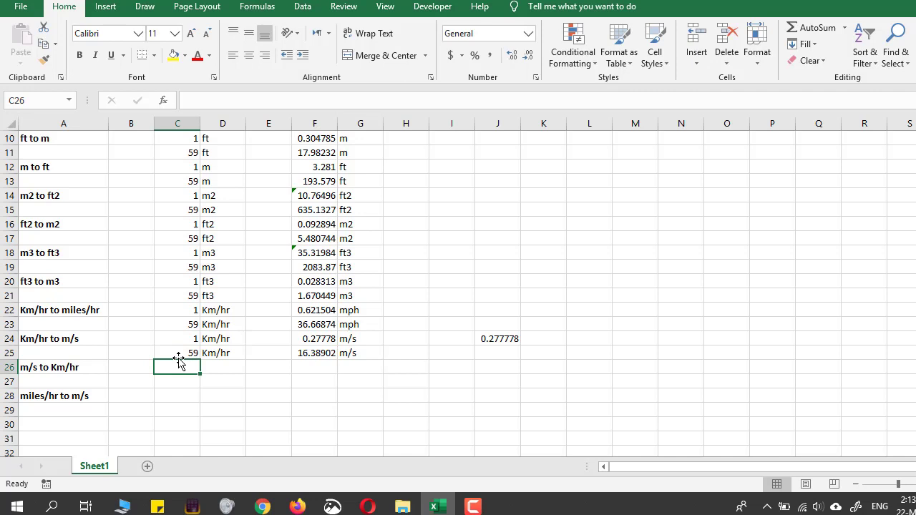
pyautogui.press('Right')
pyautogui.press('Right')
pyautogui.press('Right')
pyautogui.press('Right')
pyautogui.press('Right')
pyautogui.press('Right')
pyautogui.press('Right')
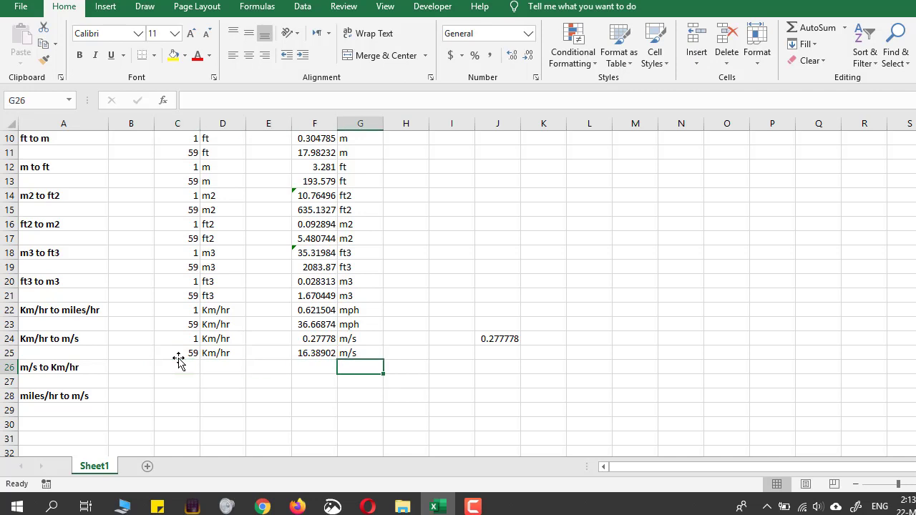
pyautogui.press('Up')
pyautogui.press('Right')
# - In K25 enter =1/J24 to get the 3.6 inverse factor
pyautogui.press('Up')
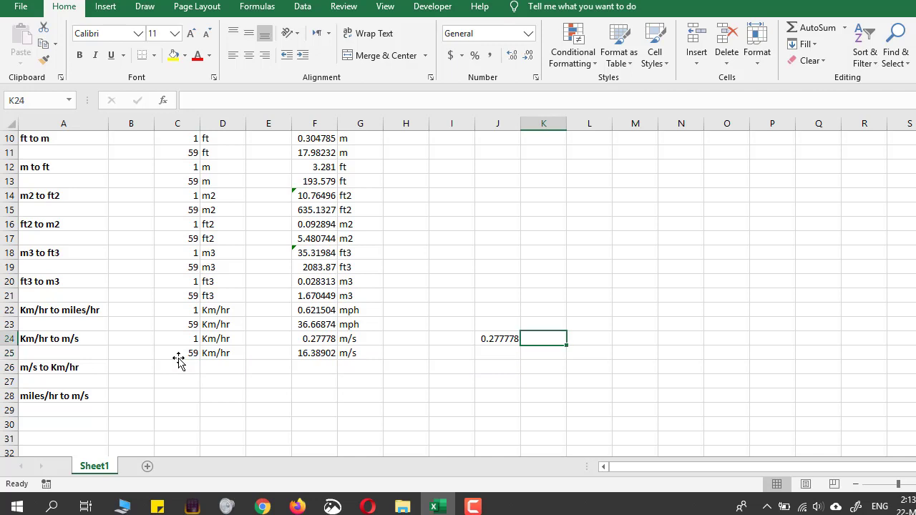
pyautogui.press('Right')
pyautogui.press('Down')
pyautogui.press('Left')
pyautogui.write('=')
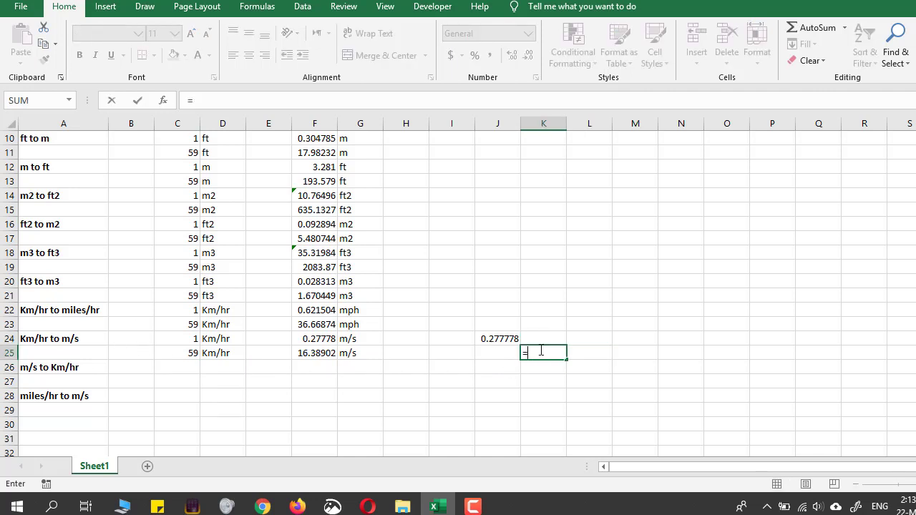
pyautogui.write('1/')
pyautogui.click(505, 338)
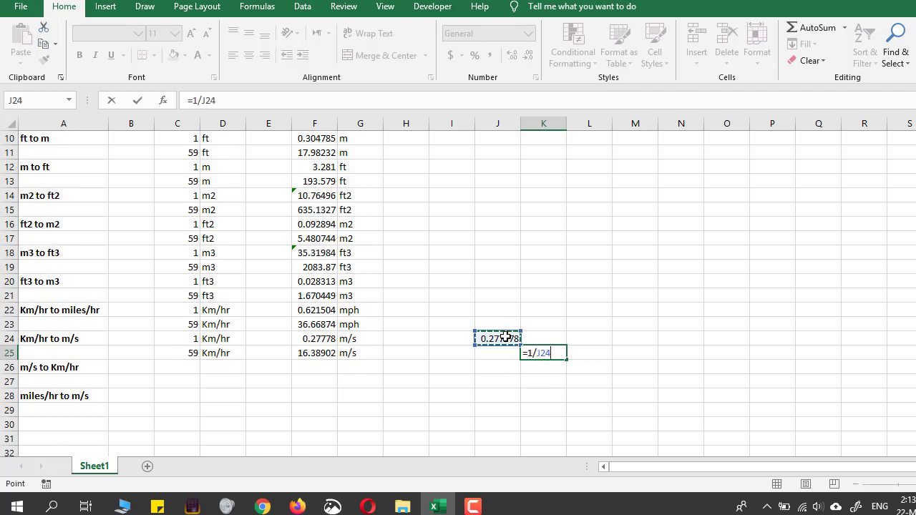
pyautogui.press('Return')
pyautogui.press('Up')
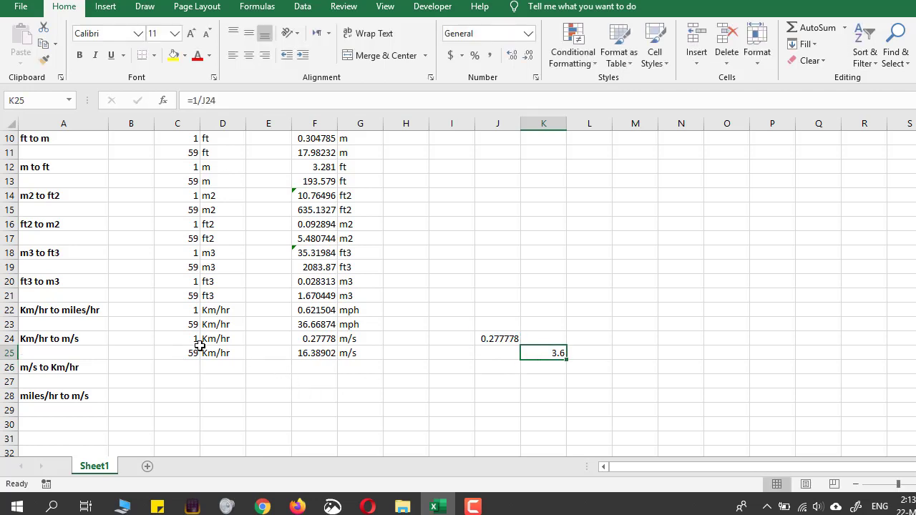
# - Fill row 26 with 1, m/s, 3.6 and Km/hr
pyautogui.click(187, 367)
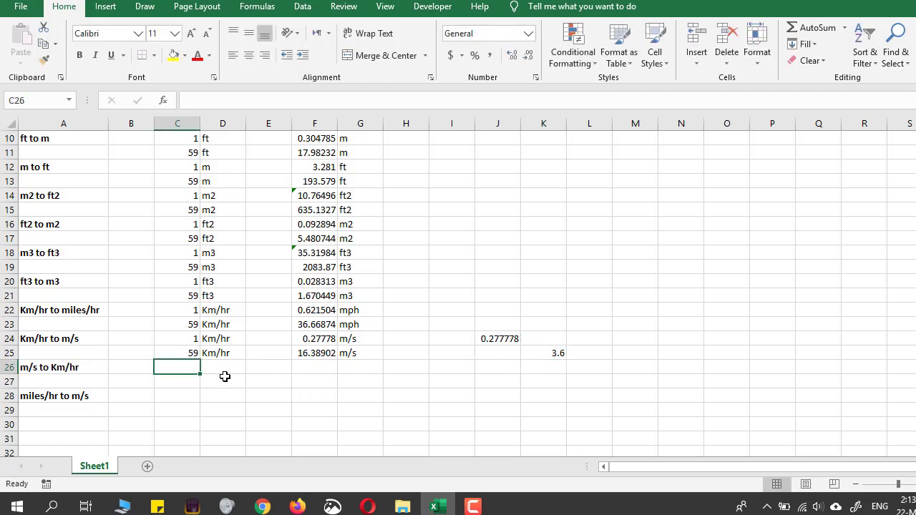
pyautogui.write('1')
pyautogui.press('Tab')
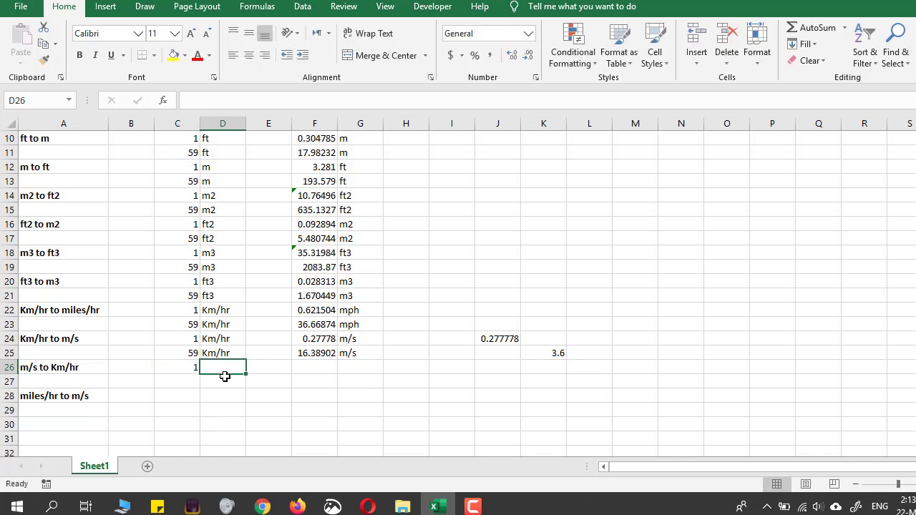
pyautogui.write('m/s')
pyautogui.press('Tab')
pyautogui.press('Tab')
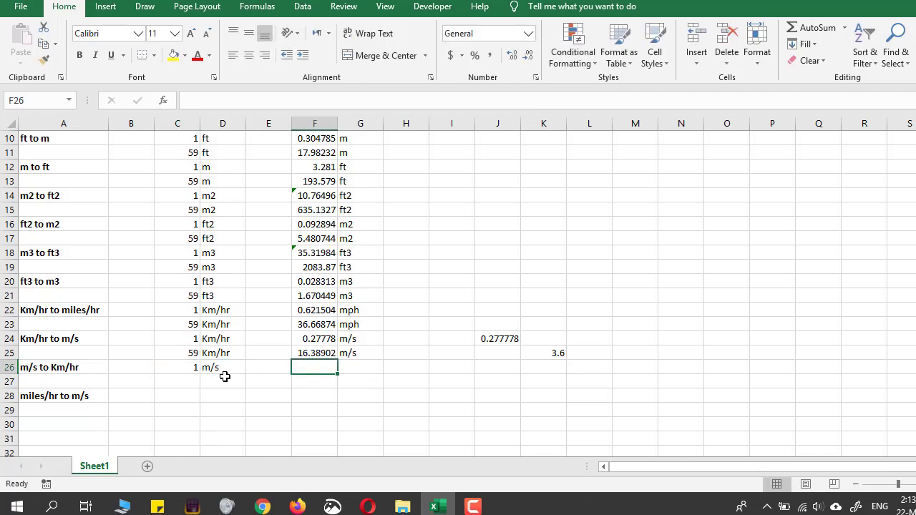
pyautogui.write('3.6')
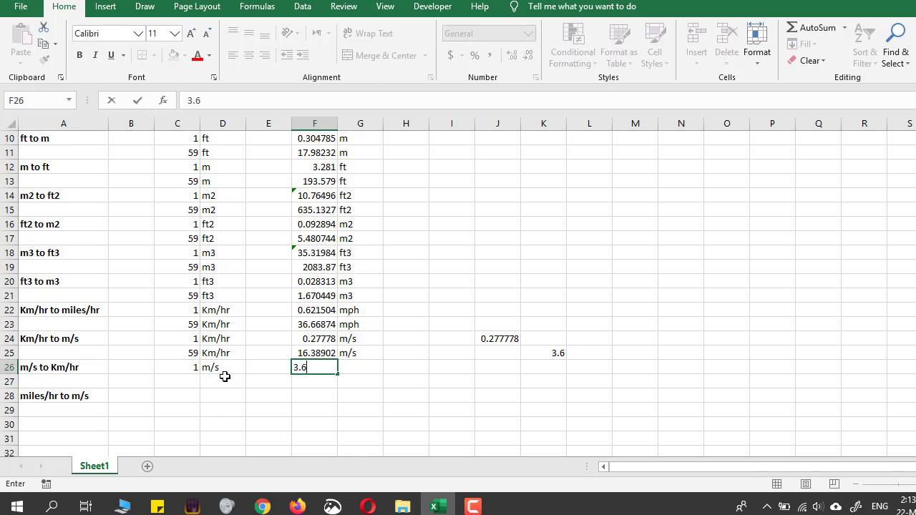
pyautogui.press('Tab')
pyautogui.write('Km')
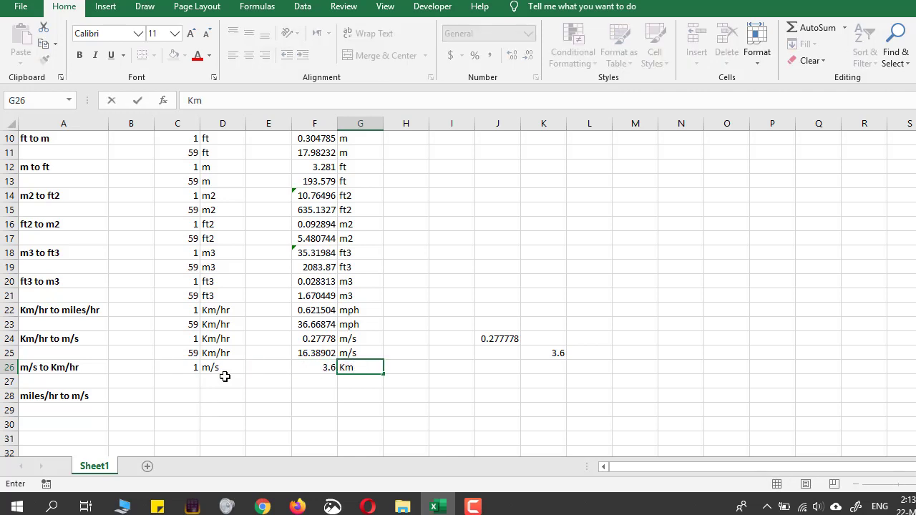
pyautogui.write('/hr')
pyautogui.press('Left')
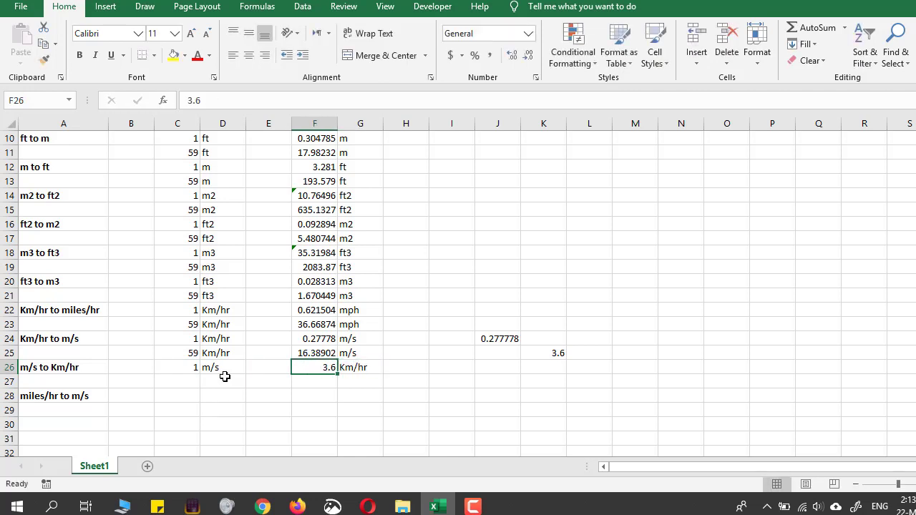
pyautogui.press('Left')
pyautogui.press('Left')
pyautogui.press('Left')
# - Fill row 27 with 59, m/s and =C27*F26, giving 212.4
pyautogui.press('Down')
pyautogui.write('59')
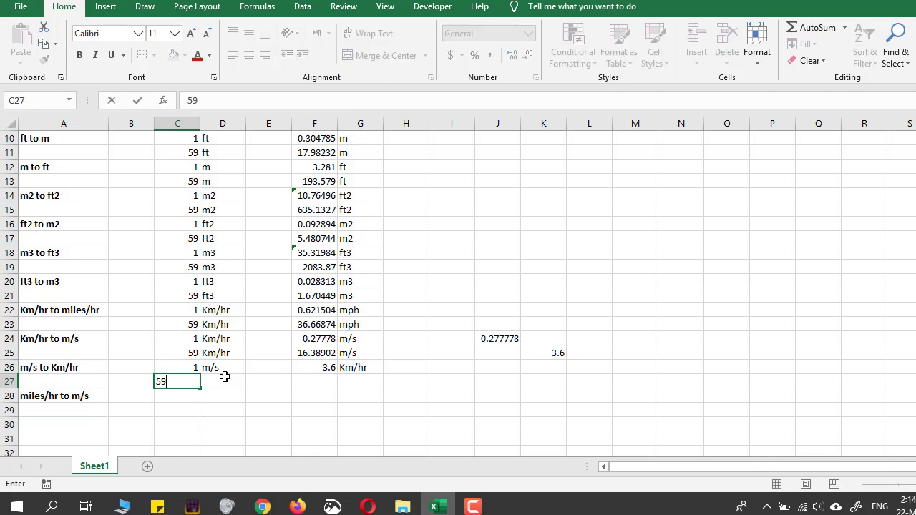
pyautogui.press('Tab')
pyautogui.write('m/s')
pyautogui.press('Tab')
pyautogui.press('Tab')
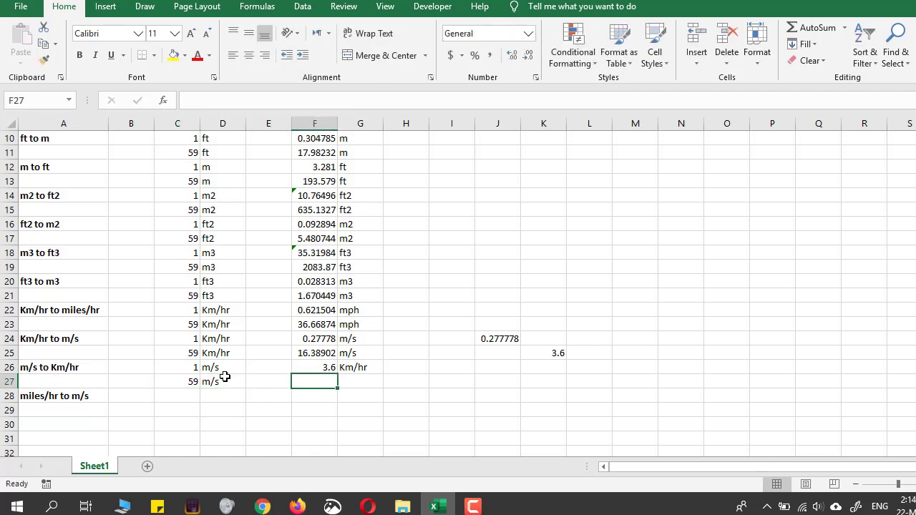
pyautogui.write('=')
pyautogui.click(192, 381)
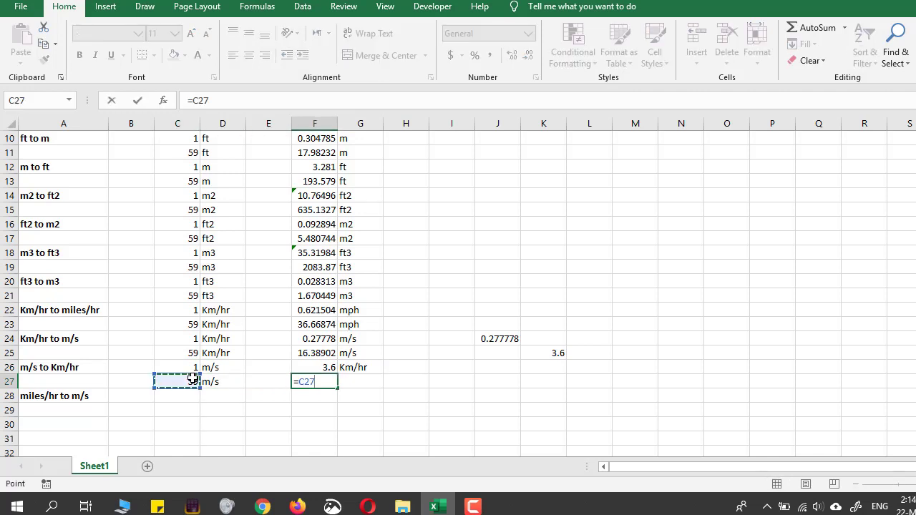
pyautogui.write('*')
pyautogui.click(313, 367)
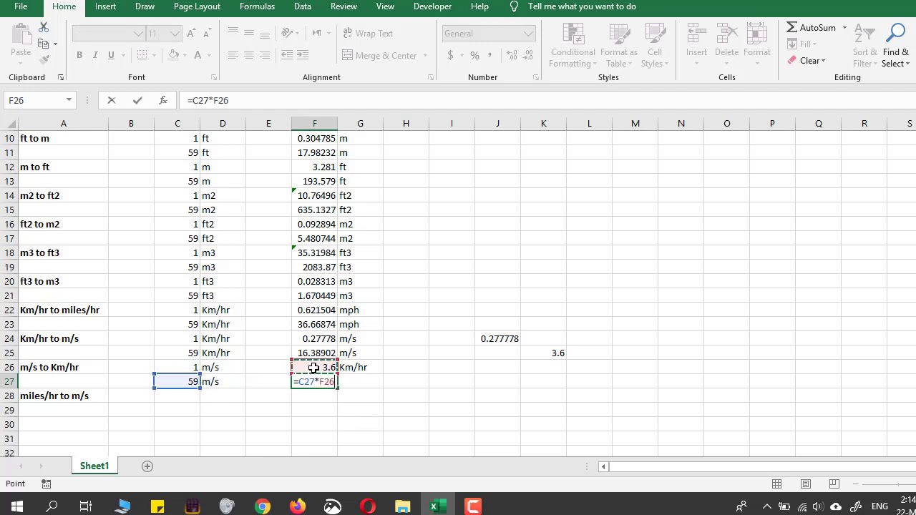
pyautogui.press('Return')
# - Clear the helper values from J24:K25
pyautogui.scroll(-1, 279, 358)
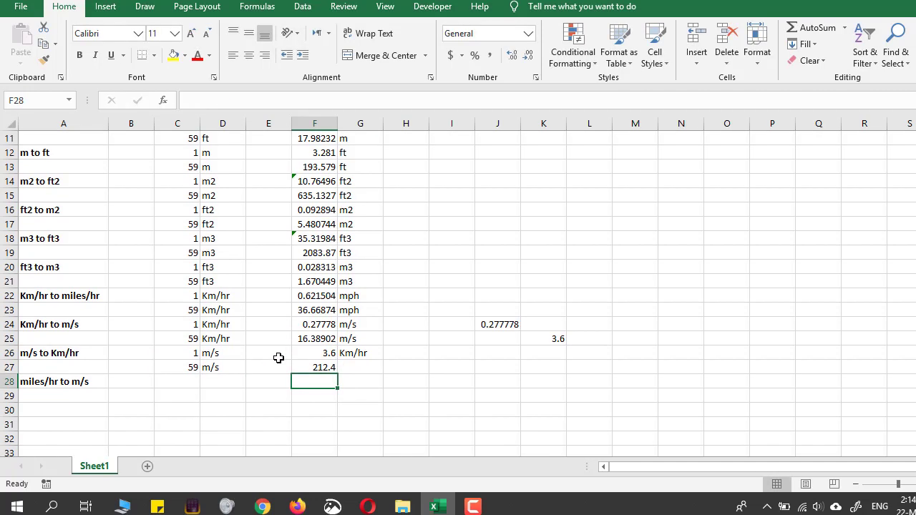
pyautogui.click(173, 384)
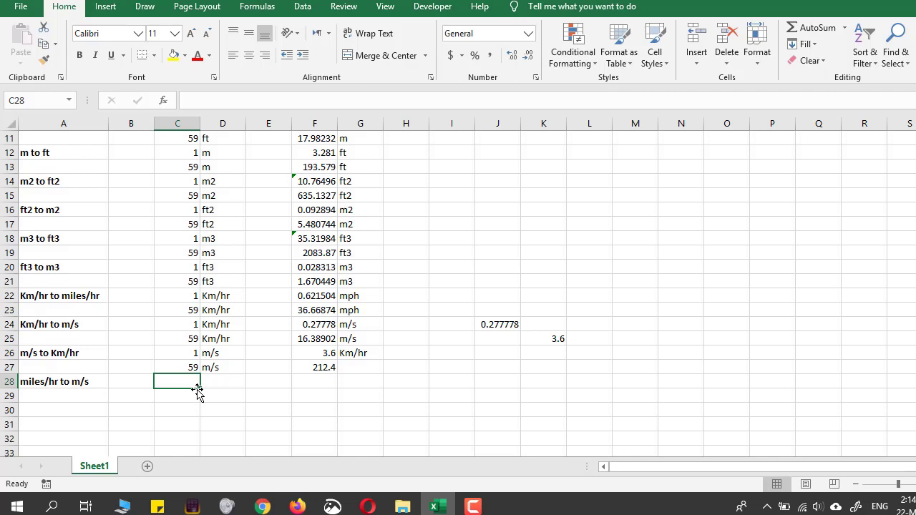
pyautogui.moveTo(501, 323); pyautogui.dragTo(558, 338)
pyautogui.press('Delete')
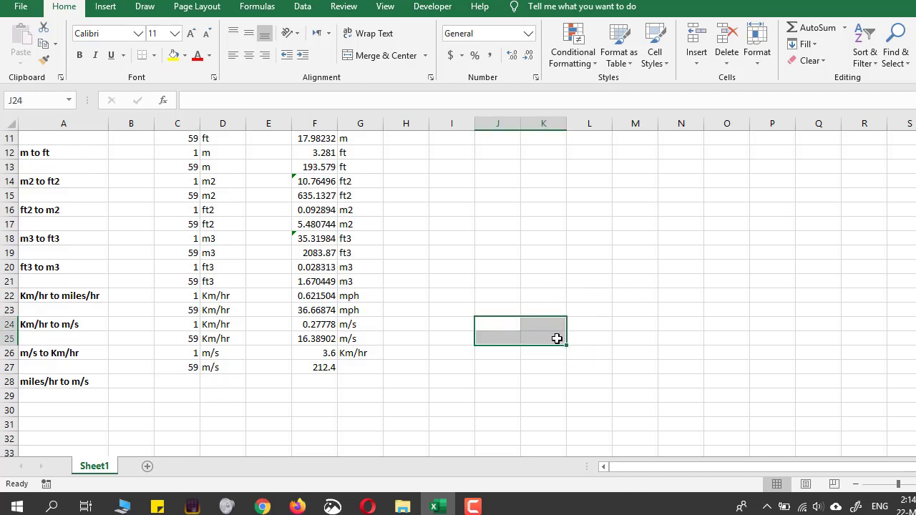
pyautogui.click(357, 367)
# - Enter Km/hr in G27 beside 212.4, correcting the AutoComplete suggestion
pyautogui.write('Km/hr')
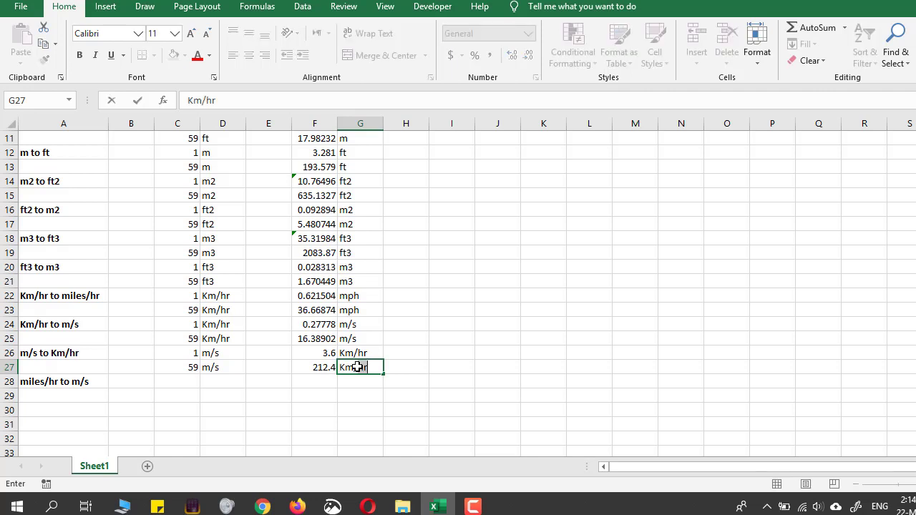
pyautogui.press('BackSpace')
pyautogui.write('j')
pyautogui.press('BackSpace')
pyautogui.write('h')
pyautogui.press('Return')
pyautogui.press('Left')
pyautogui.press('Left')
pyautogui.press('Left')
pyautogui.press('Left')
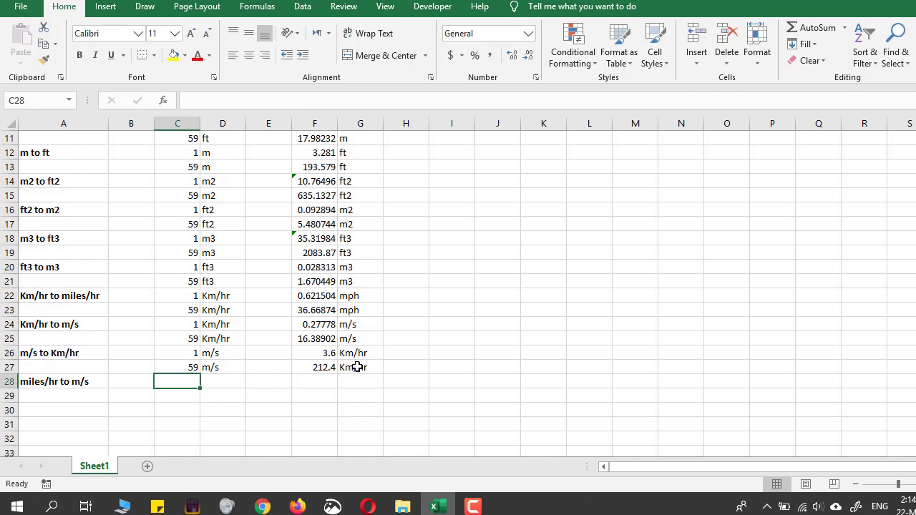
pyautogui.press('Right')
pyautogui.press('Right')
pyautogui.press('Right')
pyautogui.press('Right')
pyautogui.press('Right')
pyautogui.press('Right')
pyautogui.press('Right')
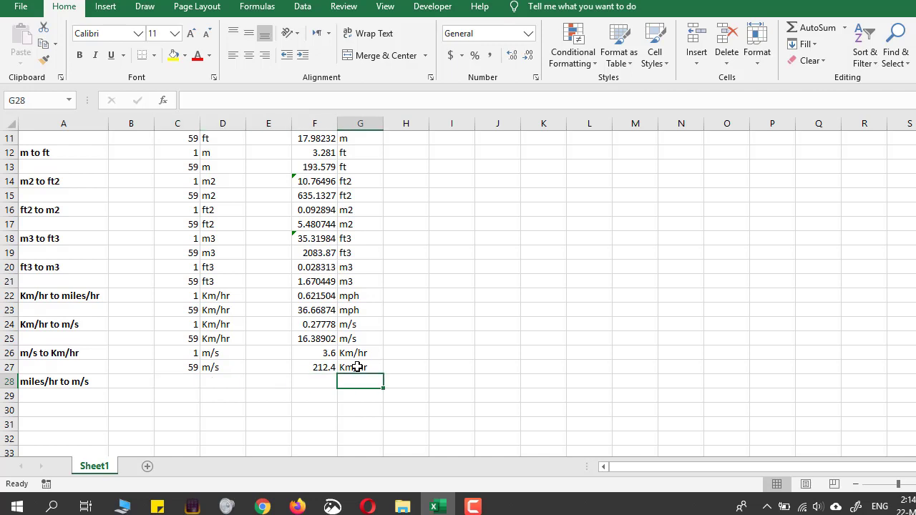
pyautogui.press('Right')
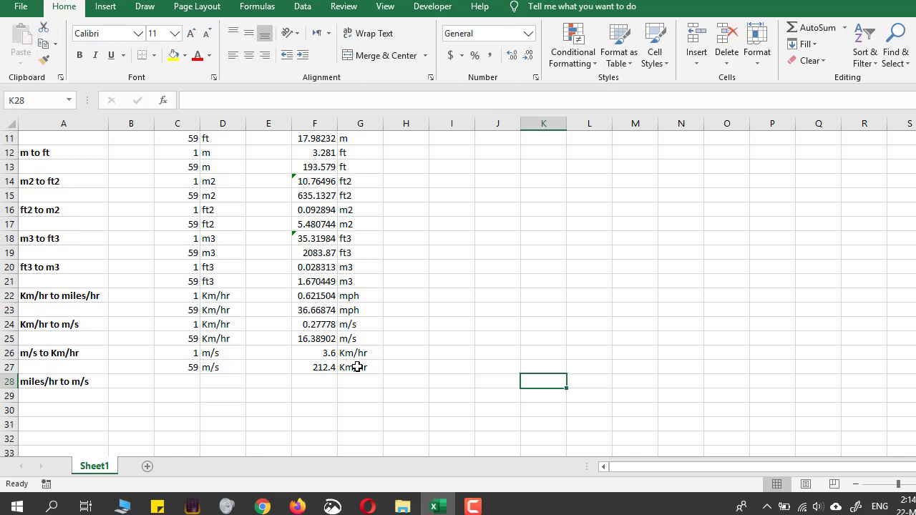
# - Enter =1.609*1000/(60*60) in K28, giving the 0.446944 mph-to-m/s factor
pyautogui.write('=')
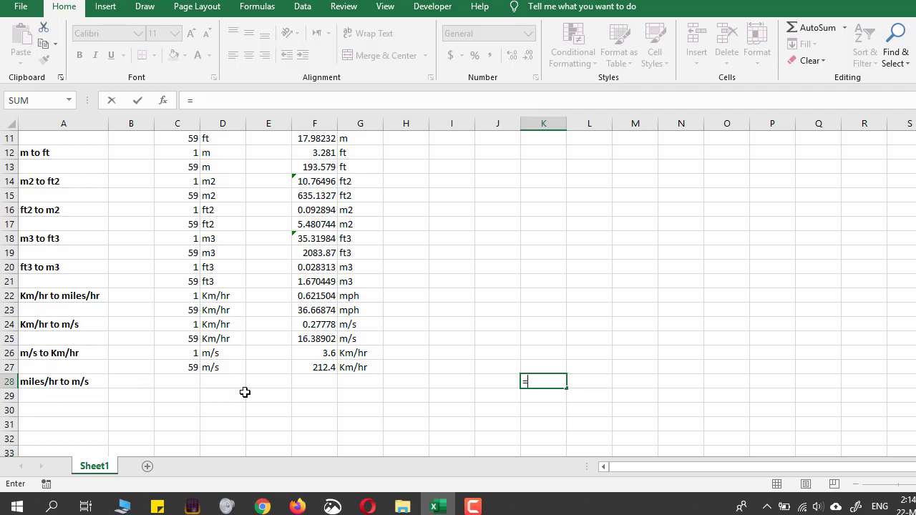
pyautogui.write('1.609')
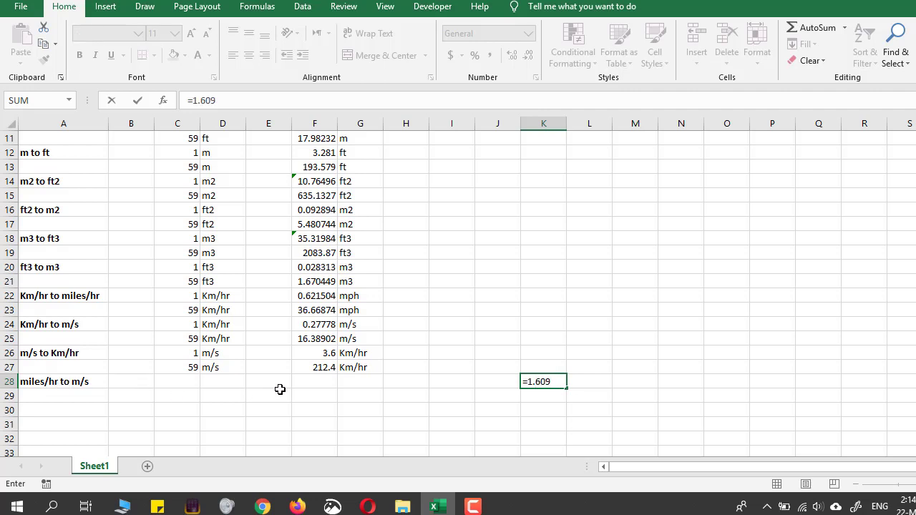
pyautogui.write('*1000')
pyautogui.write('/')
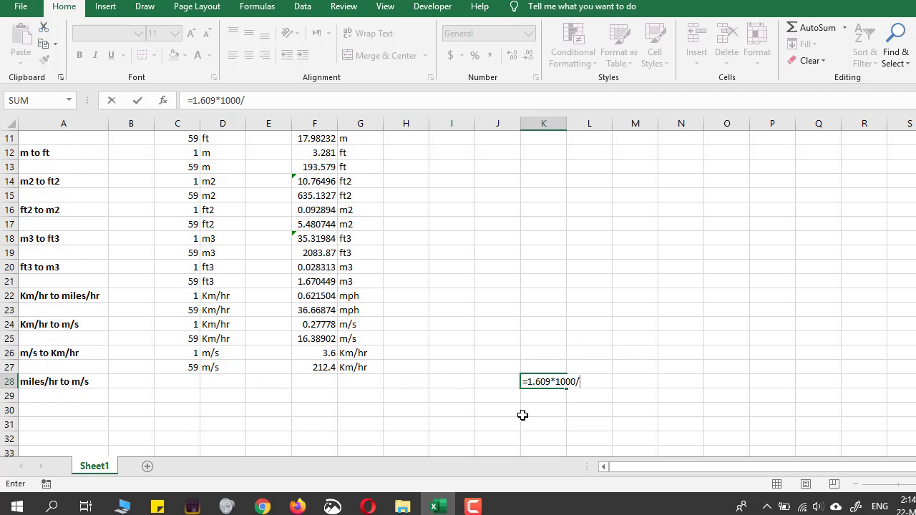
pyautogui.write('()')
pyautogui.press('F2')
pyautogui.press('Left')
pyautogui.write('60*60')
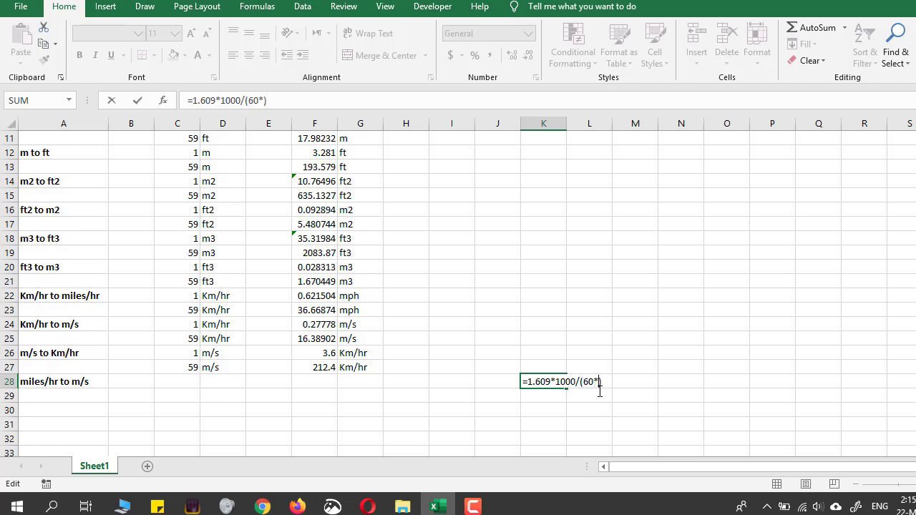
pyautogui.press('Return')
pyautogui.press('Up')
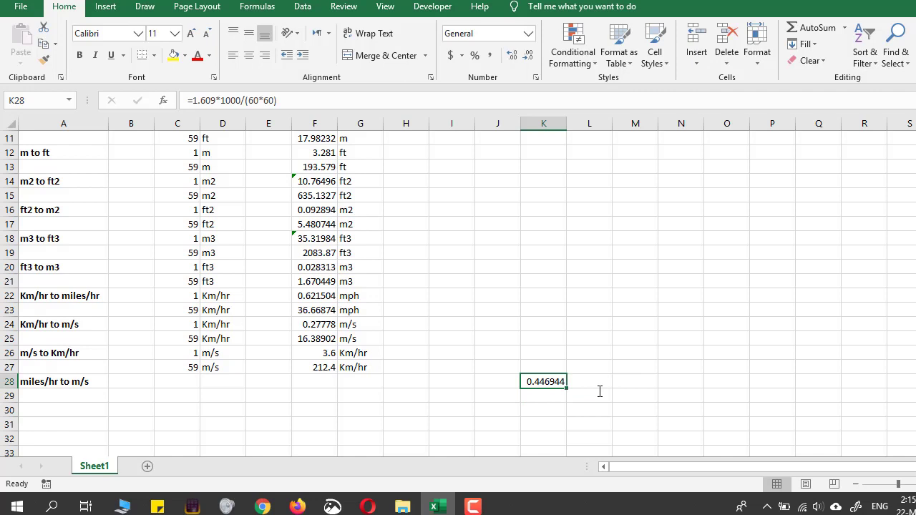
pyautogui.press('Left')
pyautogui.press('Left')
pyautogui.press('Left')
pyautogui.press('Left')
pyautogui.press('Left')
pyautogui.press('Left')
pyautogui.press('Left')
pyautogui.press('Left')
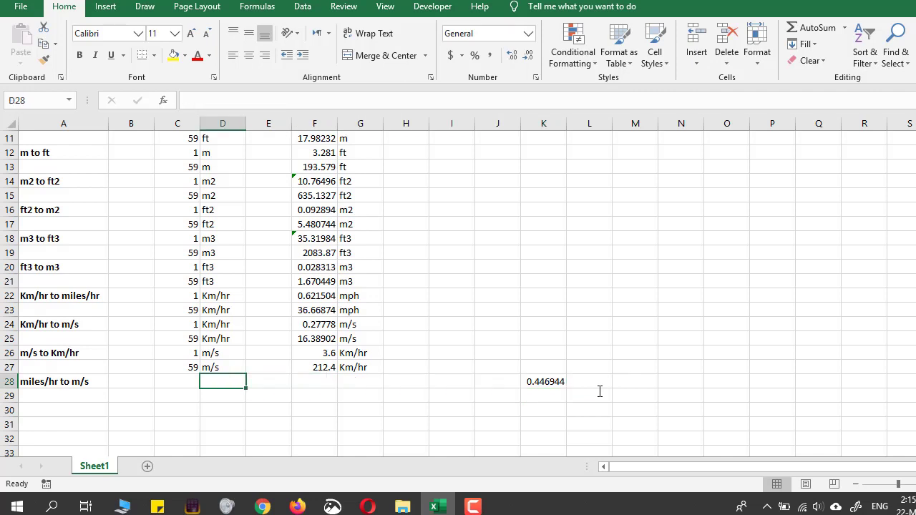
# - Fill row 28 with 1, mph, =K28 (0.446944) and m/s
pyautogui.write('1')
pyautogui.press('Tab')
pyautogui.write('mph')
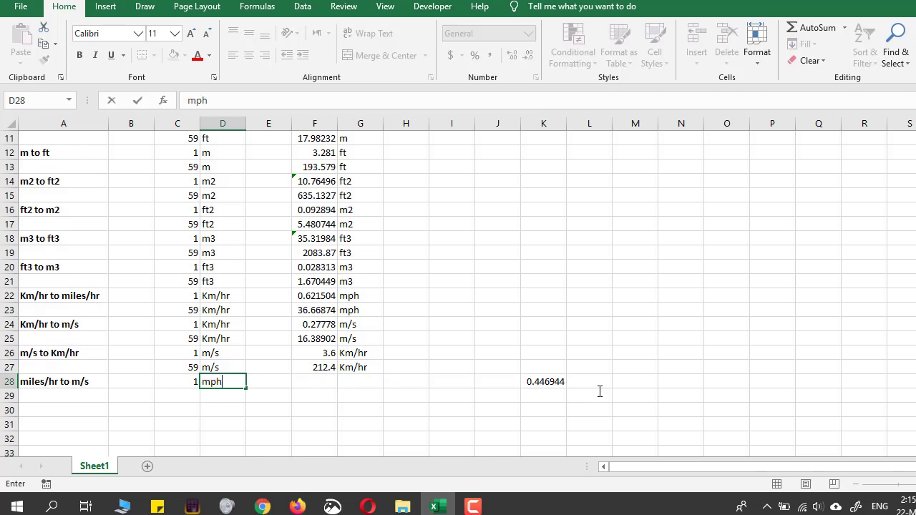
pyautogui.press('Tab')
pyautogui.press('Tab')
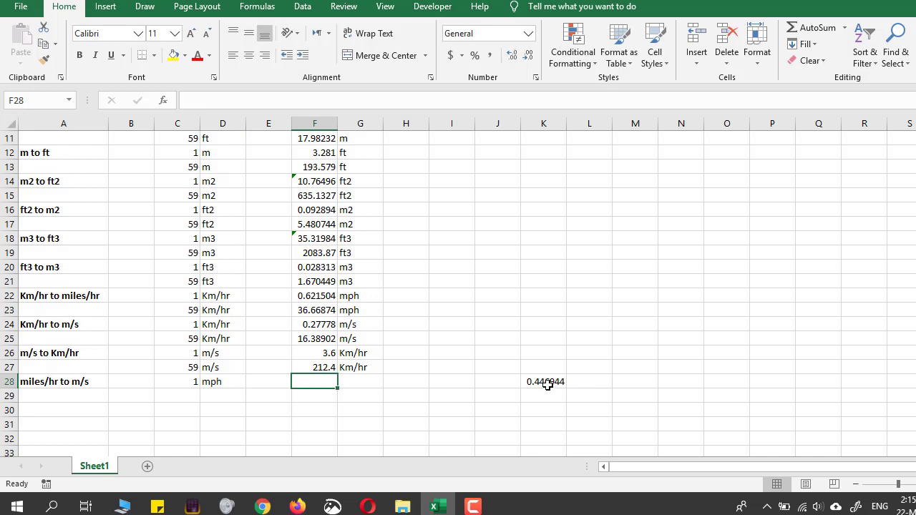
pyautogui.write('=')
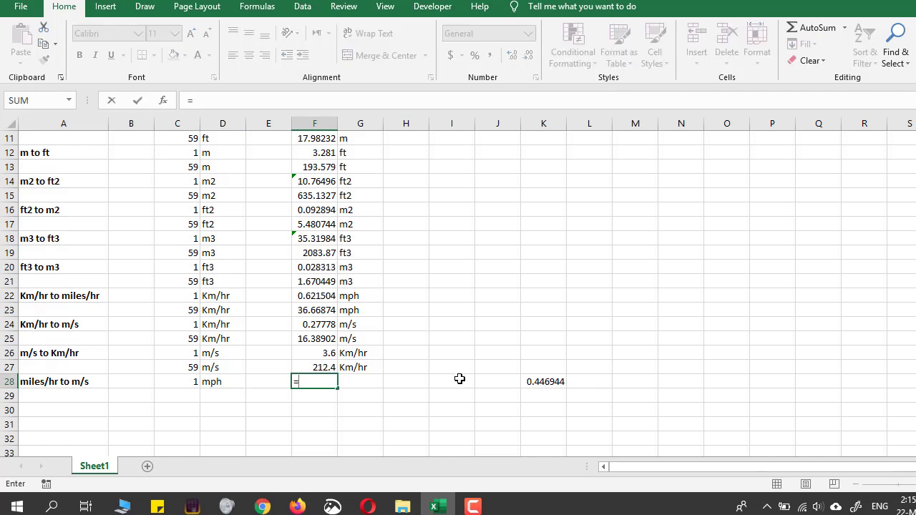
pyautogui.click(537, 380)
pyautogui.press('Return')
pyautogui.press('Right')
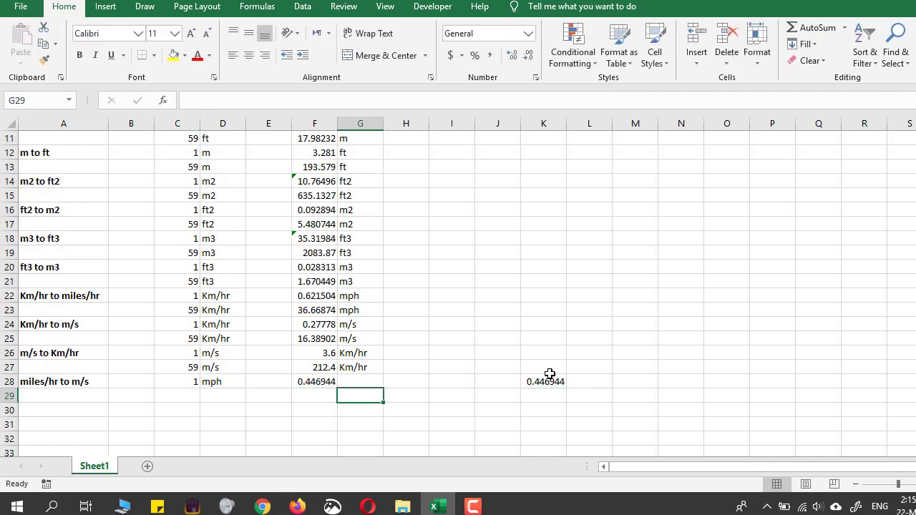
pyautogui.press('Up')
pyautogui.write('m/s')
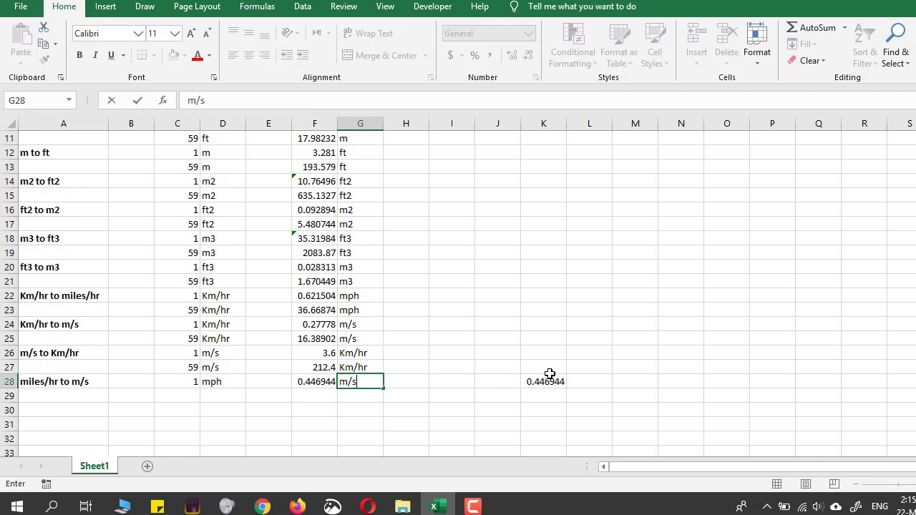
pyautogui.press('Return')
# - Fill row 29 with 59, mph, =C29*F28 (26.36972) and m/s
pyautogui.press('Left')
pyautogui.press('Left')
pyautogui.press('Left')
pyautogui.press('Left')
pyautogui.write('59')
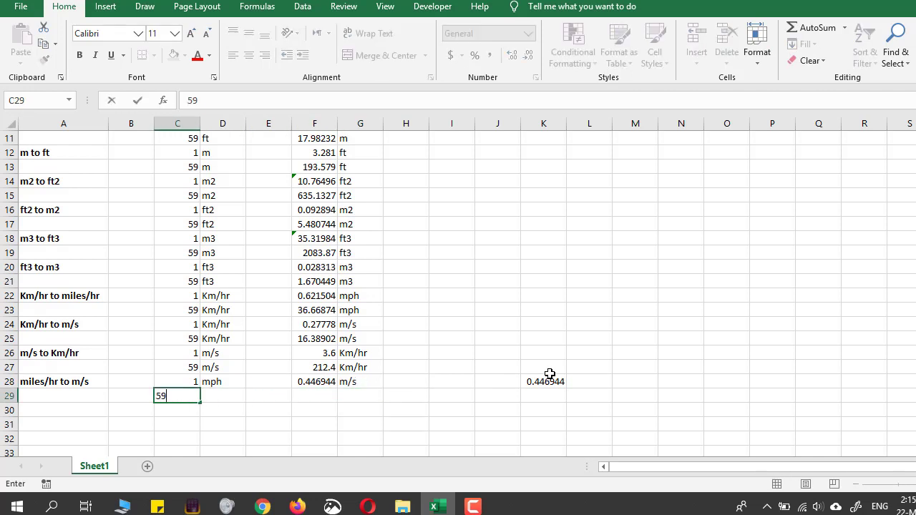
pyautogui.press('Right')
pyautogui.write('mph')
pyautogui.press('Right')
pyautogui.press('Right')
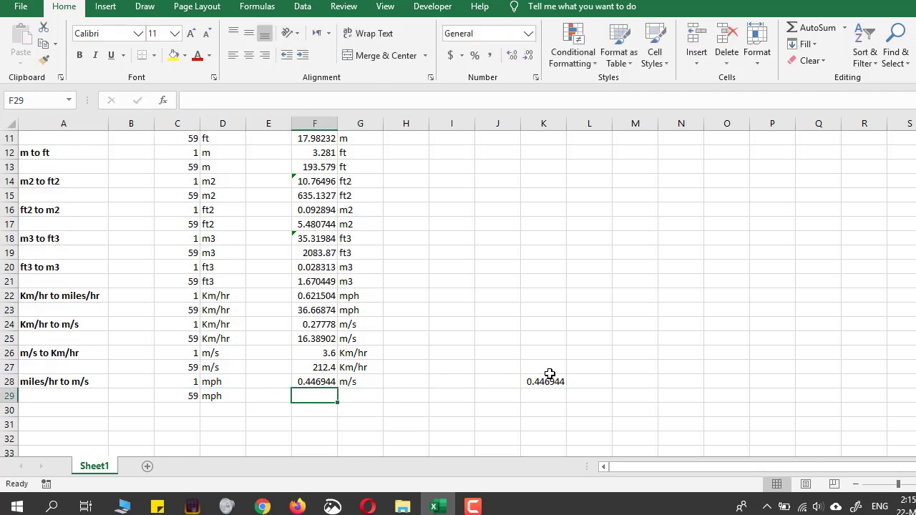
pyautogui.write('=')
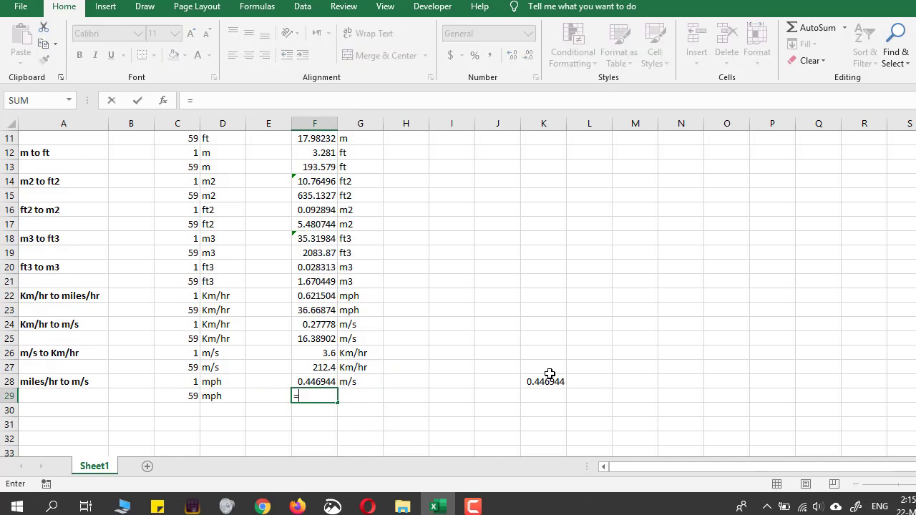
pyautogui.click(173, 396)
pyautogui.write('*')
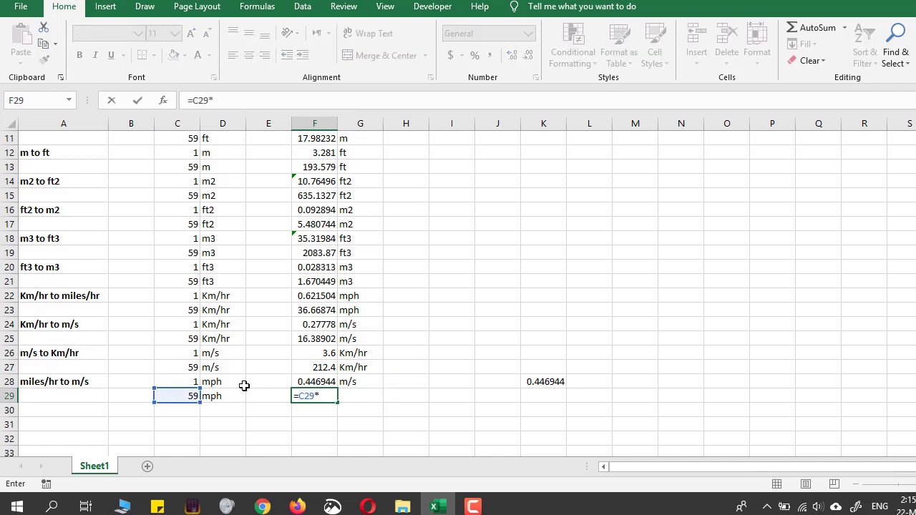
pyautogui.click(323, 380)
pyautogui.press('Return')
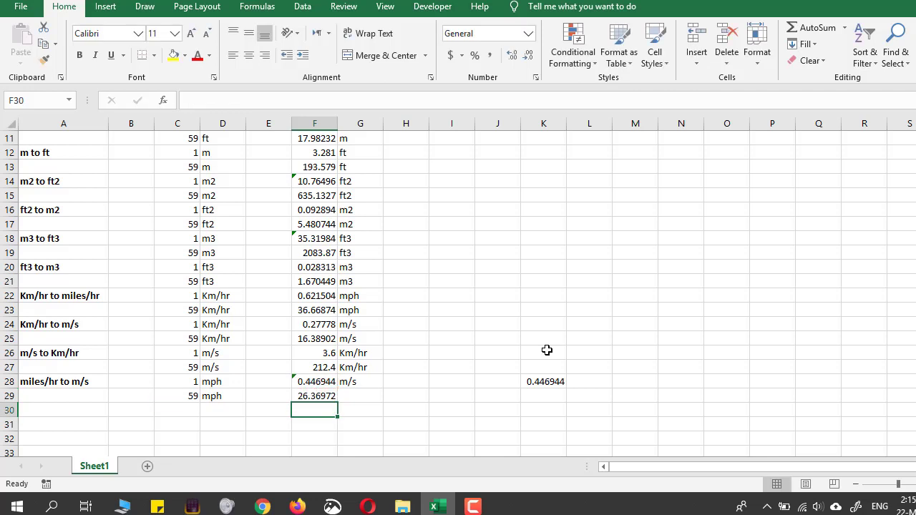
pyautogui.press('Up')
pyautogui.press('Right')
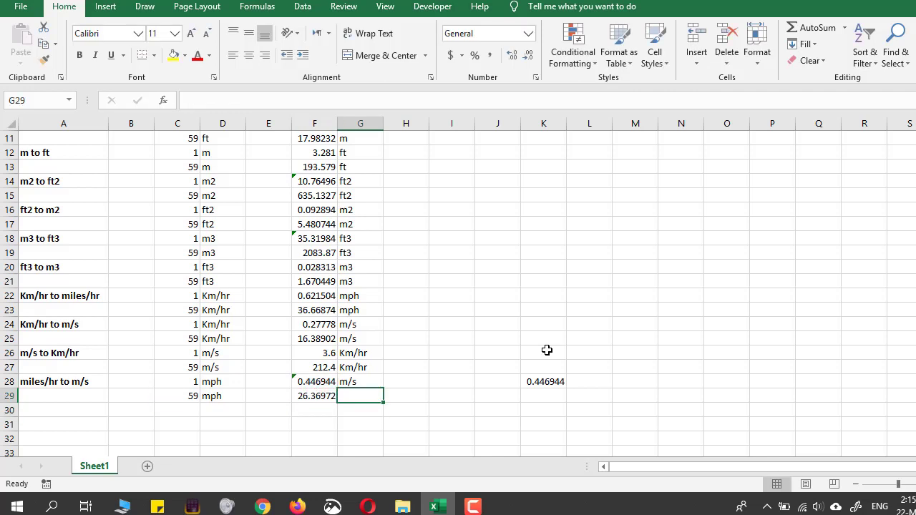
pyautogui.write('m/s')
pyautogui.press('Return')
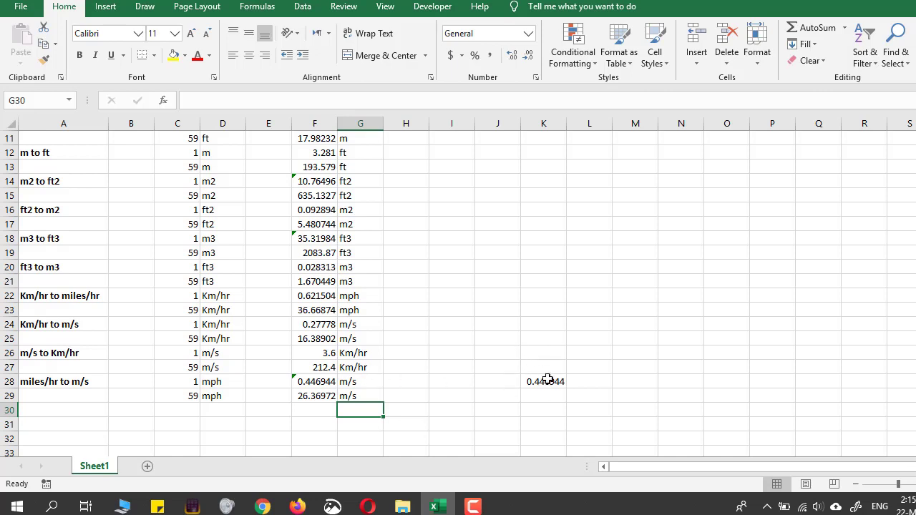
# - Paste the K28 factor into F28 as a plain value
pyautogui.click(547, 381)
pyautogui.hotkey('ctrl', 'c')
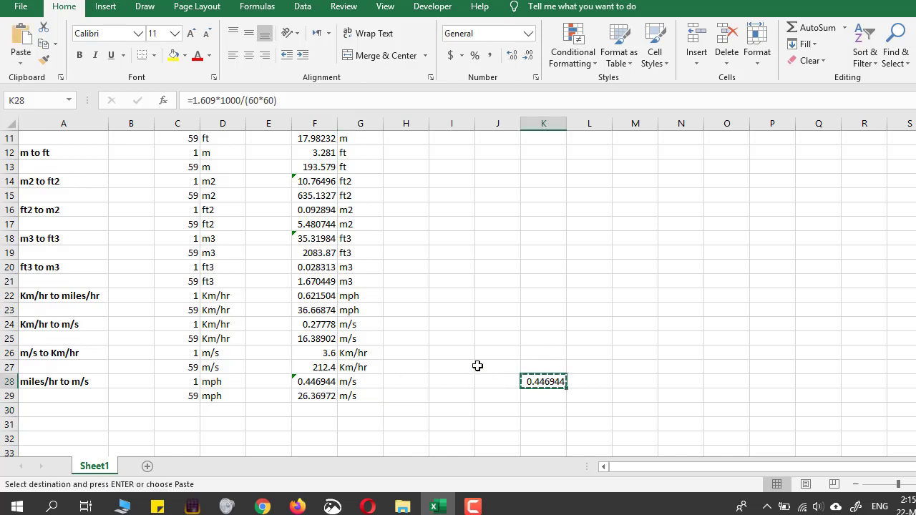
pyautogui.rightClick(314, 380)
pyautogui.click(367, 121)
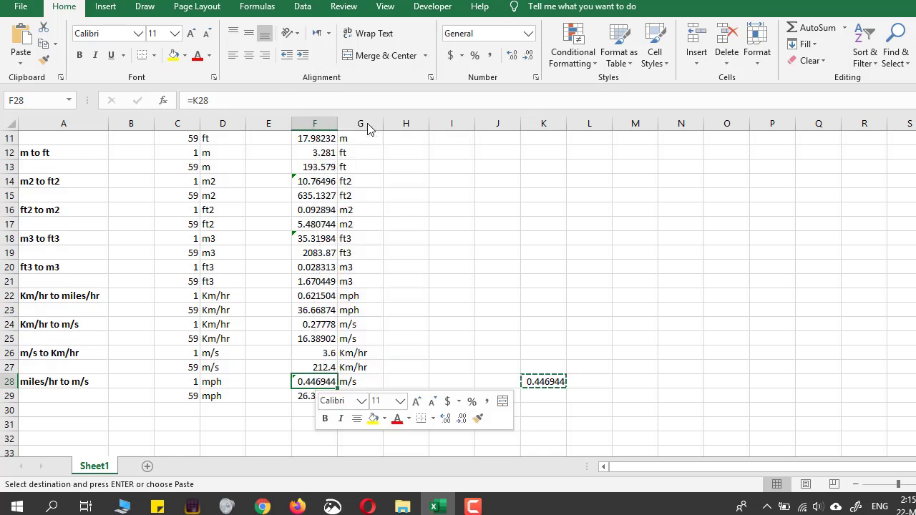
# - Clear the helper area J27:L30
pyautogui.click(528, 365)
pyautogui.moveTo(512, 366); pyautogui.dragTo(581, 409)
pyautogui.press('Delete')
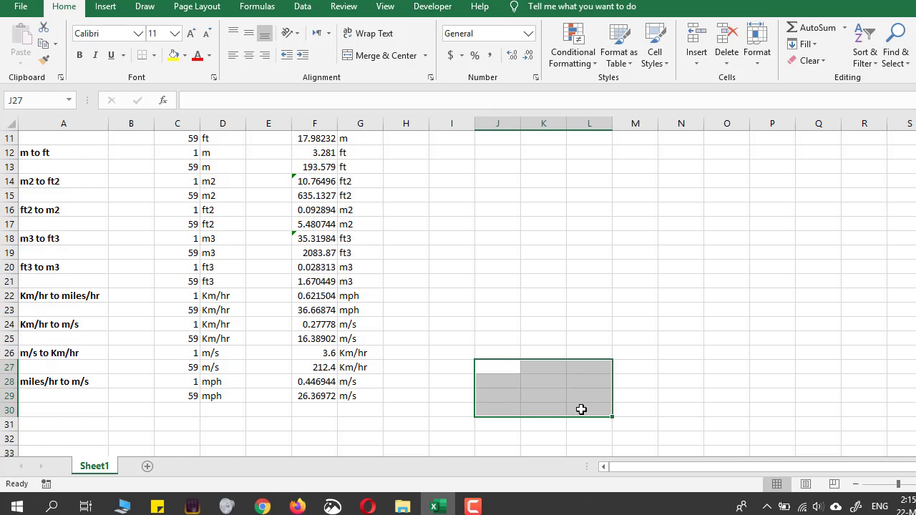
pyautogui.click(463, 307)
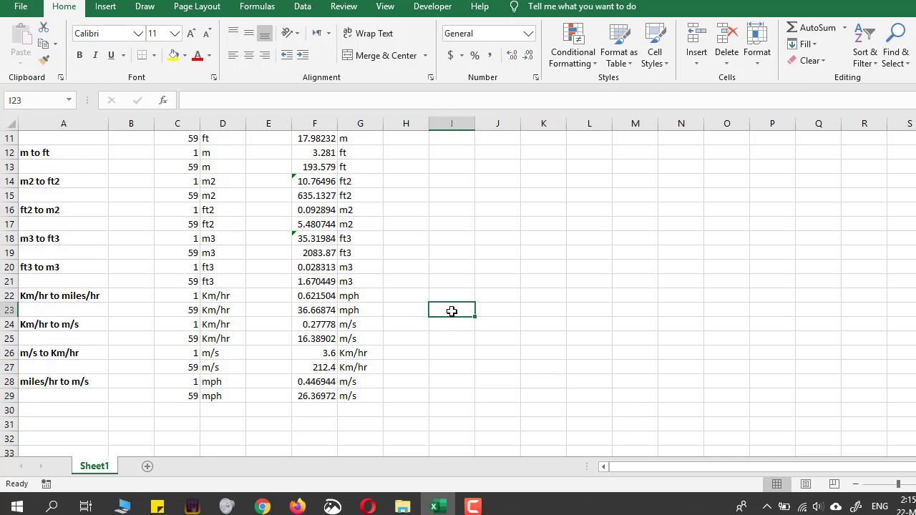
pyautogui.scroll(4, 452, 312)
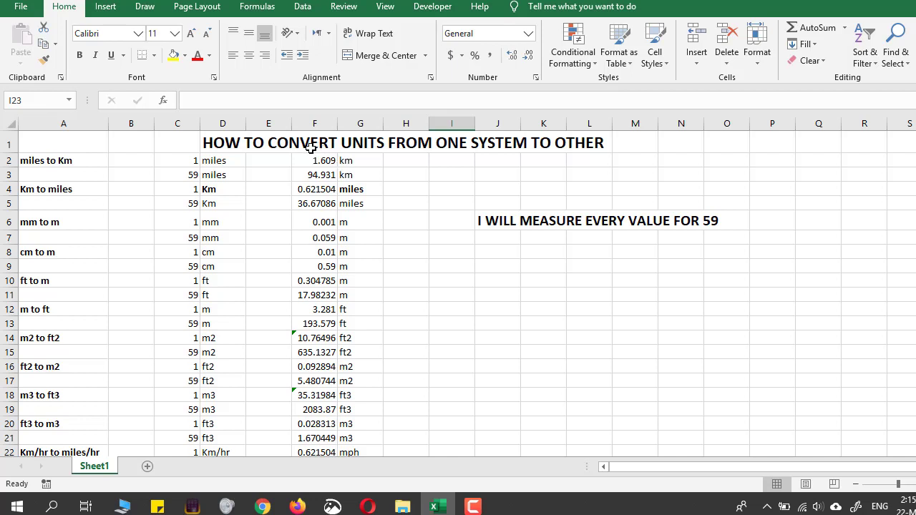
pyautogui.click(57, 187)
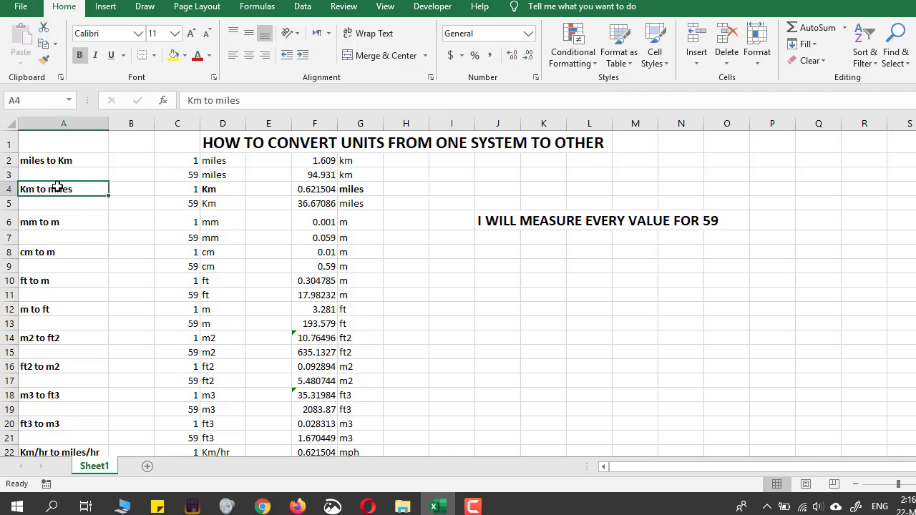
pyautogui.click(188, 189)
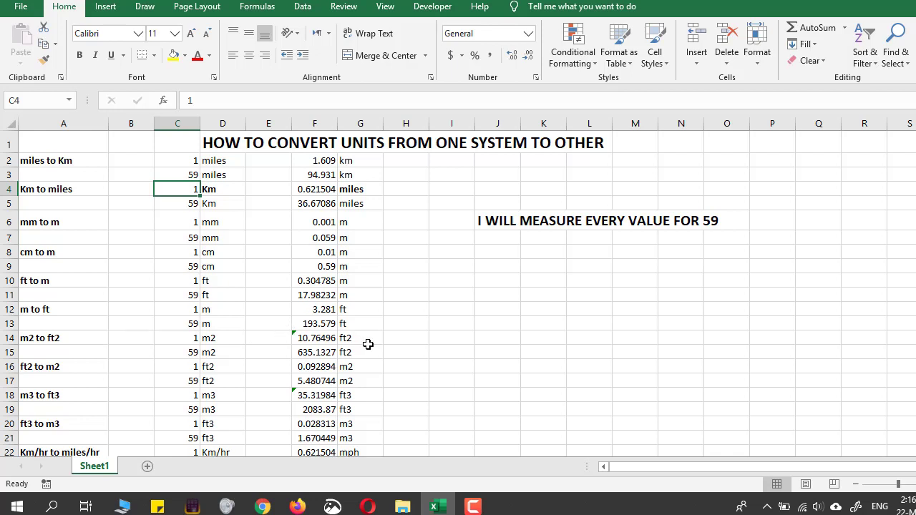
pyautogui.scroll(-2, 391, 344)
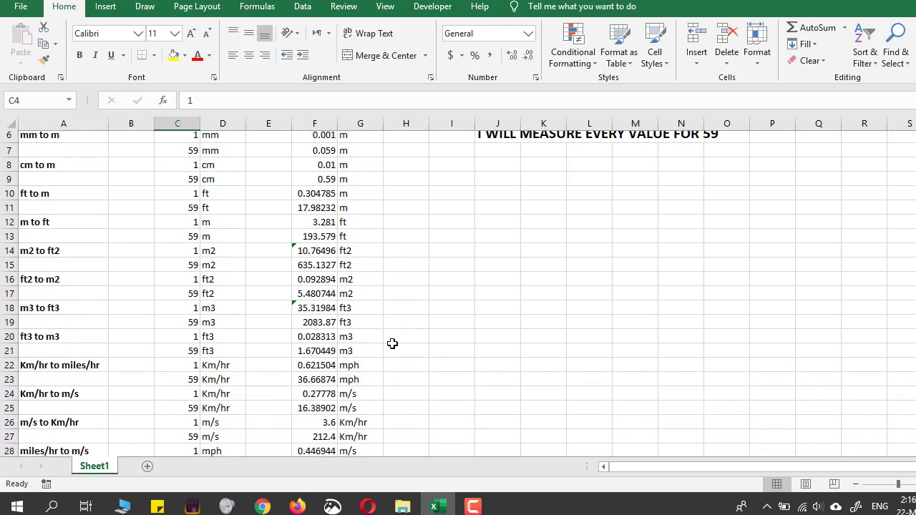
pyautogui.scroll(-1, 392, 344)
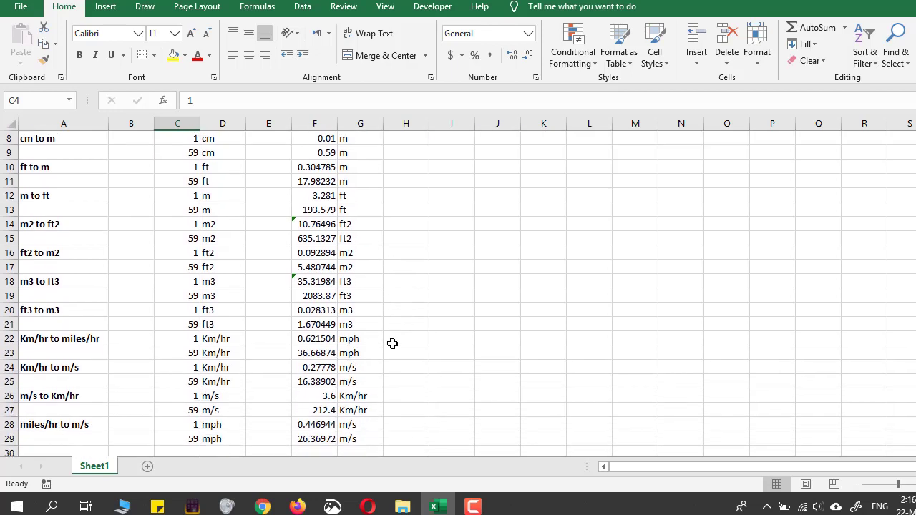
pyautogui.click(459, 334)
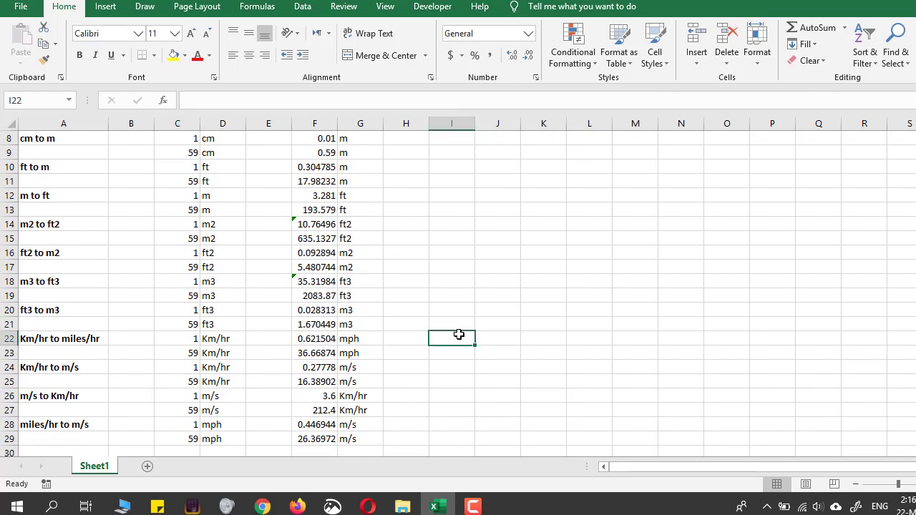